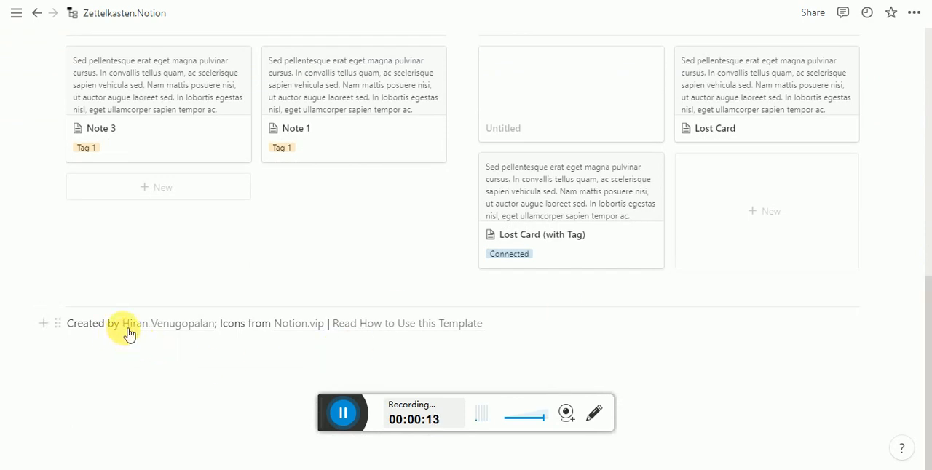
- Check the link behind the footer text "Read How to Use this Template" without editing it
mouse_move(173, 330)
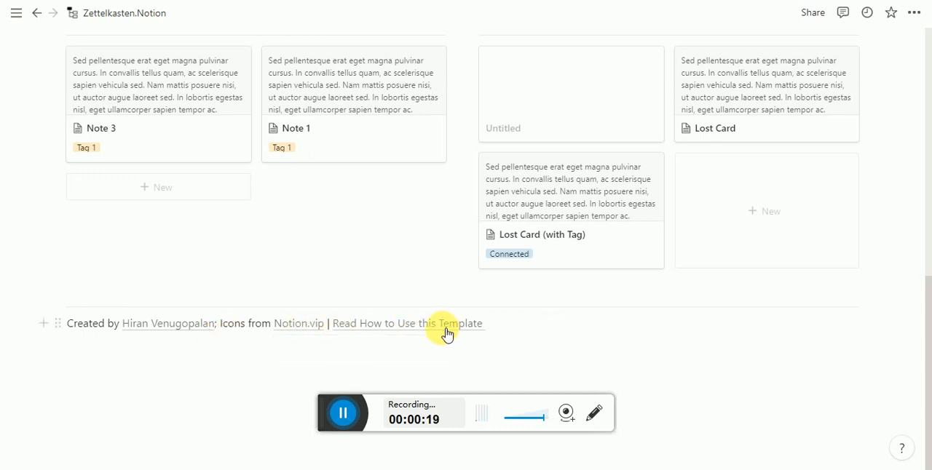
mouse_move(447, 332)
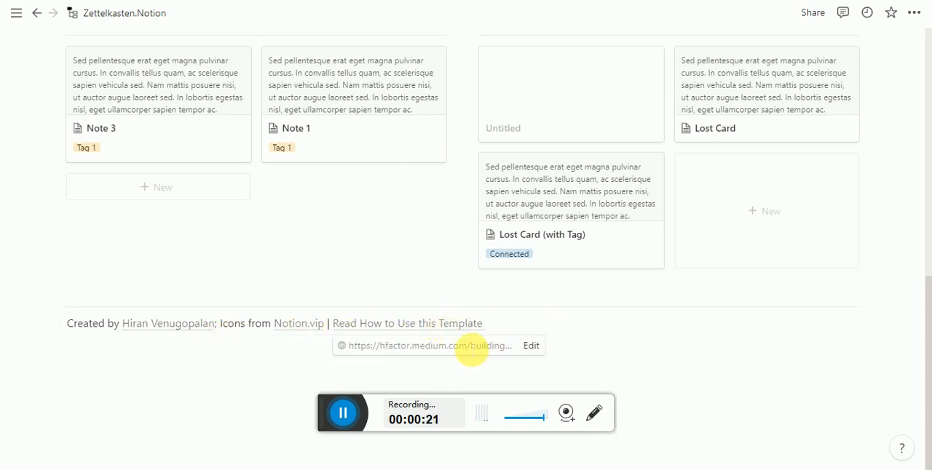
click(530, 348)
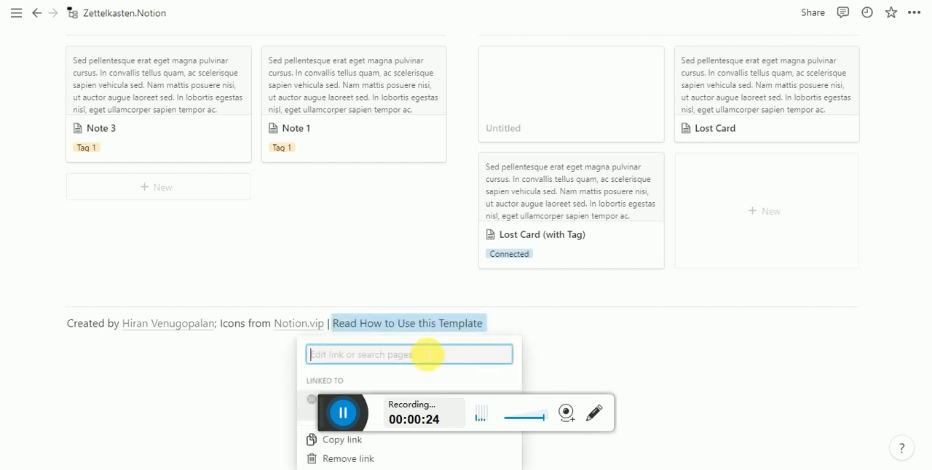
click(653, 342)
mouse_move(489, 330)
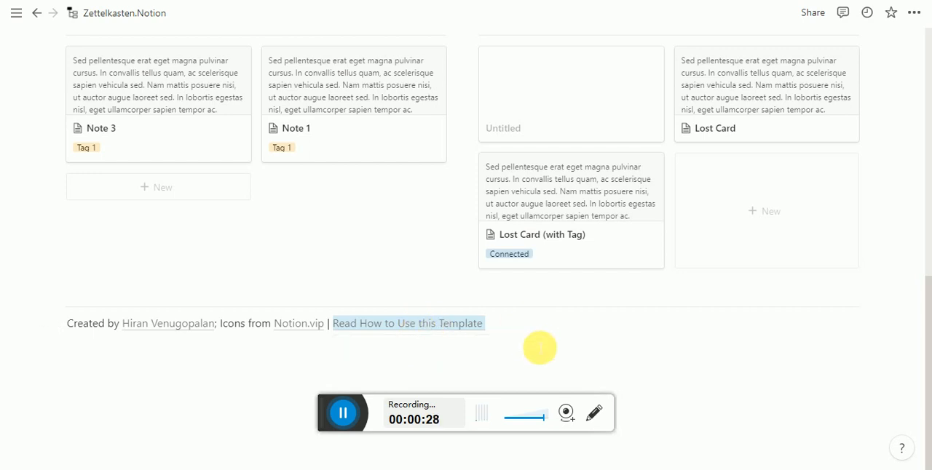
click(540, 349)
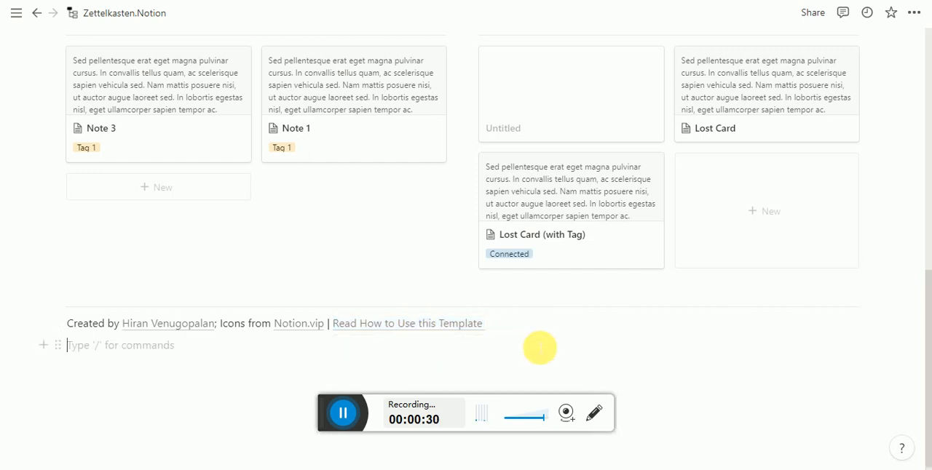
- Look over the sections of the Zettelkasten.Notion page and open the Reference Box database
scroll(197, 364, up, 7)
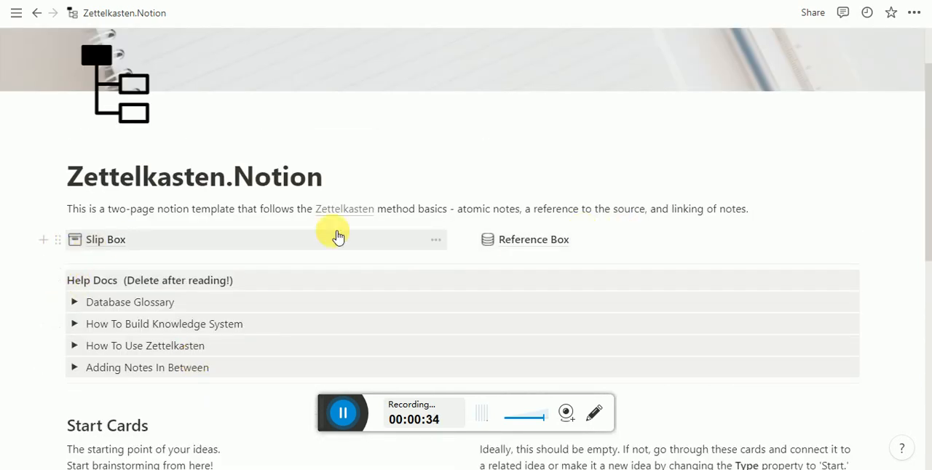
scroll(274, 254, down, 1)
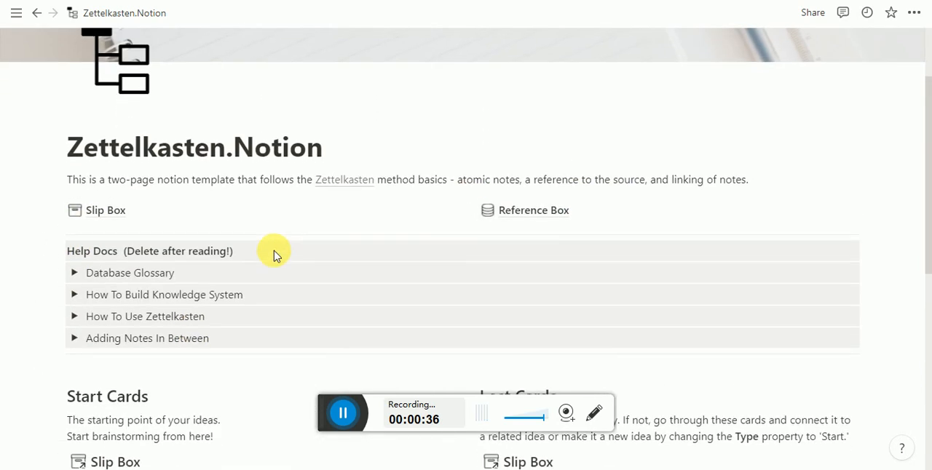
scroll(94, 386, down, 3)
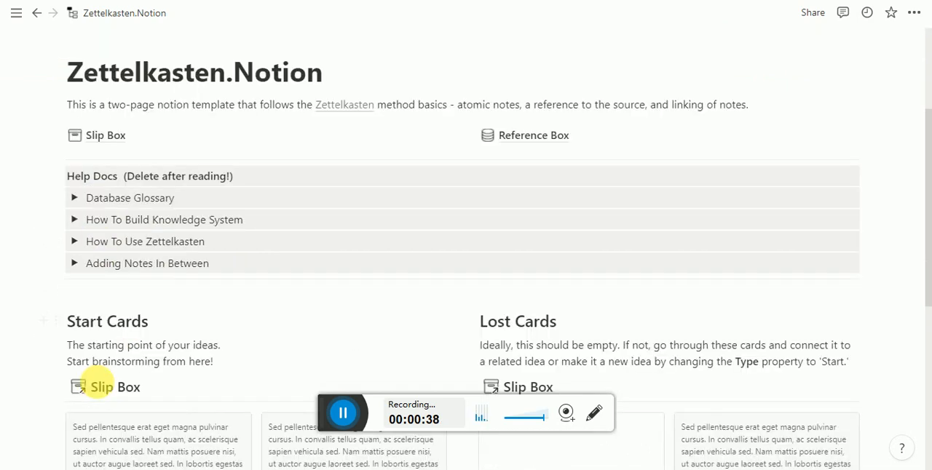
scroll(187, 132, up, 4)
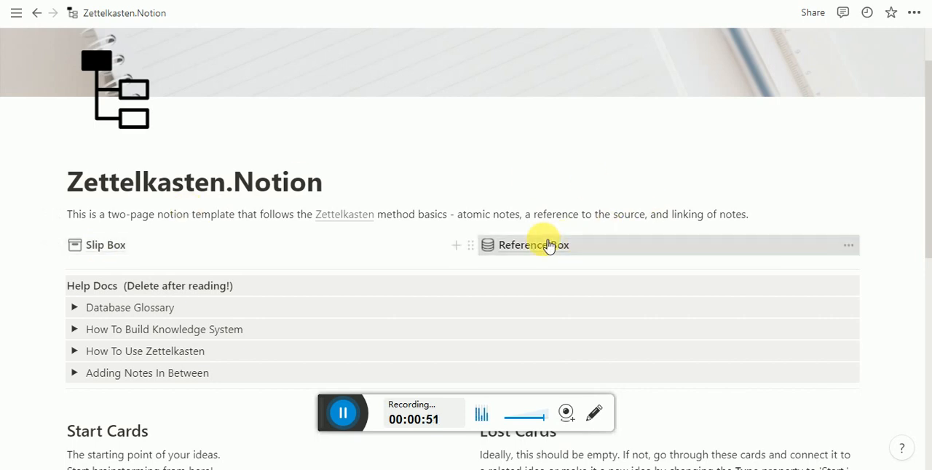
click(548, 246)
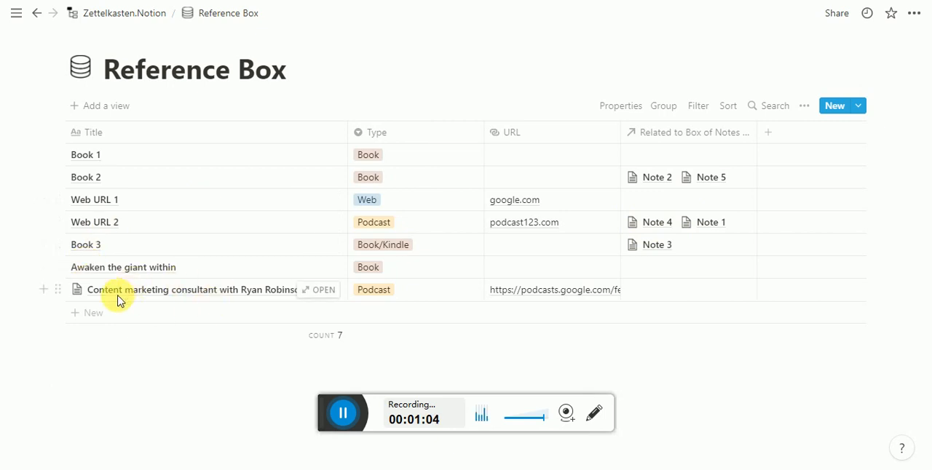
- Open the content marketing consultant podcast entry and examine its type, URL and bulleted notes
click(325, 293)
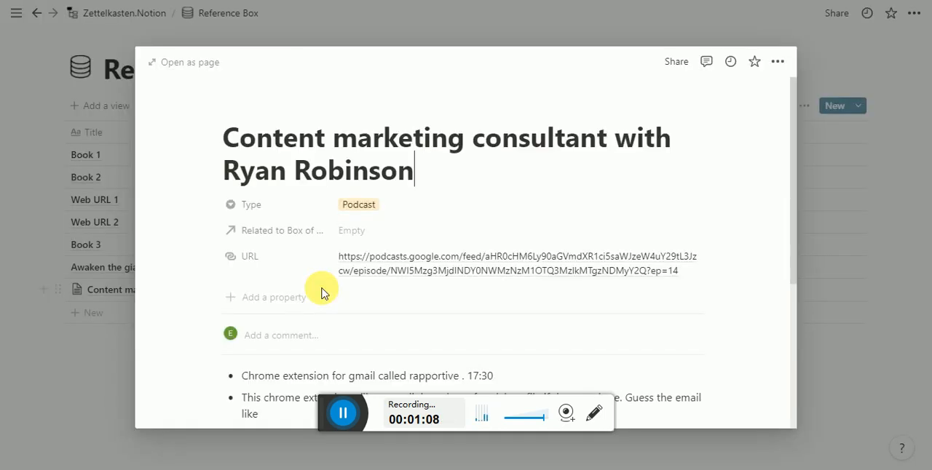
scroll(325, 293, down, 3)
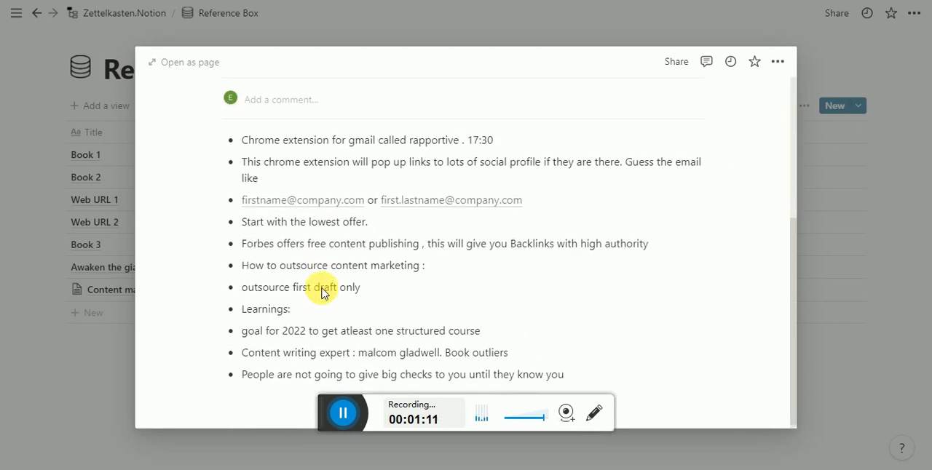
scroll(325, 292, up, 3)
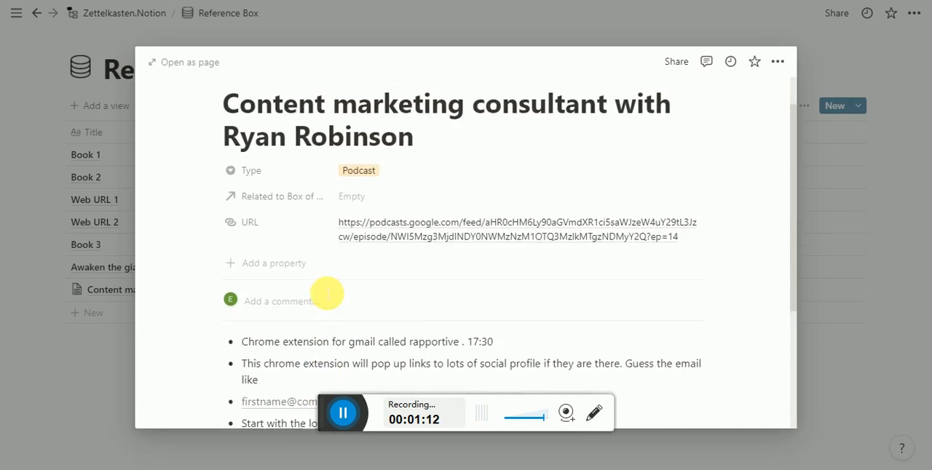
scroll(327, 293, up, 1)
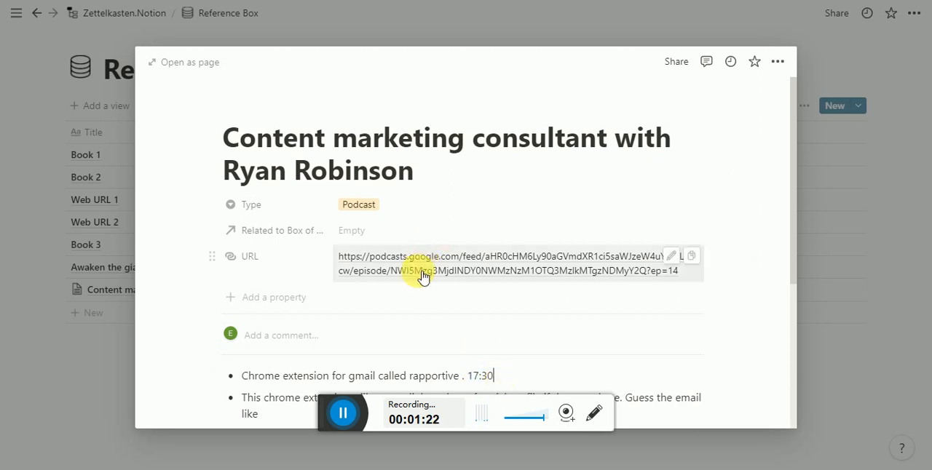
scroll(301, 151, down, 2)
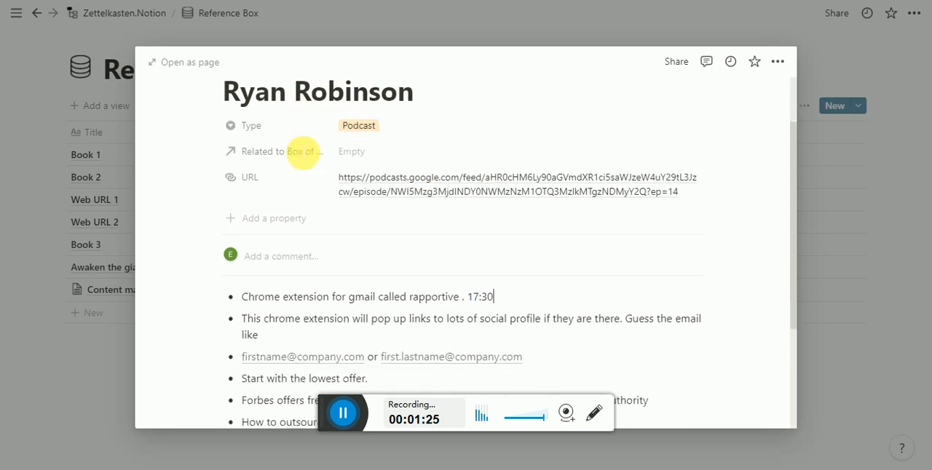
scroll(301, 150, up, 2)
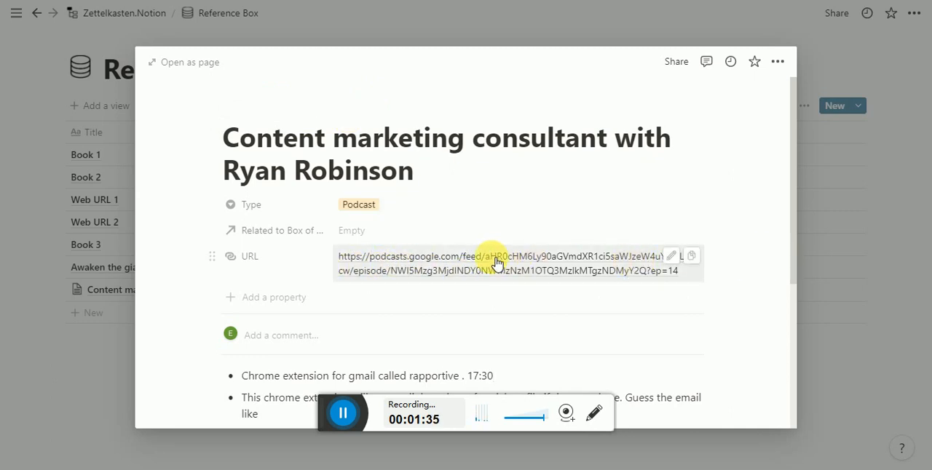
- Read through the podcast entry's notes, highlight the 17:30 timestamp in the first bullet and close the entry
scroll(495, 262, down, 3)
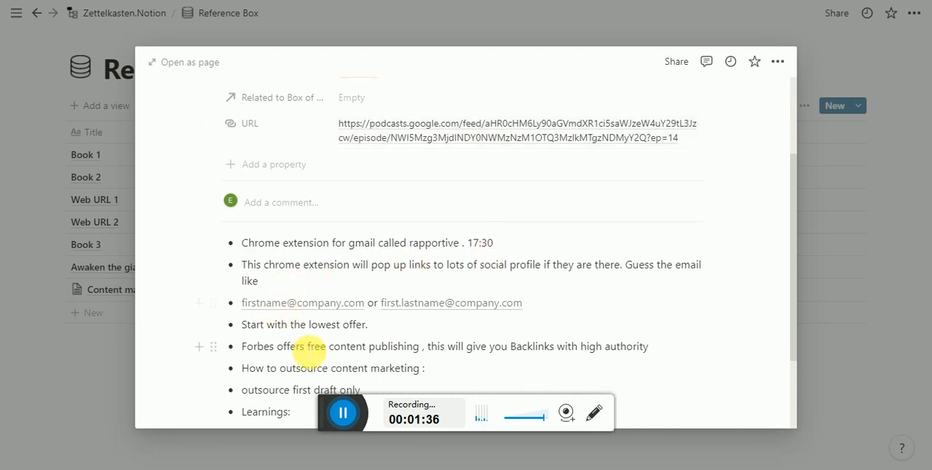
scroll(292, 364, down, 3)
scroll(331, 215, up, 2)
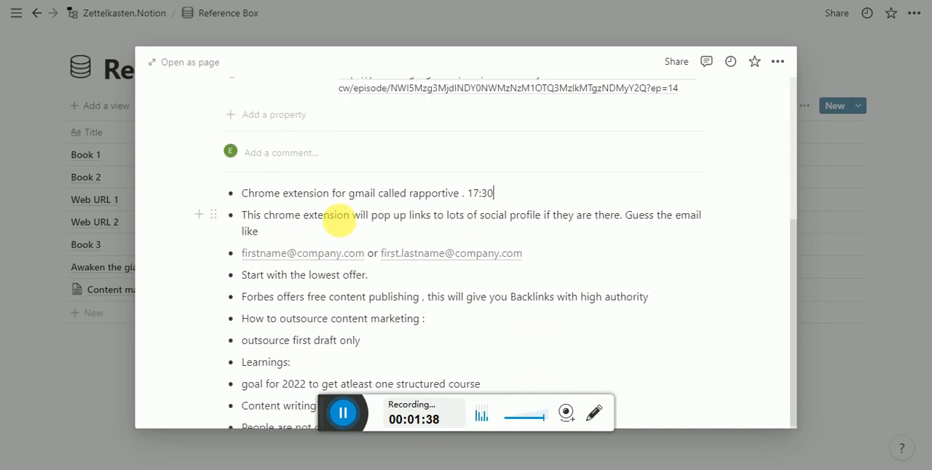
scroll(338, 222, up, 1)
drag(468, 243, 515, 246)
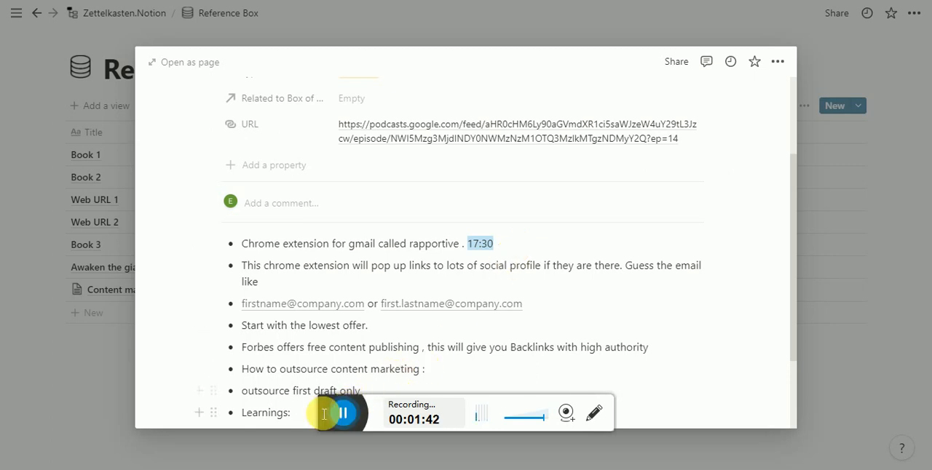
mouse_move(444, 312)
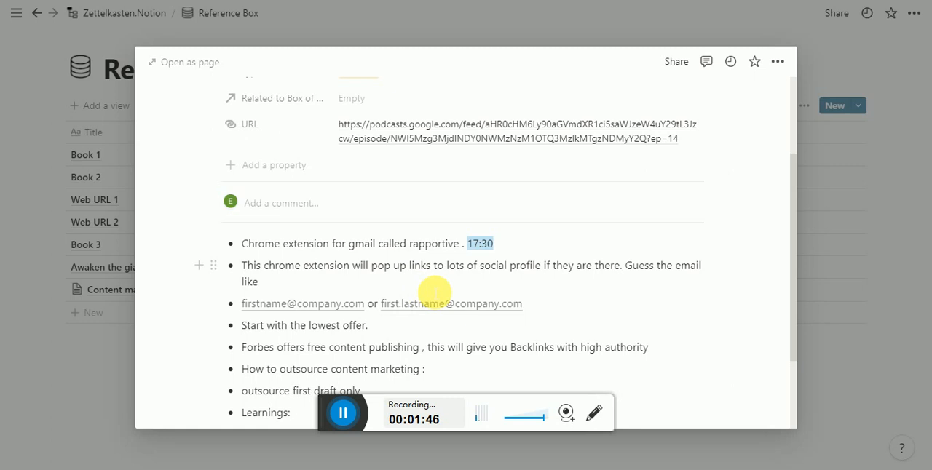
mouse_move(793, 217)
mouse_down()
mouse_move(780, 370)
mouse_move(801, 218)
mouse_up()
click(863, 222)
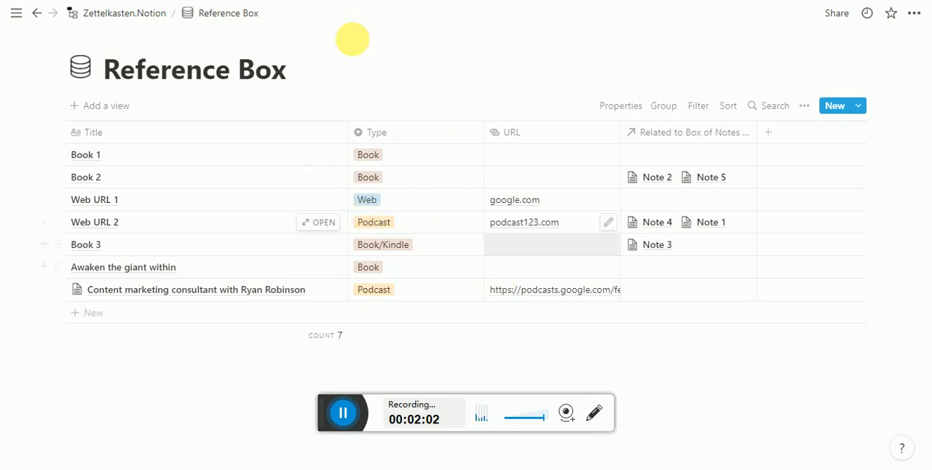
- Return to the Zettelkasten.Notion page and open the Slip Box database
click(128, 20)
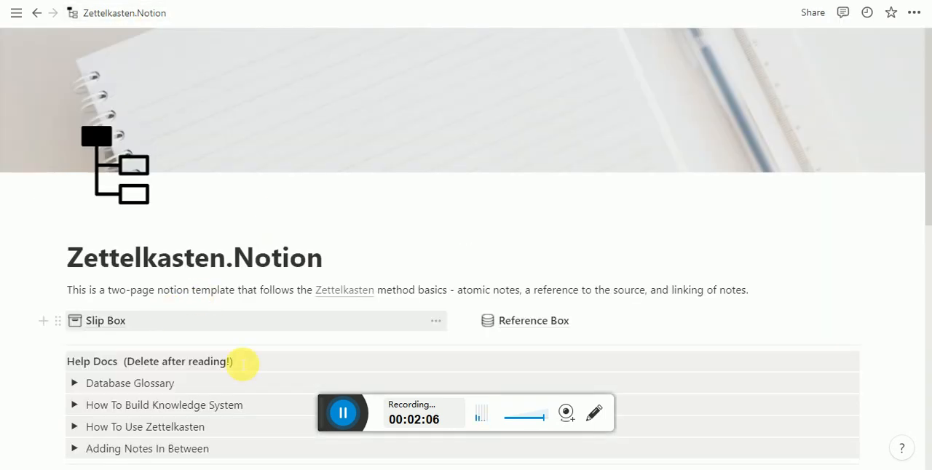
scroll(243, 364, down, 2)
click(113, 175)
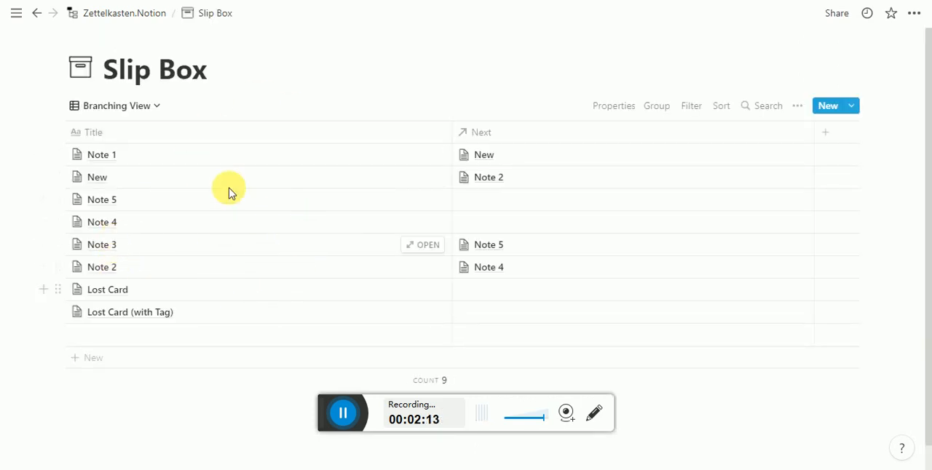
- Look through the Slip Box's Branching View, open Note 1 to view its properties, and close it
scroll(167, 291, down, 1)
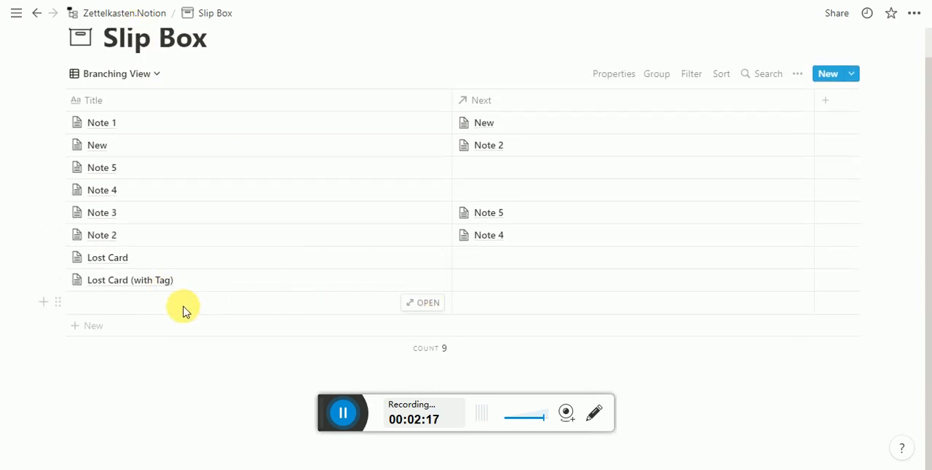
scroll(182, 307, down, 1)
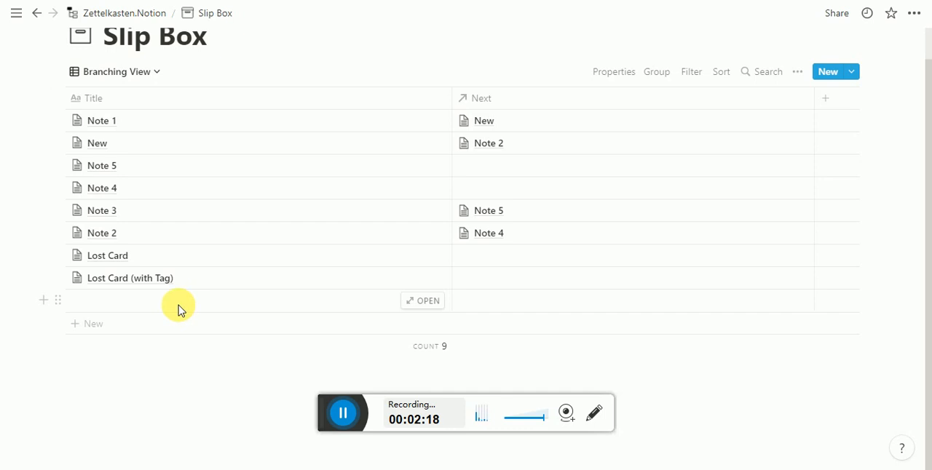
scroll(178, 310, up, 1)
scroll(179, 308, down, 1)
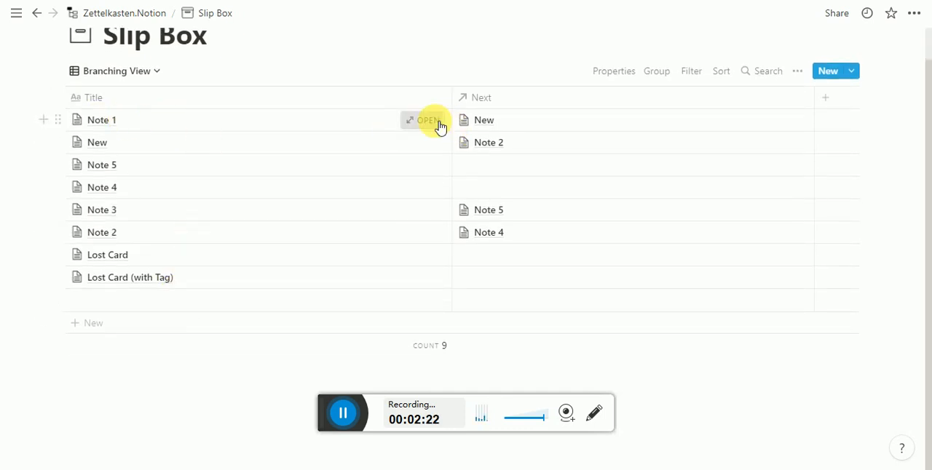
click(429, 121)
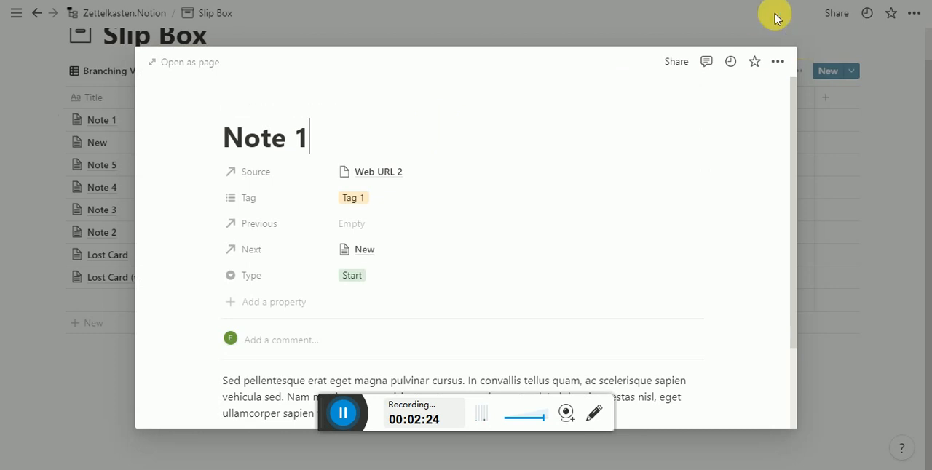
key(Escape)
- Switch the Slip Box from Branching View to Admin View
click(149, 74)
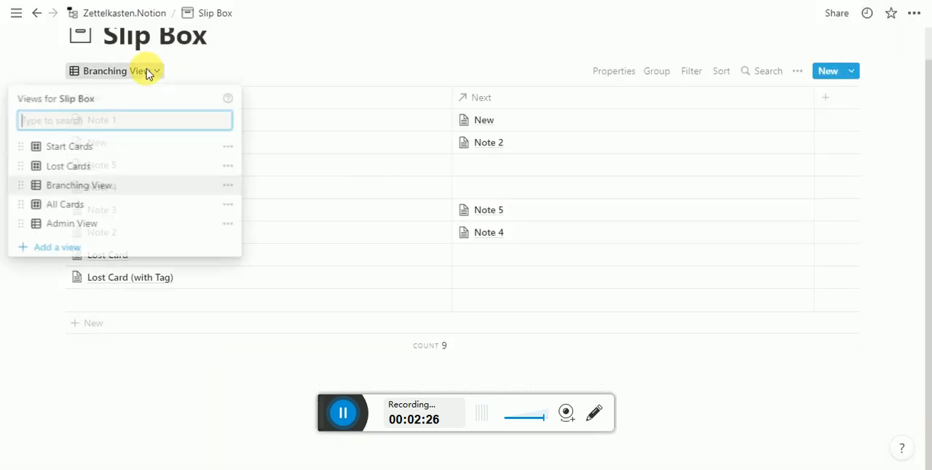
click(148, 72)
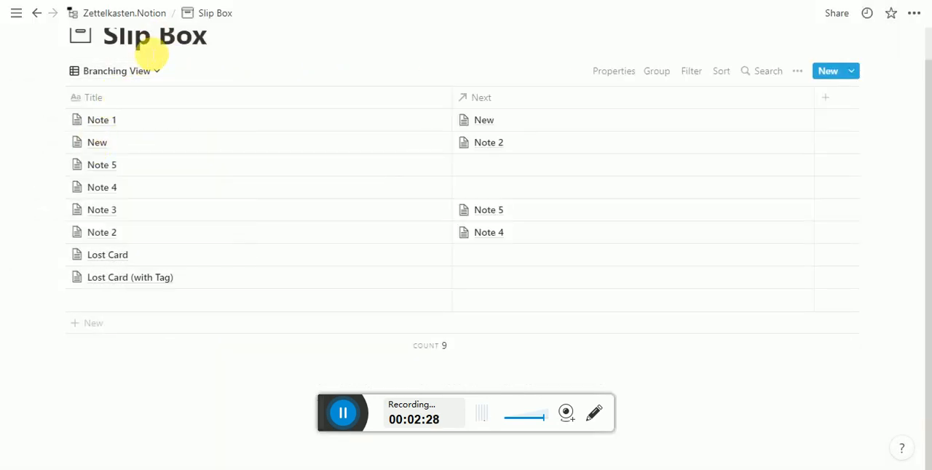
click(141, 72)
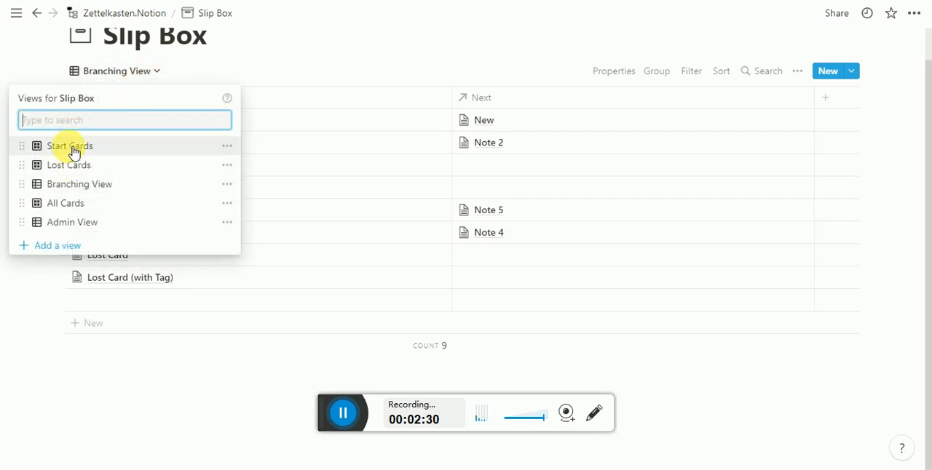
click(75, 223)
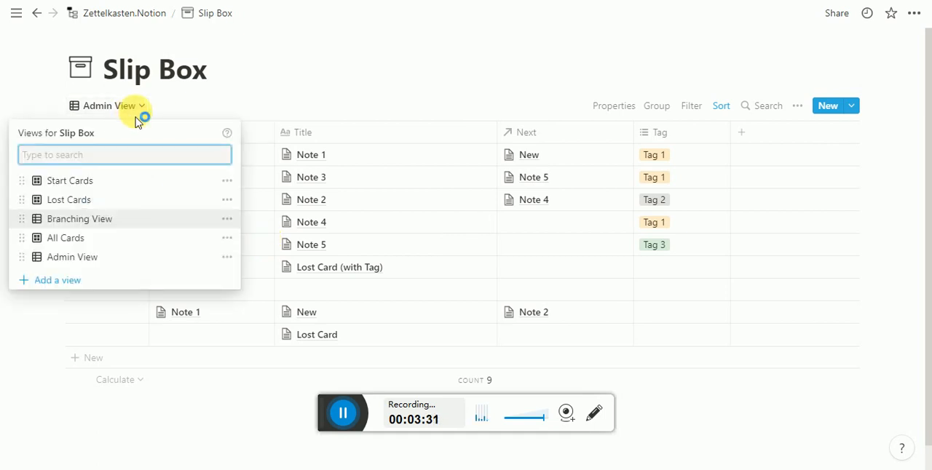
- Switch the Slip Box to the All Cards view and look through its note cards
click(89, 240)
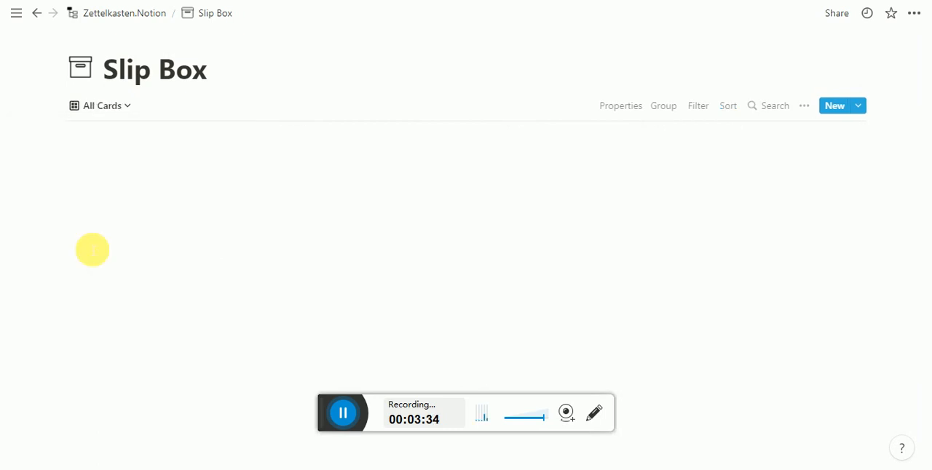
scroll(178, 234, down, 3)
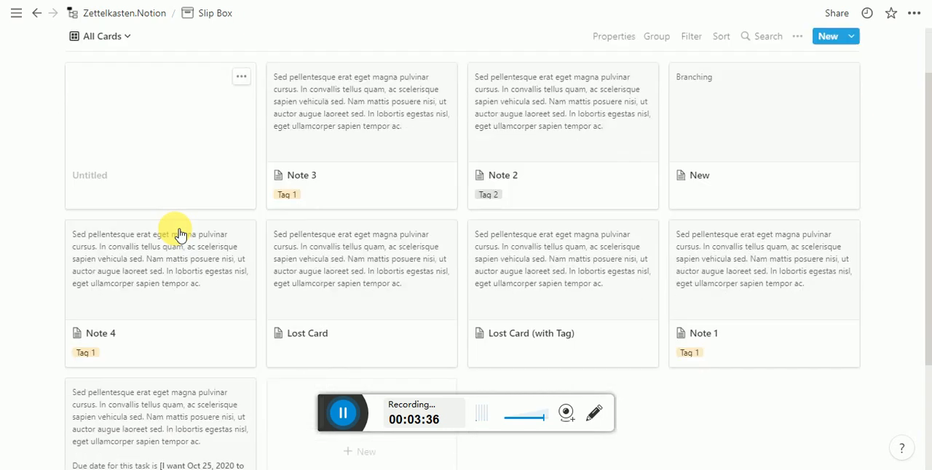
scroll(179, 233, up, 2)
scroll(180, 235, up, 2)
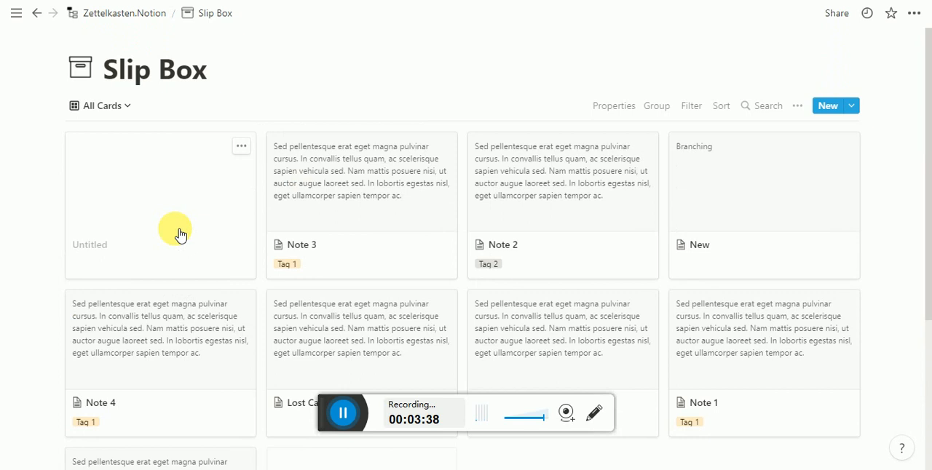
- Switch the Slip Box from All Cards to the Start Cards view
click(129, 111)
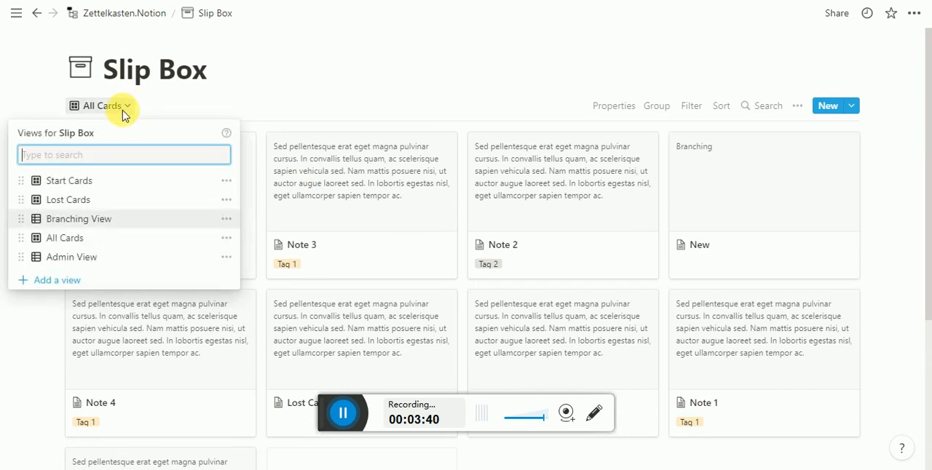
click(113, 187)
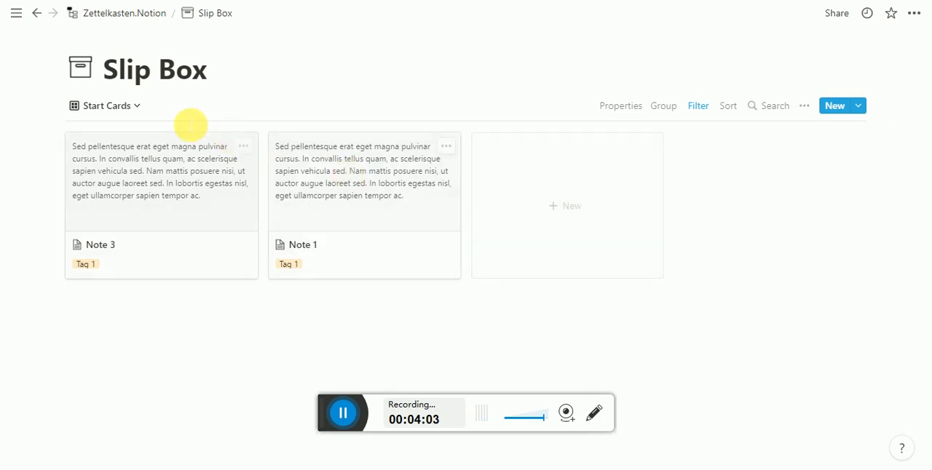
- Return to the Zettelkasten.Notion page and look over its help docs and its Start Cards and Lost Cards sections
click(127, 18)
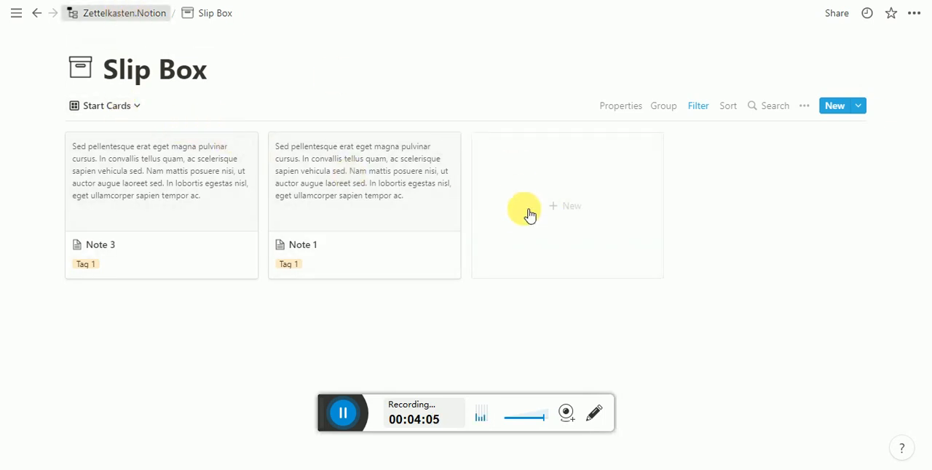
scroll(426, 290, down, 1)
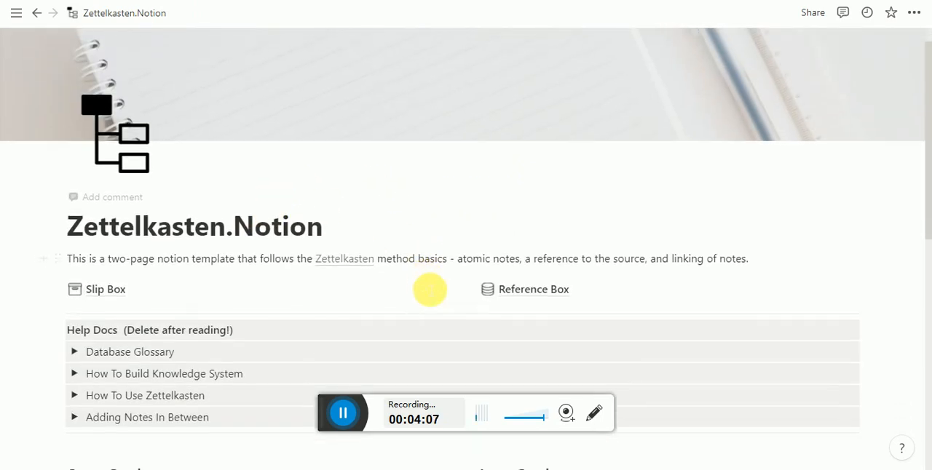
scroll(516, 279, down, 1)
click(512, 278)
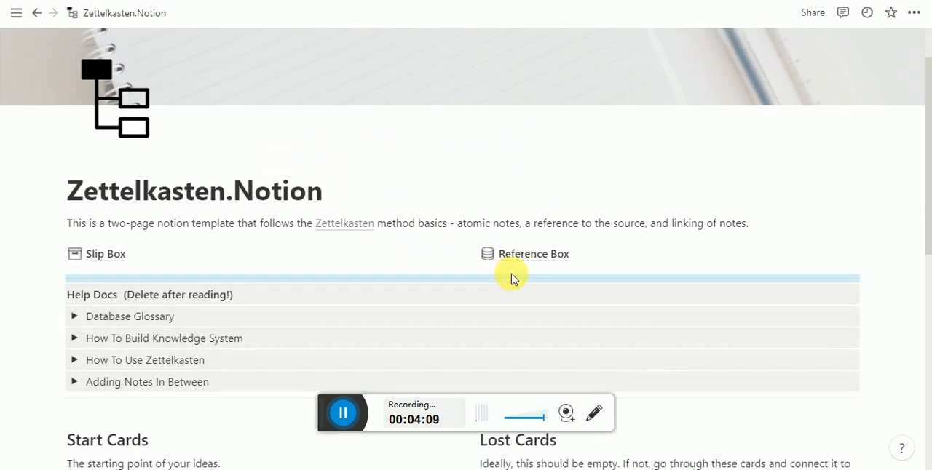
scroll(221, 322, down, 4)
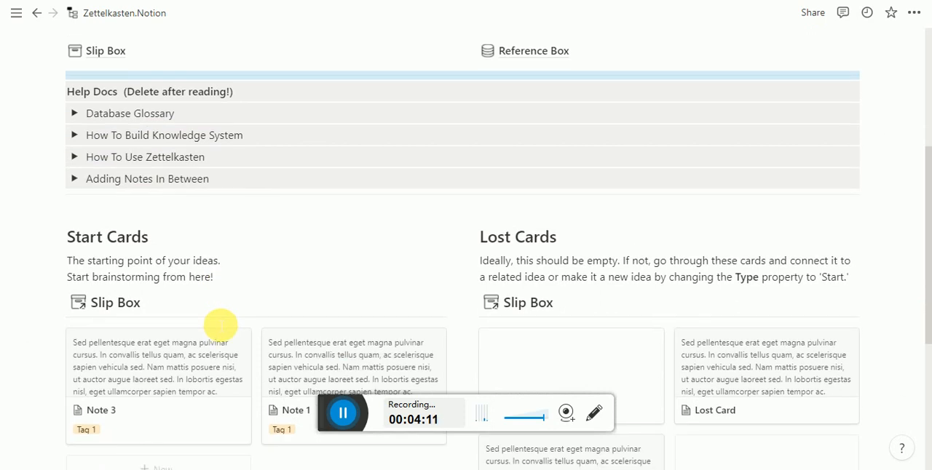
scroll(221, 323, up, 1)
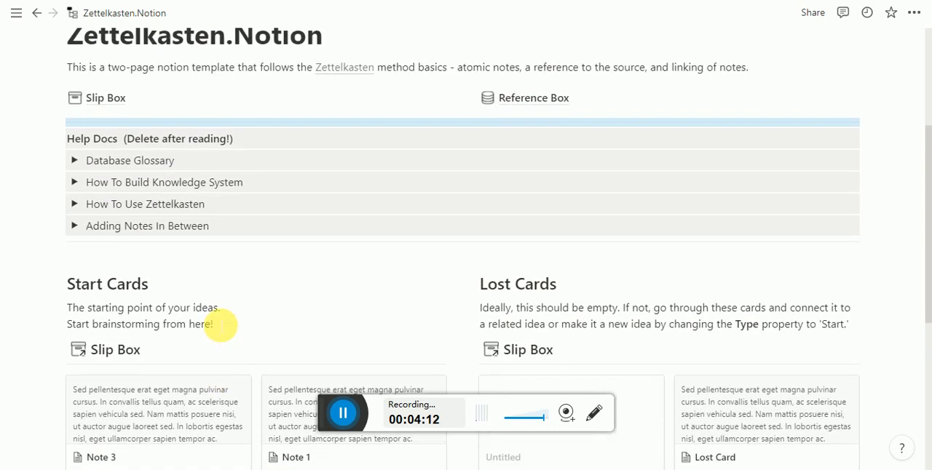
- Expand the How To Use Zettelkasten and Adding Notes In Between help sections and look through their instructions and illustration
click(75, 204)
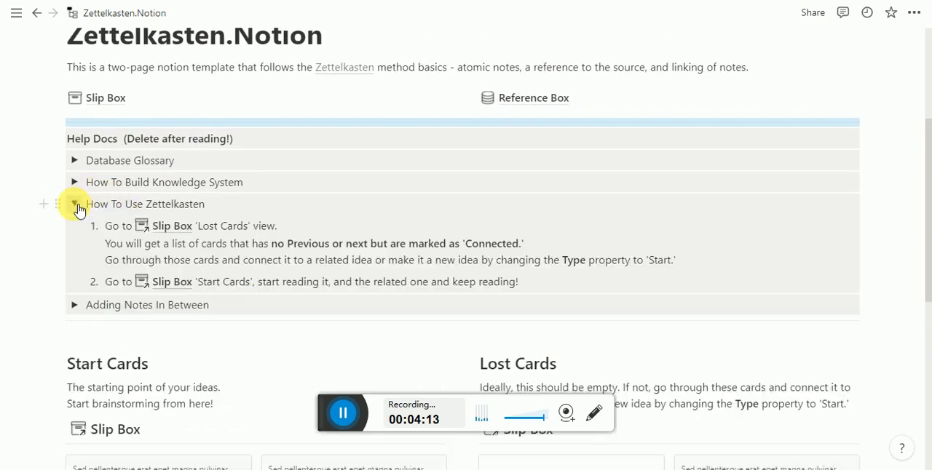
click(75, 306)
scroll(204, 367, down, 2)
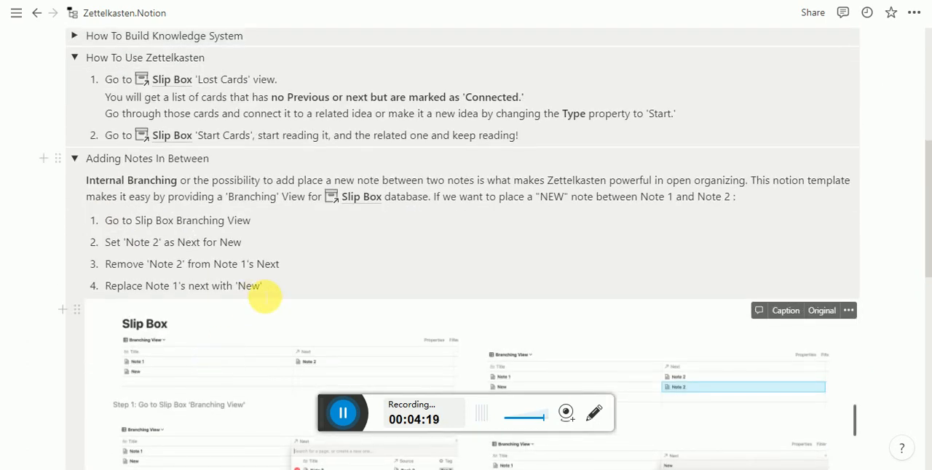
scroll(255, 314, down, 3)
scroll(265, 297, down, 1)
click(291, 191)
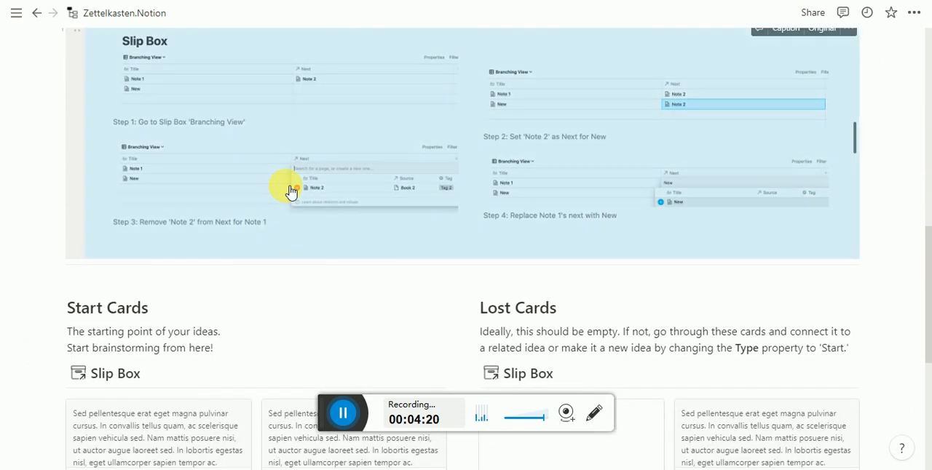
scroll(423, 148, up, 2)
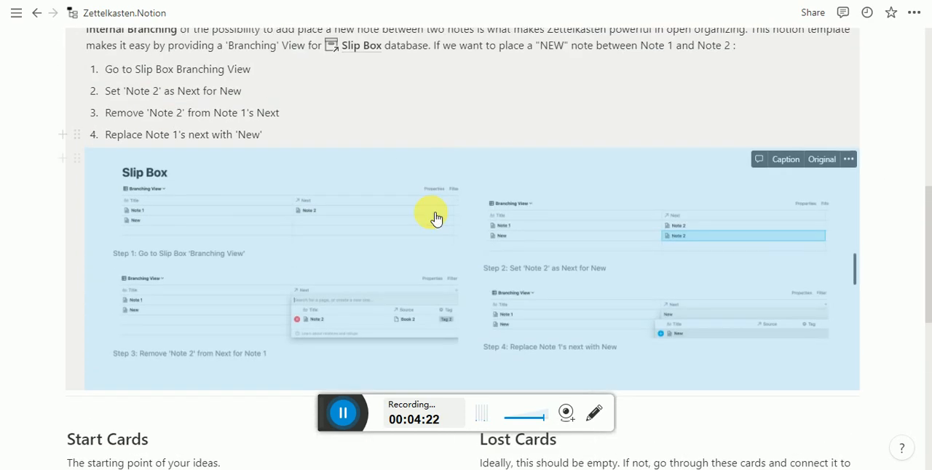
- View the Adding Notes In Between illustration in full screen and close it
right_click(240, 300)
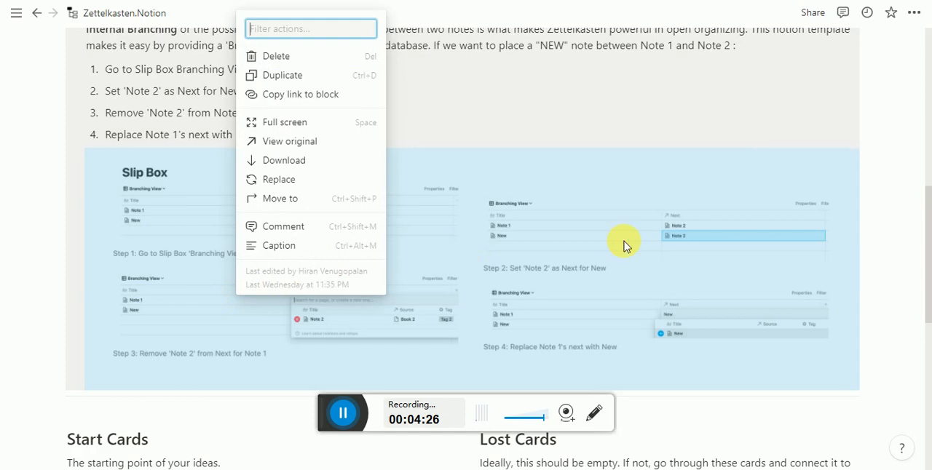
click(265, 122)
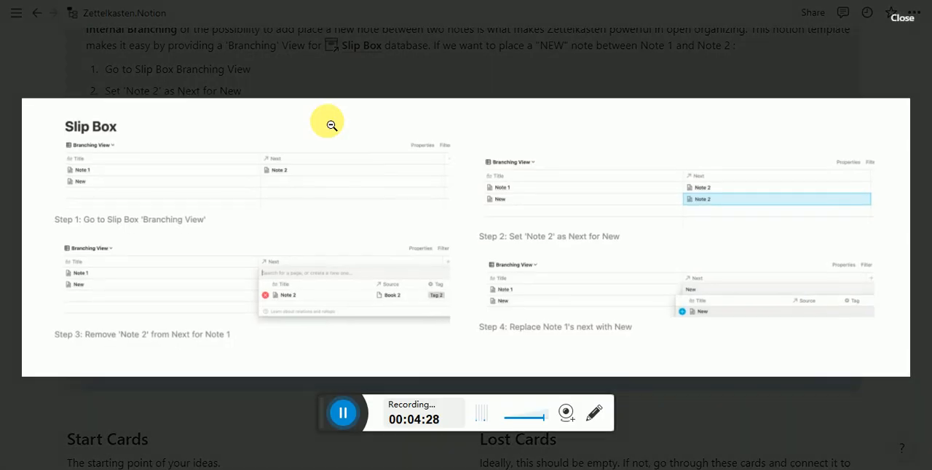
click(211, 173)
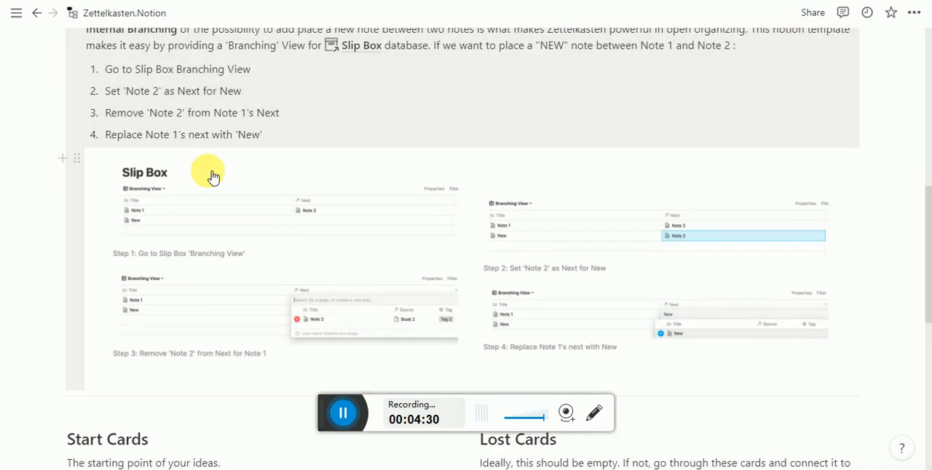
- Open the original of the Adding Notes In Between illustration and switch to the browser window showing it
click(240, 210)
right_click(240, 206)
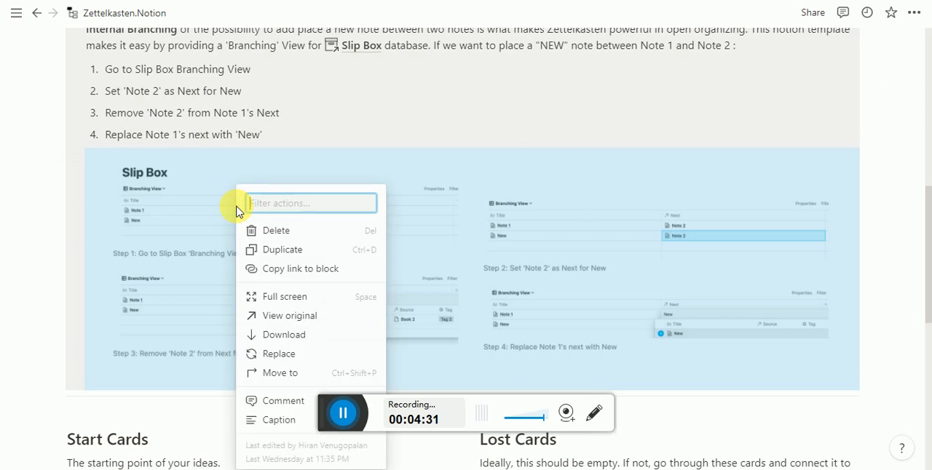
click(311, 317)
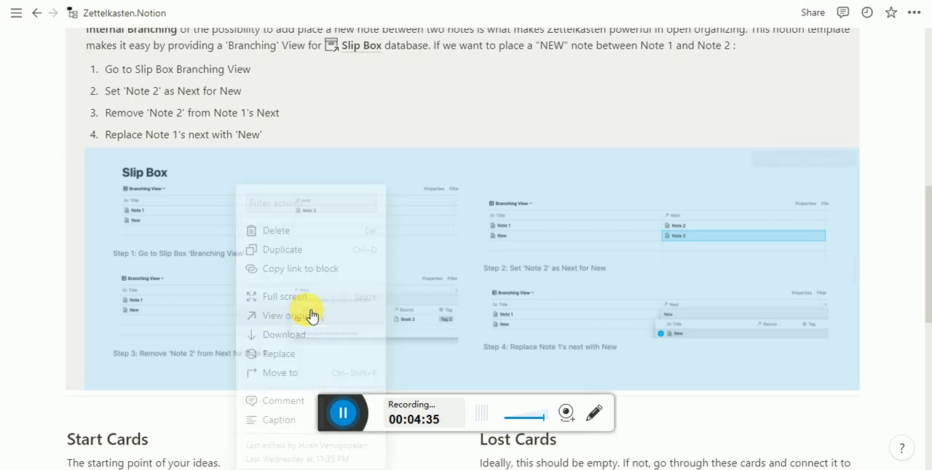
key(alt+Tab)
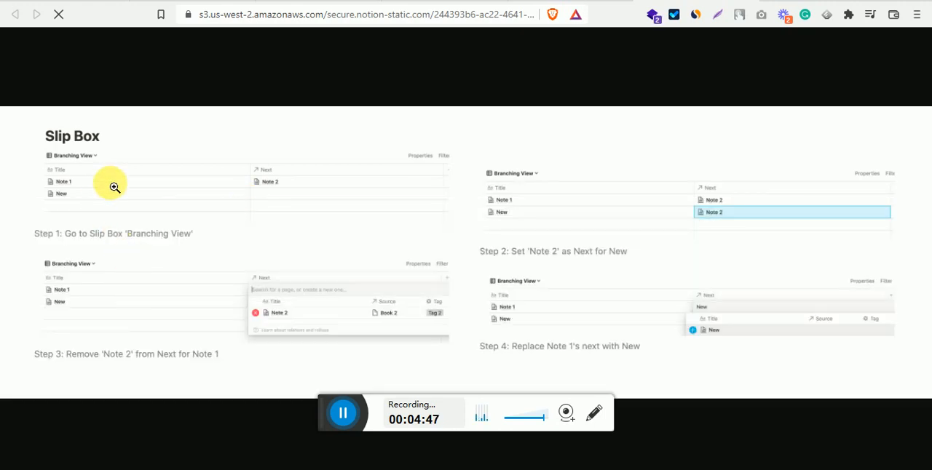
- Enlarge the illustration and examine its four steps for inserting a new note between Note 1 and Note 2
click(209, 200)
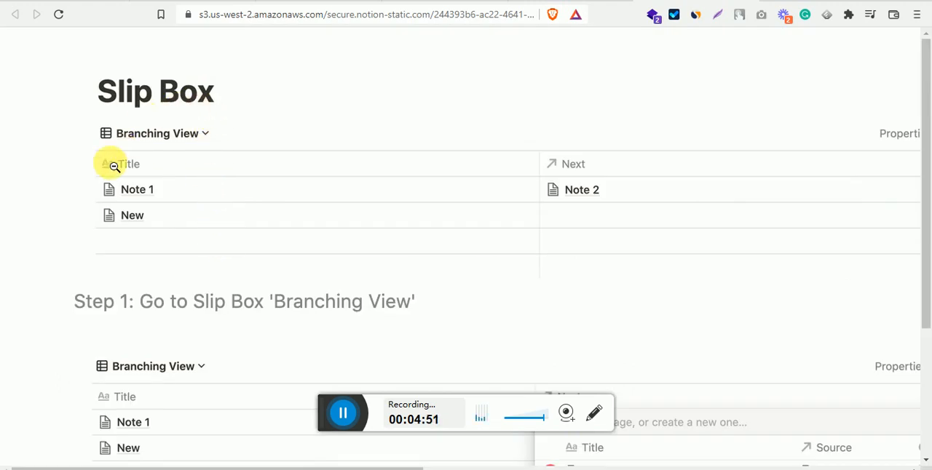
drag(171, 466, 195, 467)
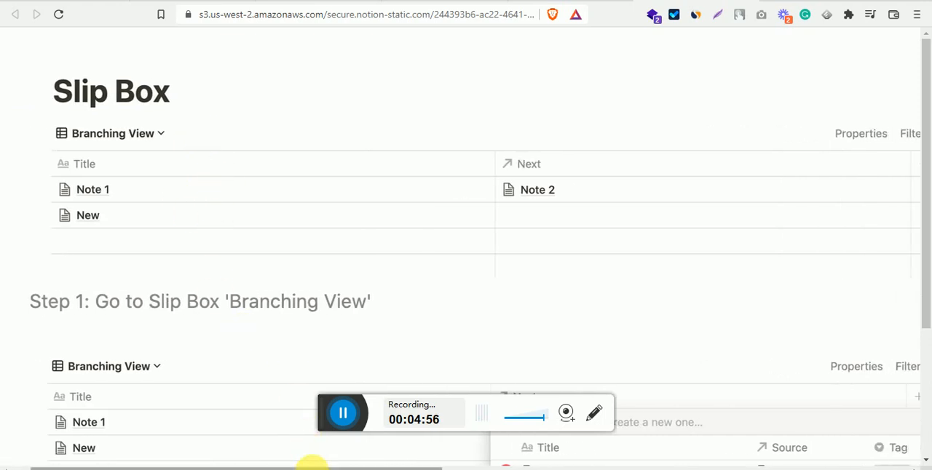
drag(311, 464, 251, 426)
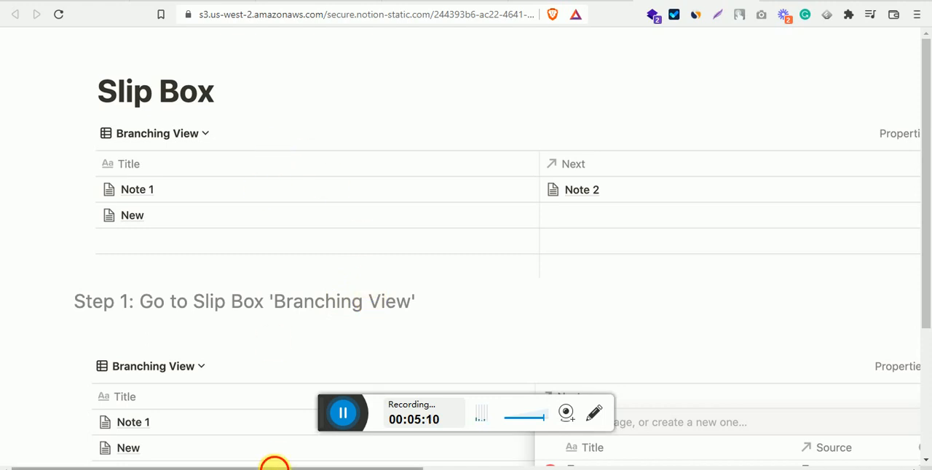
drag(275, 466, 638, 458)
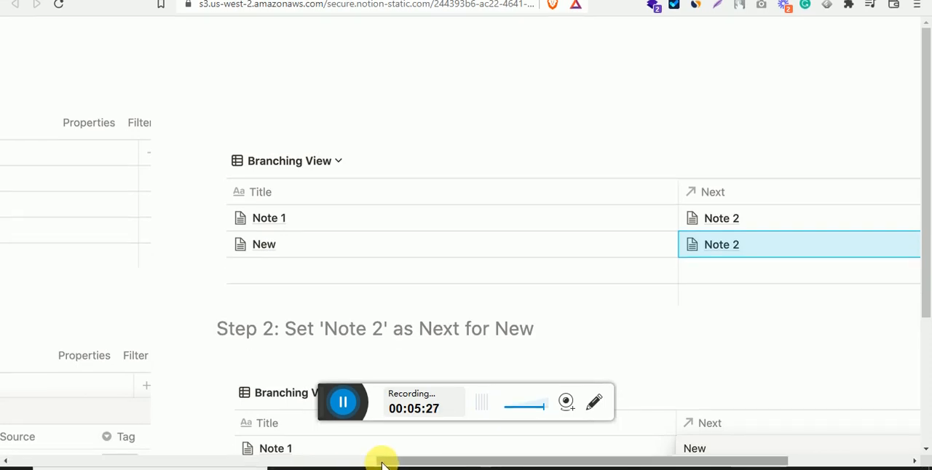
drag(376, 461, 33, 458)
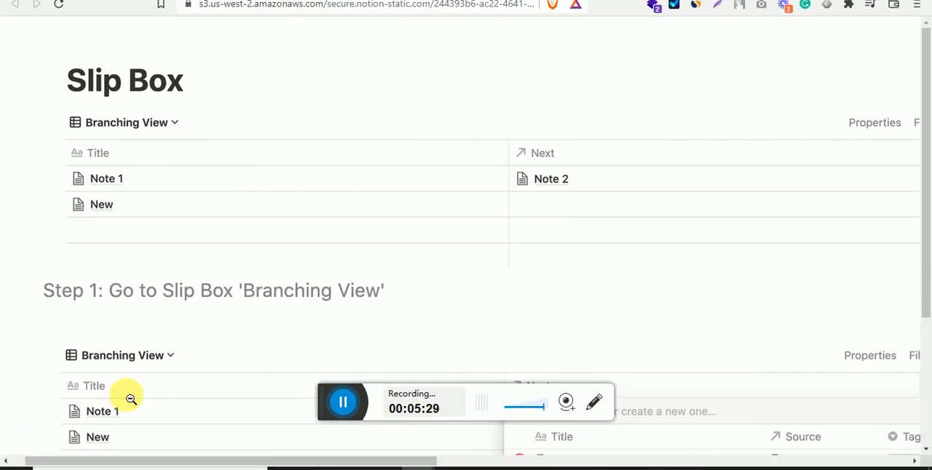
scroll(129, 397, down, 5)
scroll(129, 399, down, 2)
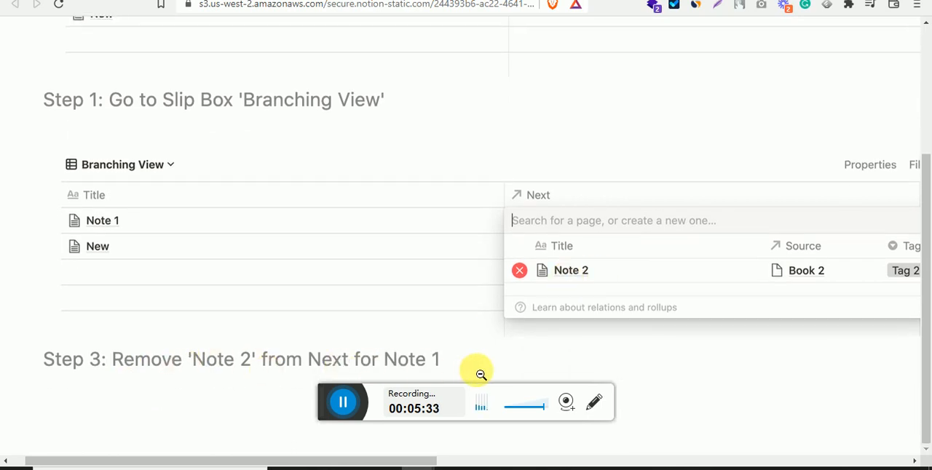
drag(253, 463, 653, 430)
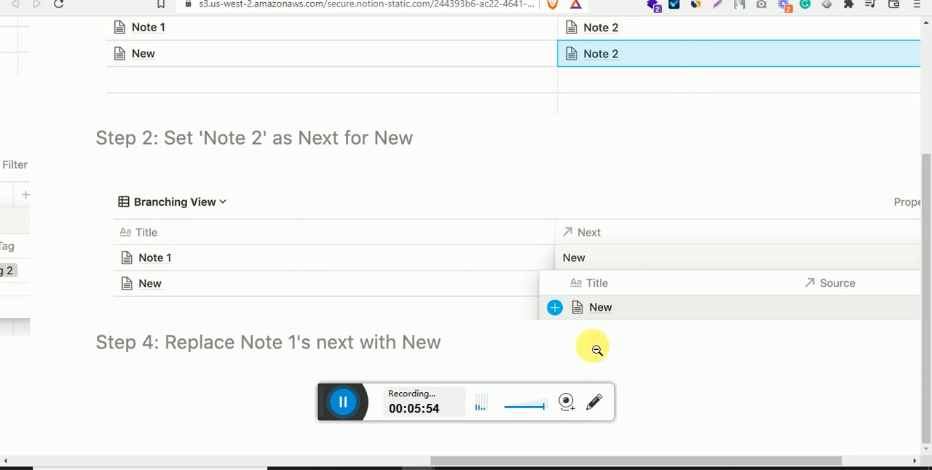
- Switch back to Notion and collapse the How To Use Zettelkasten and Adding Notes In Between help sections
click(485, 468)
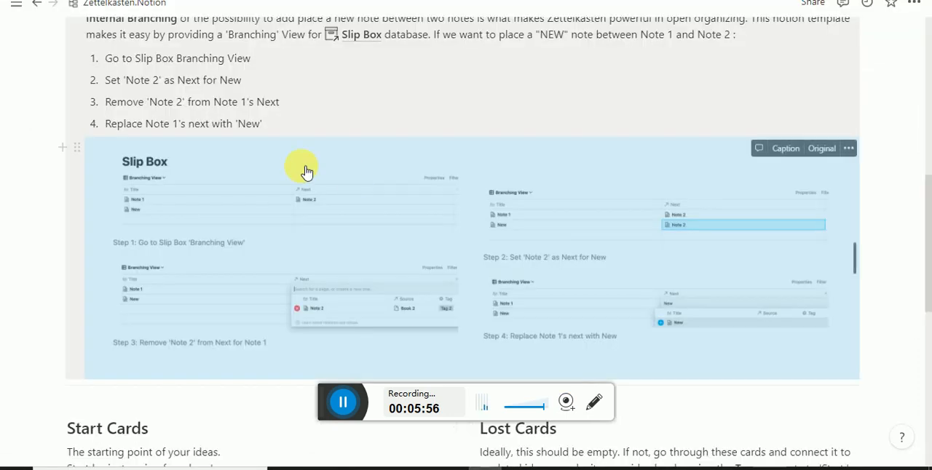
scroll(306, 172, up, 7)
scroll(306, 172, down, 15)
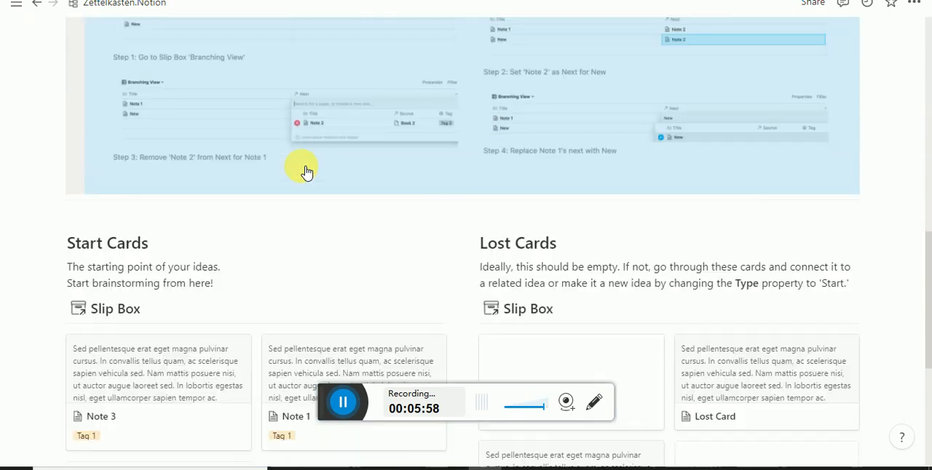
scroll(306, 173, up, 10)
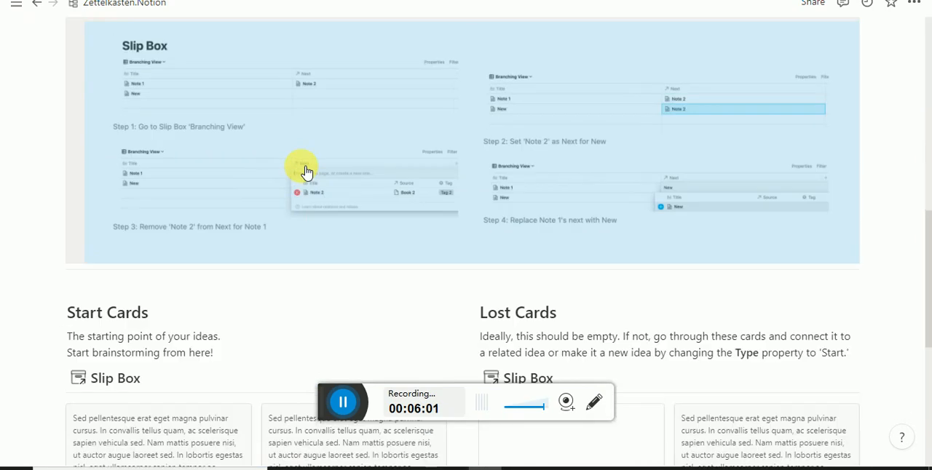
scroll(80, 145, up, 3)
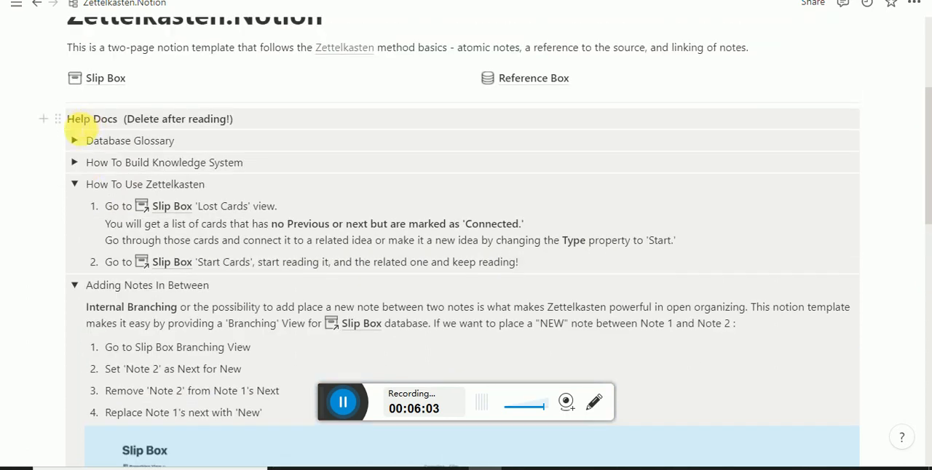
click(75, 184)
click(75, 206)
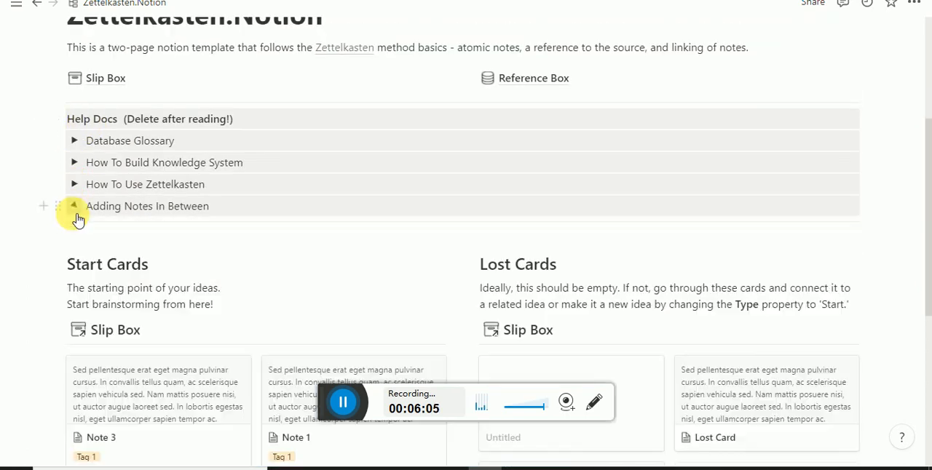
- Look over the Start Cards and Lost Cards galleries and the rest of the Zettelkasten.Notion page
scroll(73, 276, down, 2)
scroll(73, 276, down, 3)
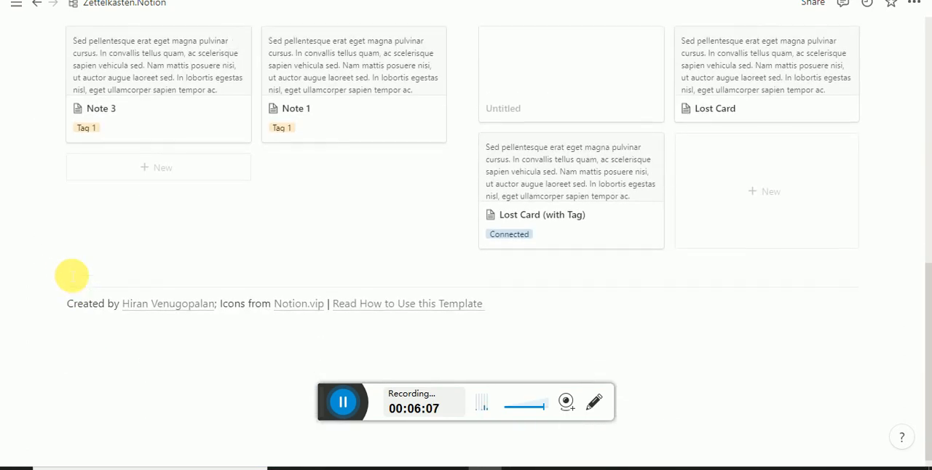
scroll(73, 275, up, 6)
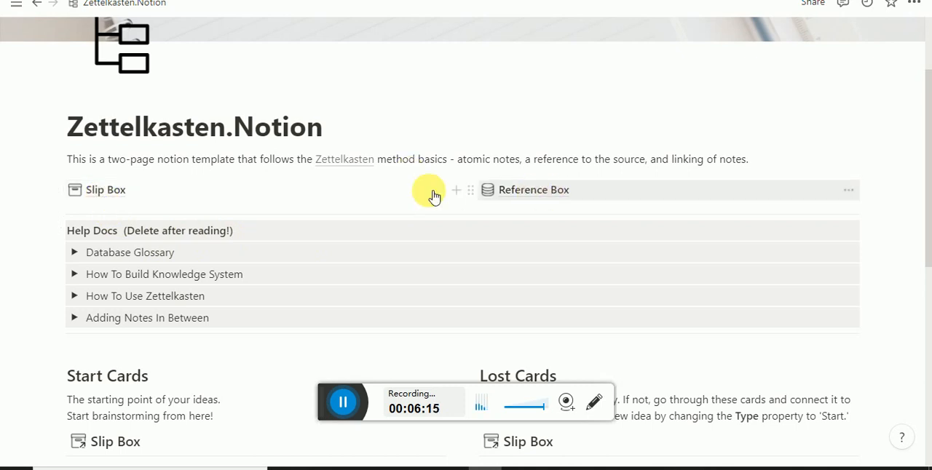
scroll(266, 277, down, 3)
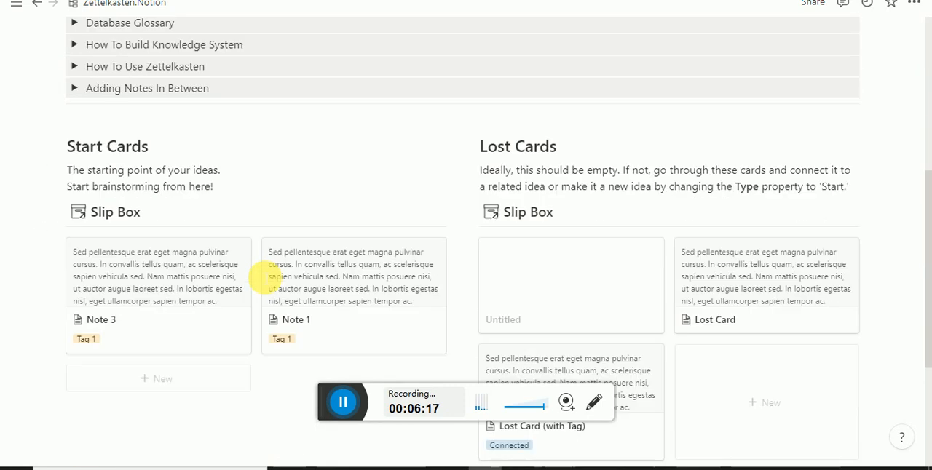
scroll(233, 197, up, 3)
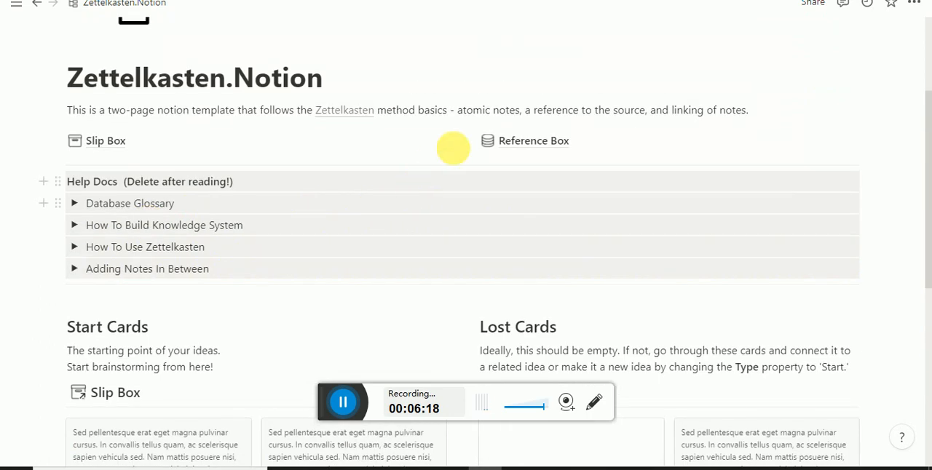
- Open the Reference Box database and its content marketing consultant podcast entry
click(518, 141)
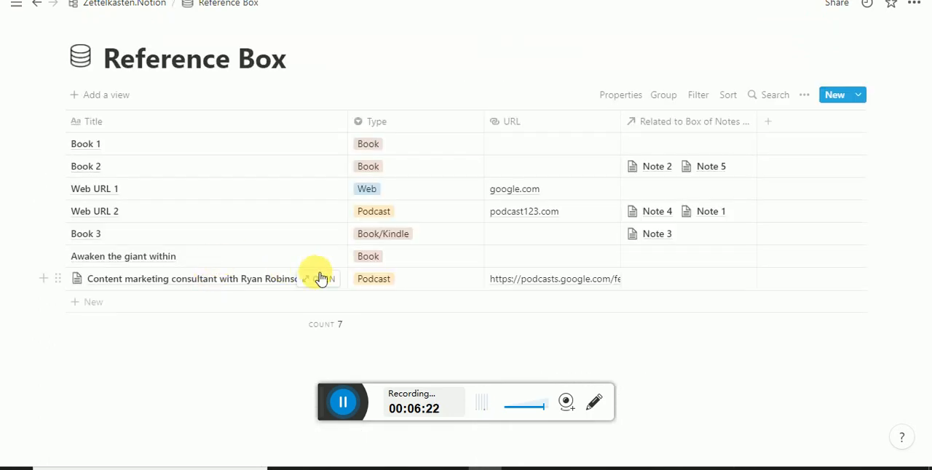
click(320, 281)
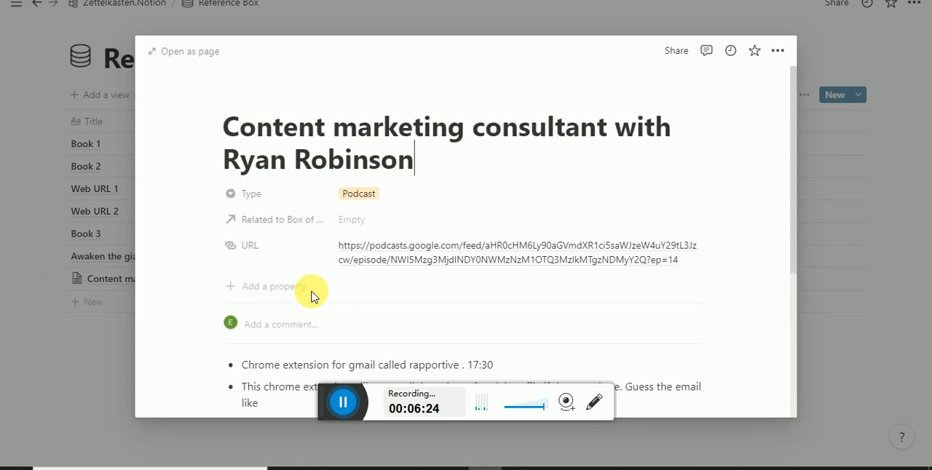
- Read the podcast entry's notes, highlighting the first bullet about the rapportive Gmail extension, and close the entry
scroll(311, 297, down, 3)
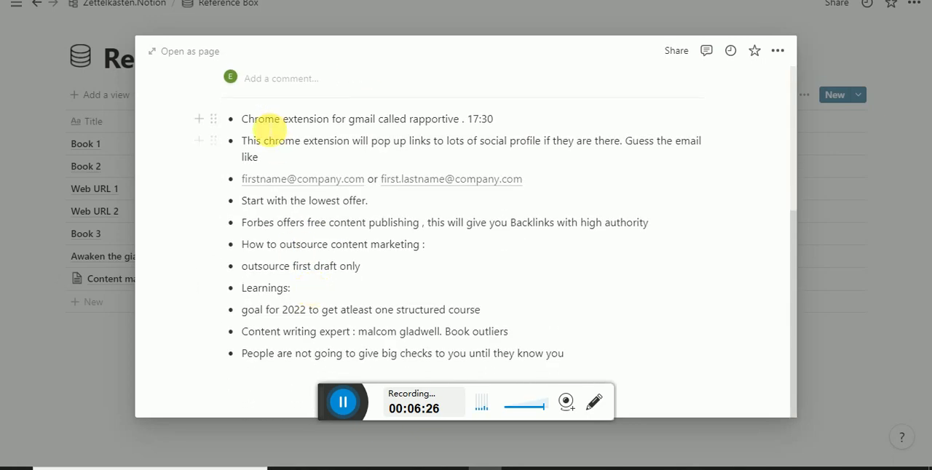
drag(270, 123, 520, 124)
click(486, 124)
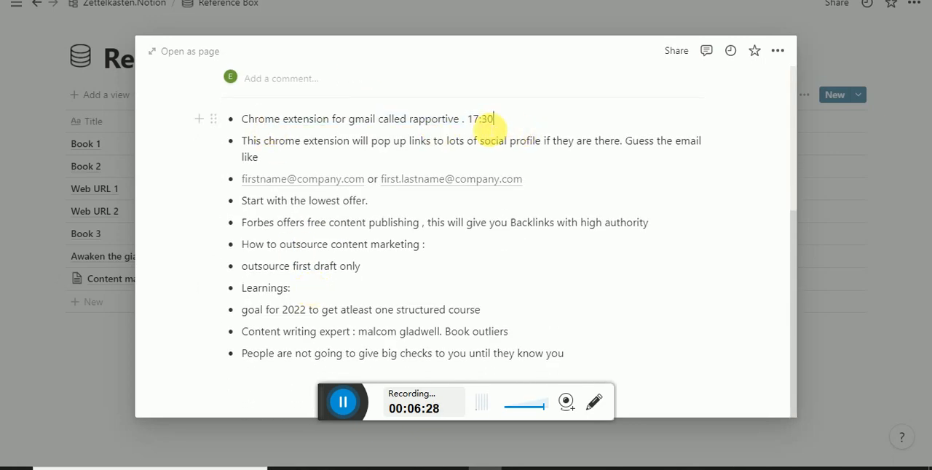
mouse_move(462, 121)
mouse_down()
mouse_move(251, 131)
mouse_move(462, 121)
mouse_up()
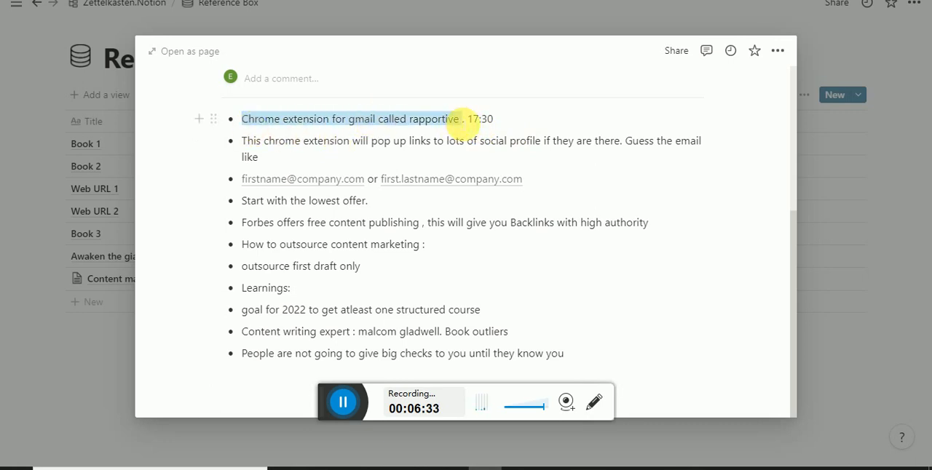
click(461, 120)
click(100, 95)
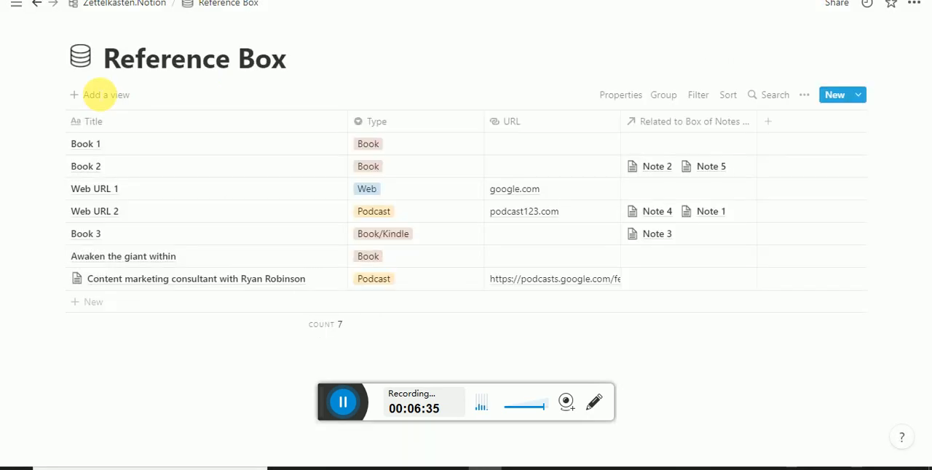
- Return to the Zettelkasten.Notion page and examine the properties of Note 3 from the Start Cards gallery
click(127, 4)
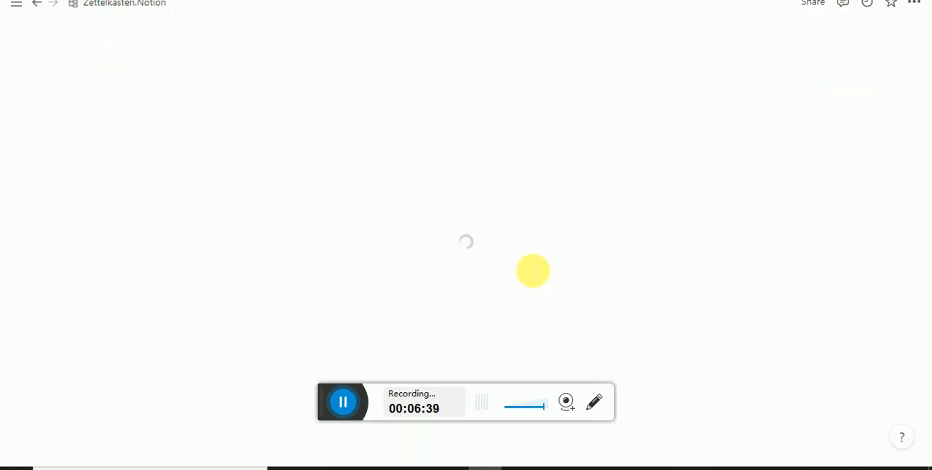
scroll(533, 271, down, 3)
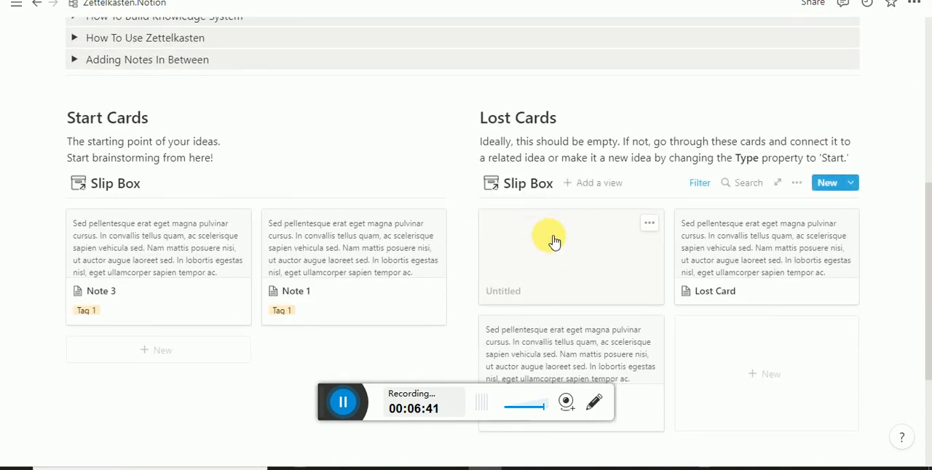
scroll(285, 291, up, 2)
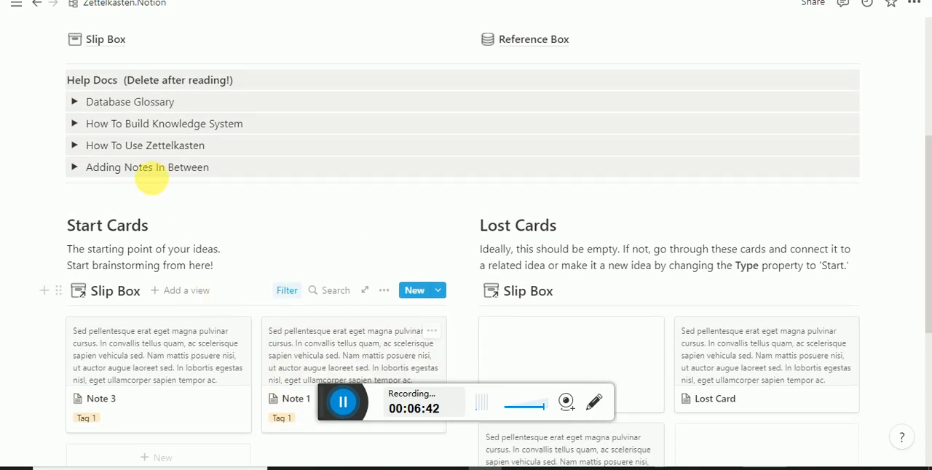
click(152, 328)
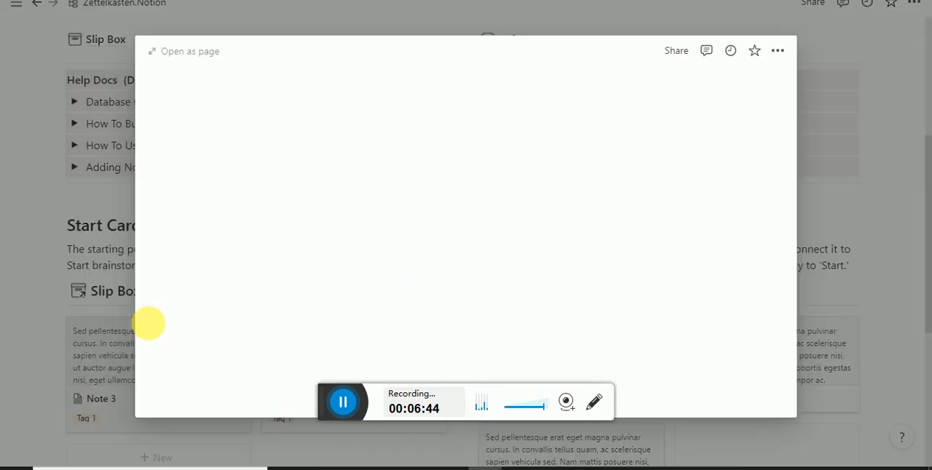
scroll(306, 216, down, 3)
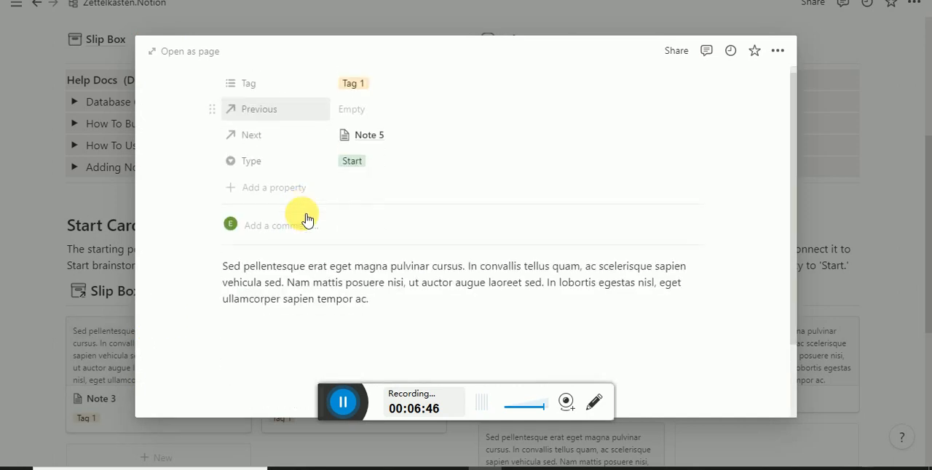
scroll(306, 219, up, 3)
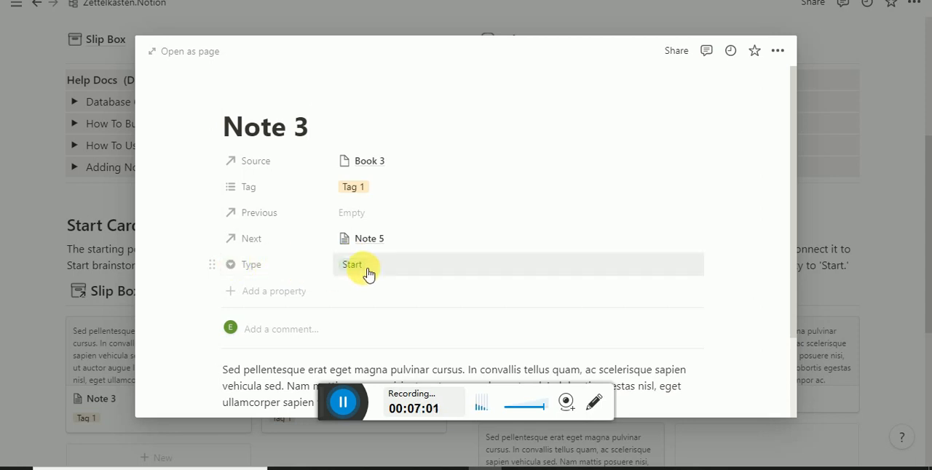
click(834, 270)
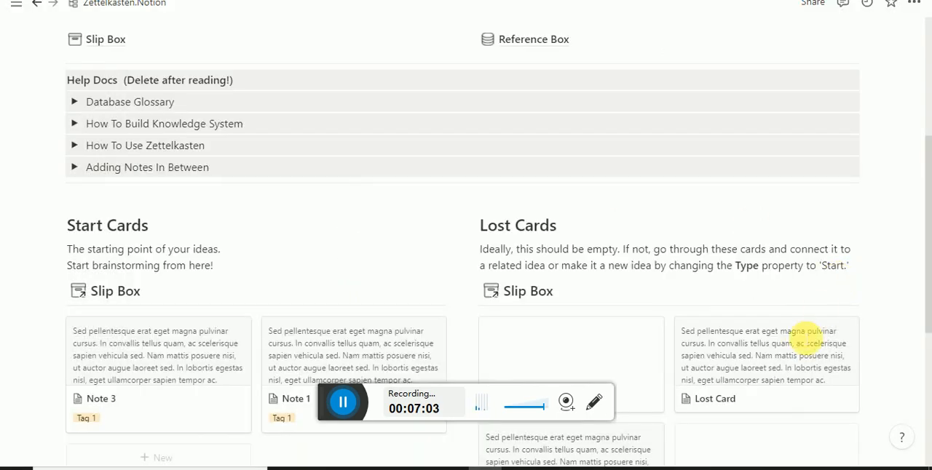
- Look over the cards in the Lost Cards gallery and the adjacent Start Cards gallery
scroll(801, 335, down, 3)
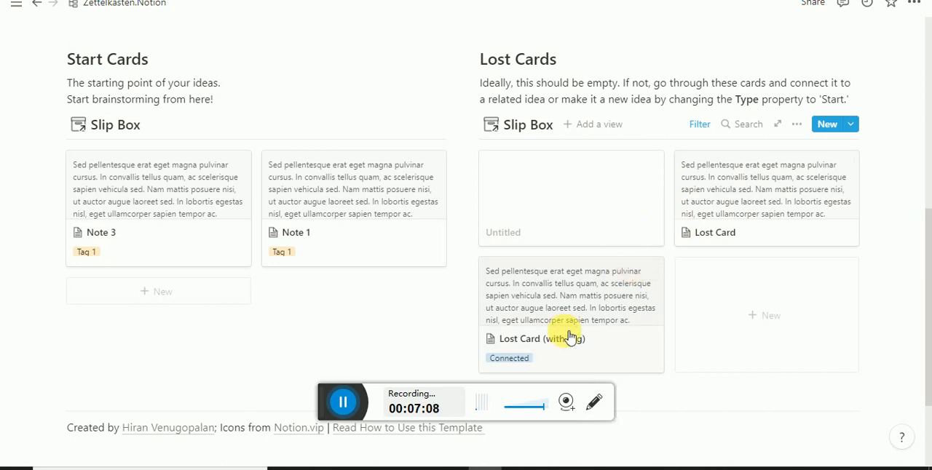
scroll(571, 337, up, 6)
scroll(564, 333, down, 4)
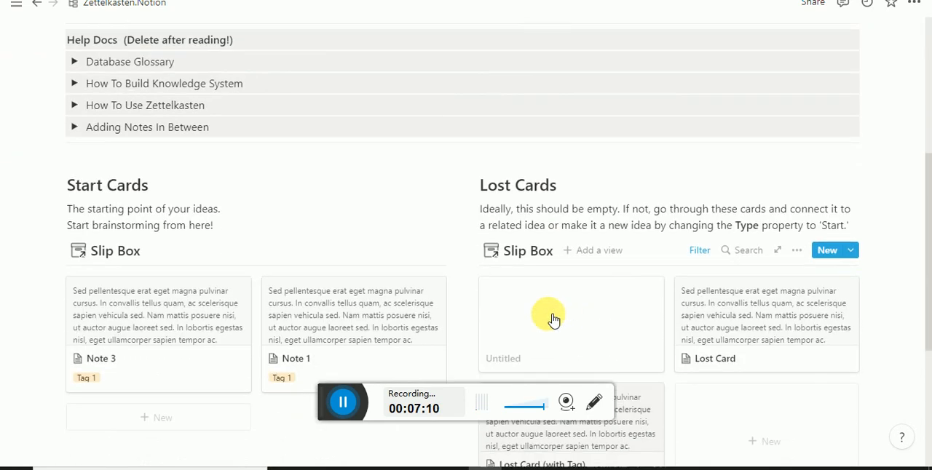
click(174, 251)
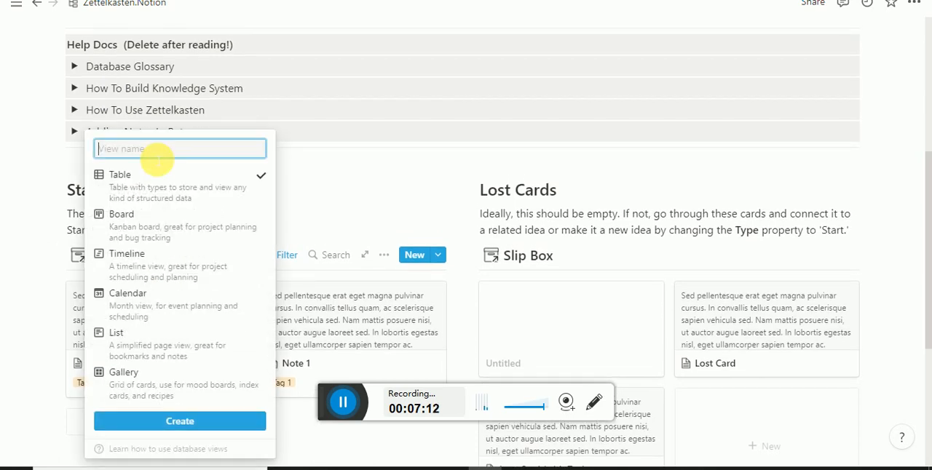
click(143, 34)
- View the Slip Box database's Start Cards and go back to the Zettelkasten.Notion page
scroll(139, 40, up, 2)
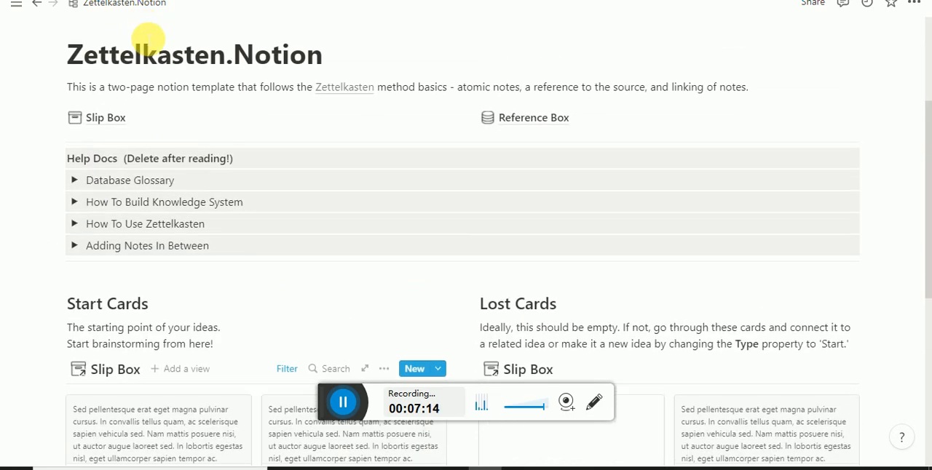
click(115, 119)
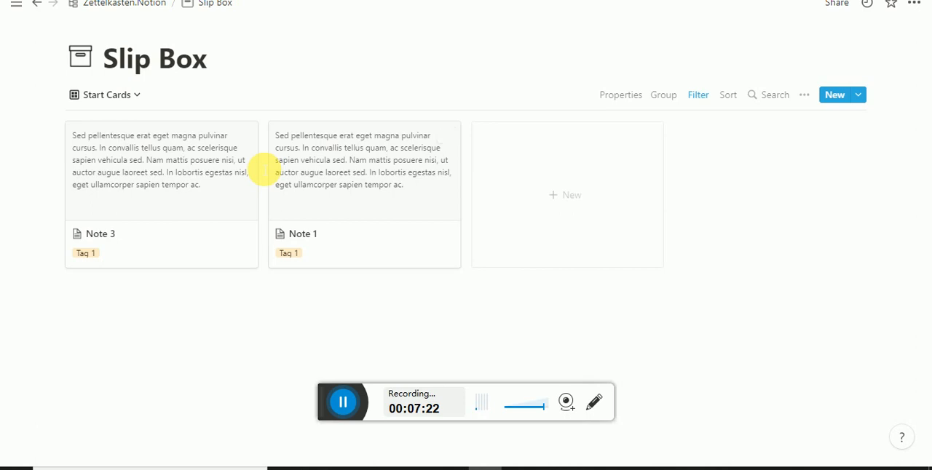
click(151, 6)
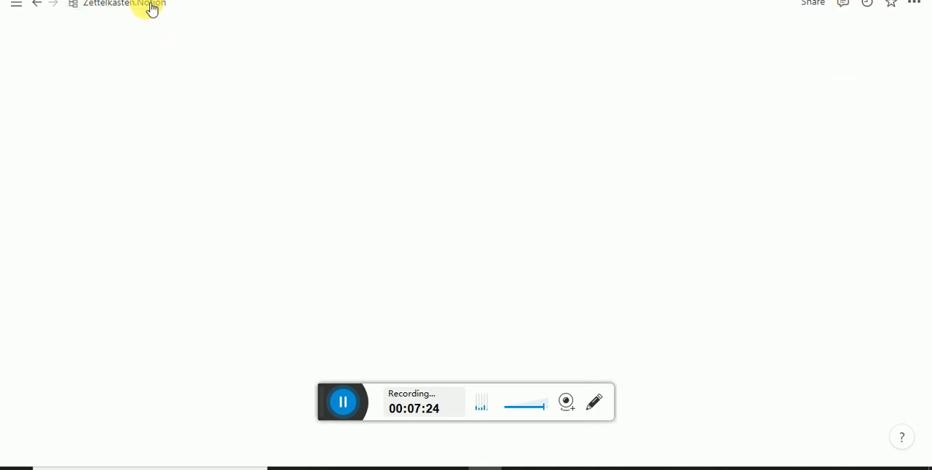
scroll(272, 266, down, 3)
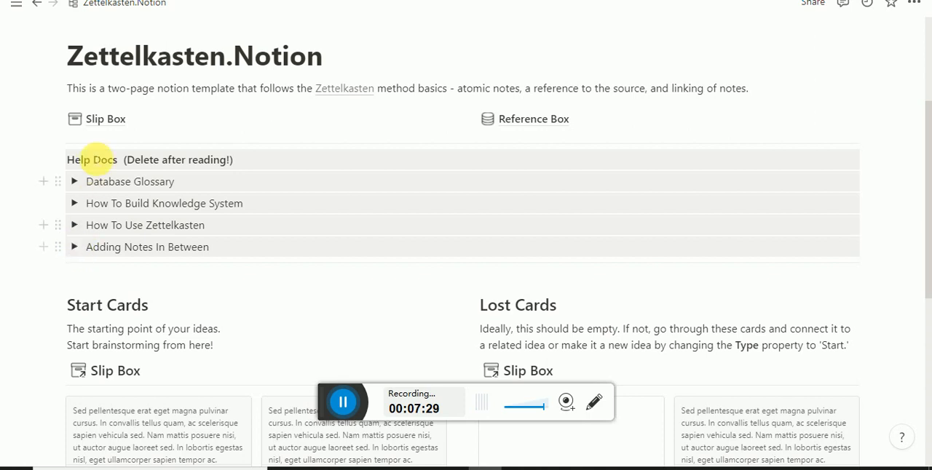
- Open the content marketing consultant podcast entry in the Reference Box and bring up its bulleted notes
click(508, 119)
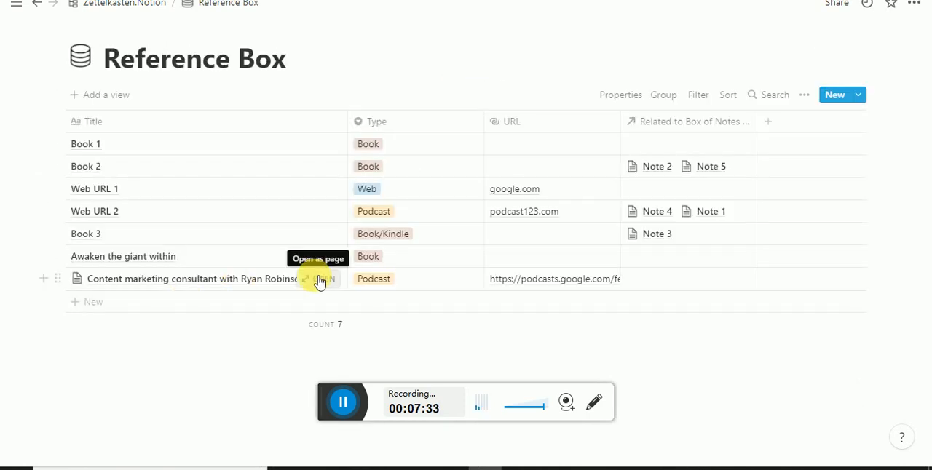
click(316, 279)
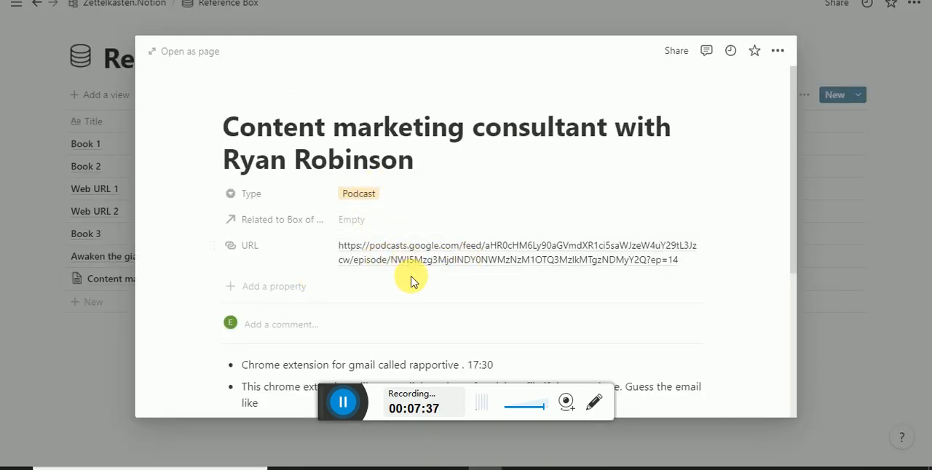
scroll(400, 266, down, 2)
- Highlight the word "rapportive" and the 17:30 timestamp in the first bullet to point out the Chrome extension note
drag(366, 213, 510, 209)
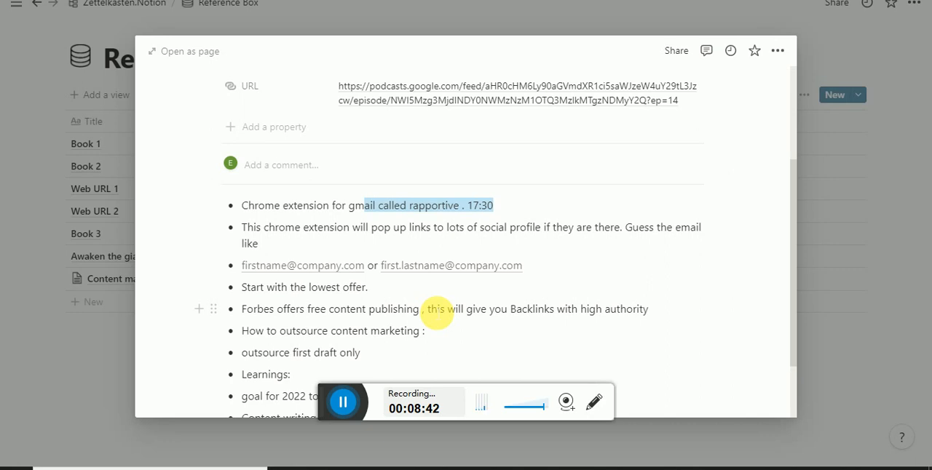
mouse_move(405, 206)
mouse_down()
mouse_move(478, 208)
mouse_move(410, 209)
mouse_up()
click(460, 206)
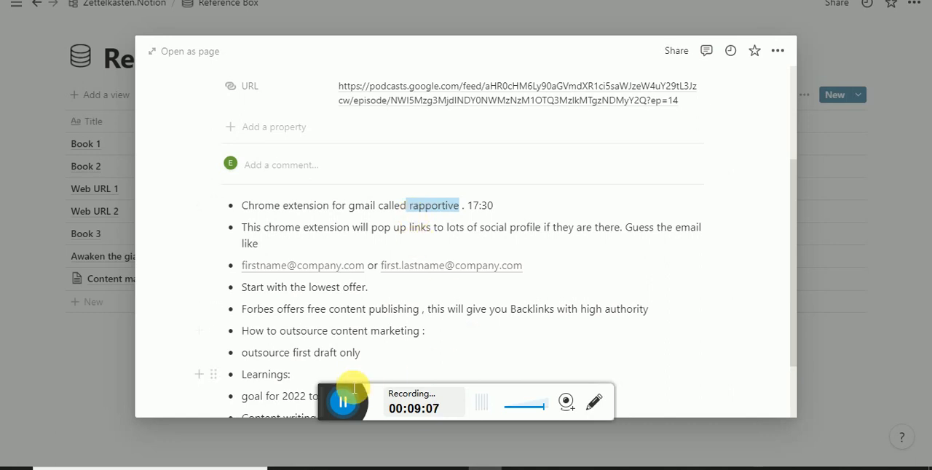
click(400, 287)
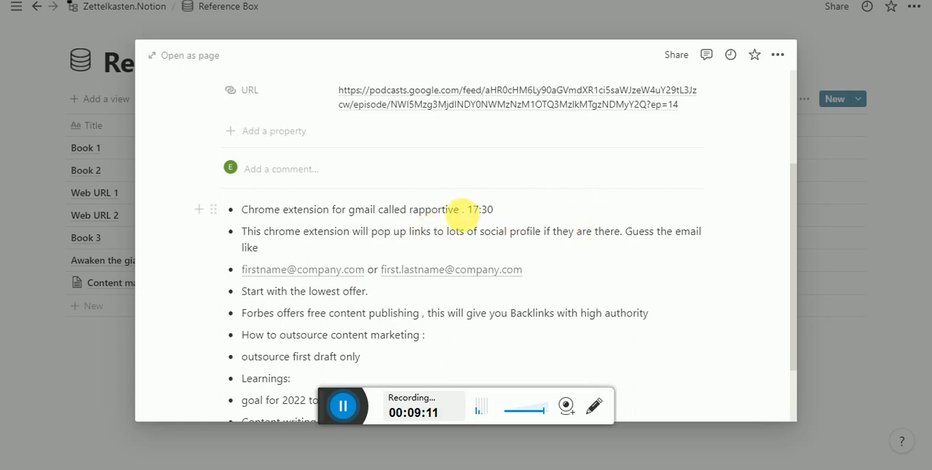
drag(458, 210, 502, 215)
click(498, 215)
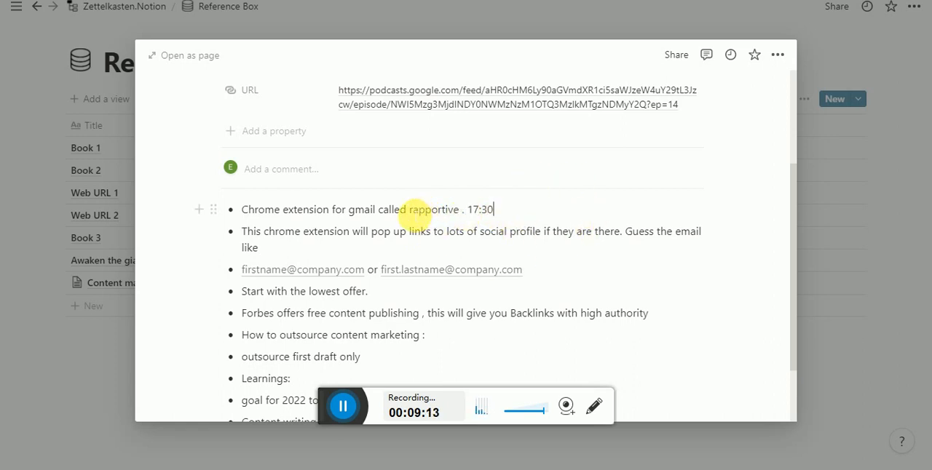
drag(410, 216, 466, 215)
click(465, 213)
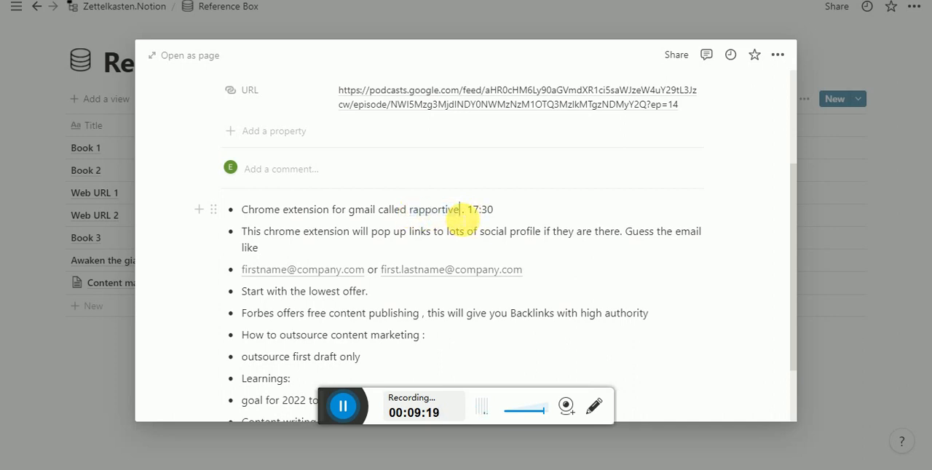
- Review the podcast entry's properties and notes, and close it to return to the Reference Box table
scroll(461, 211, up, 3)
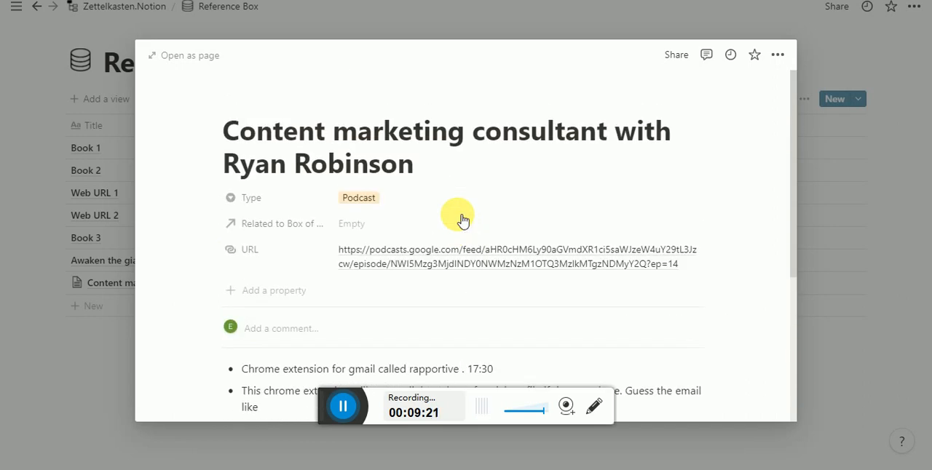
scroll(235, 161, down, 5)
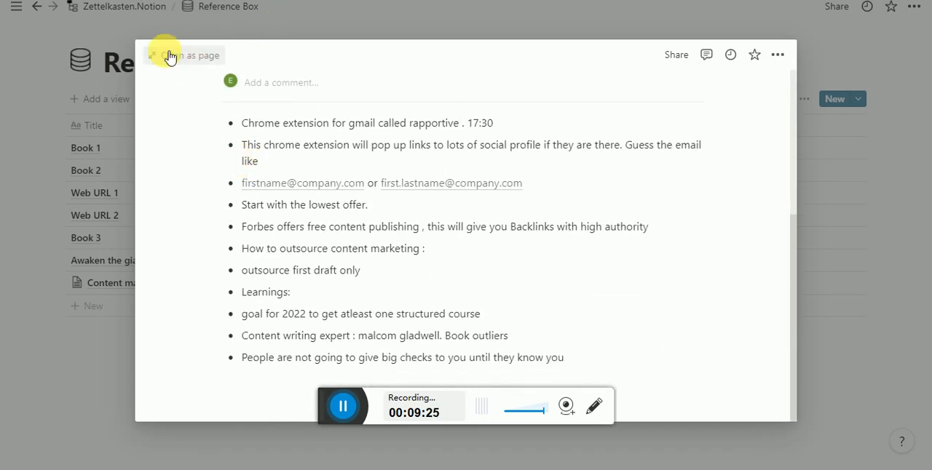
click(836, 226)
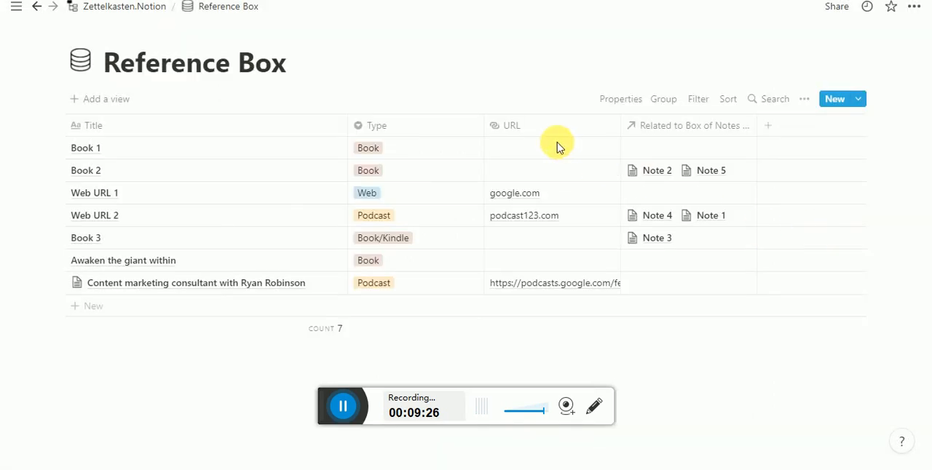
- Reopen the content marketing consultant podcast entry and look through its properties and bulleted notes
mouse_move(444, 284)
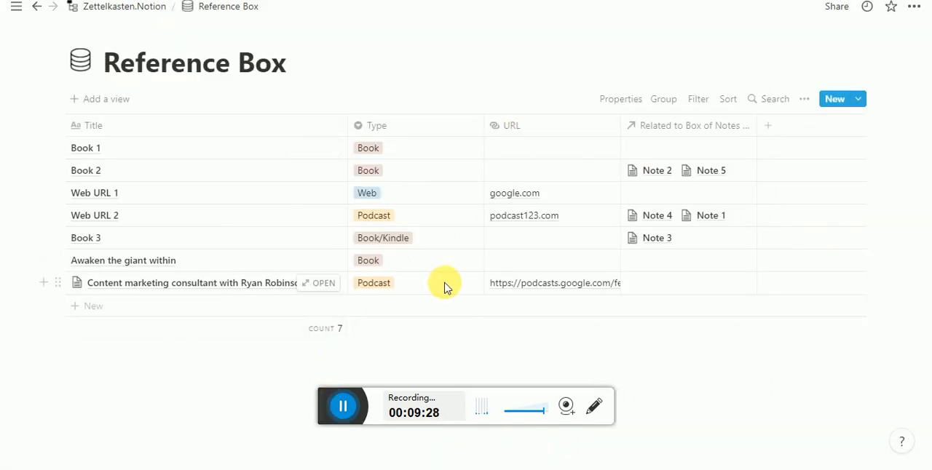
click(329, 290)
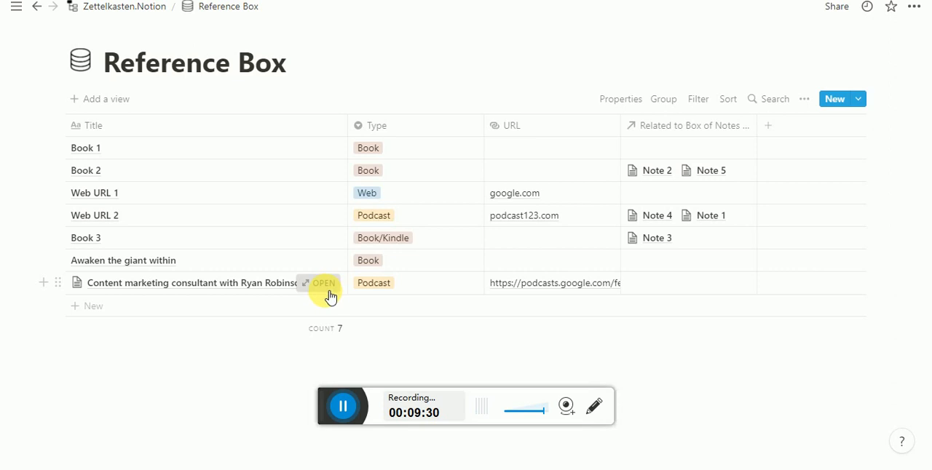
scroll(274, 175, down, 3)
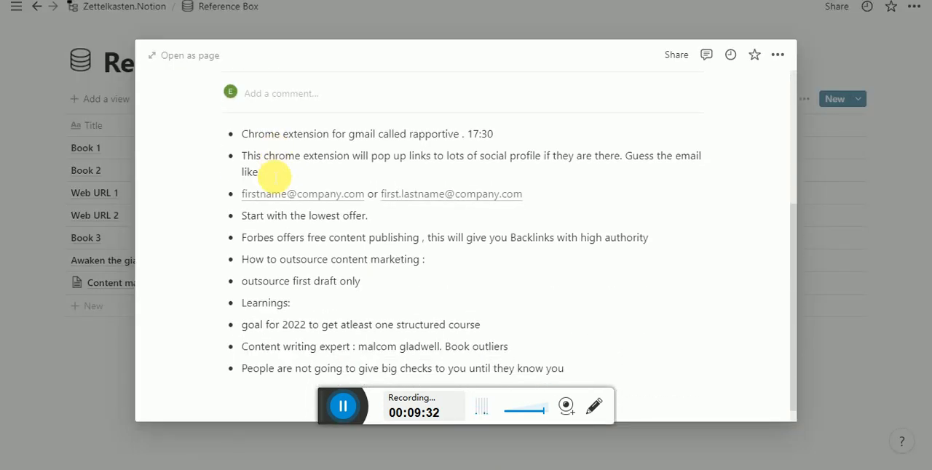
scroll(275, 179, up, 3)
scroll(274, 175, down, 4)
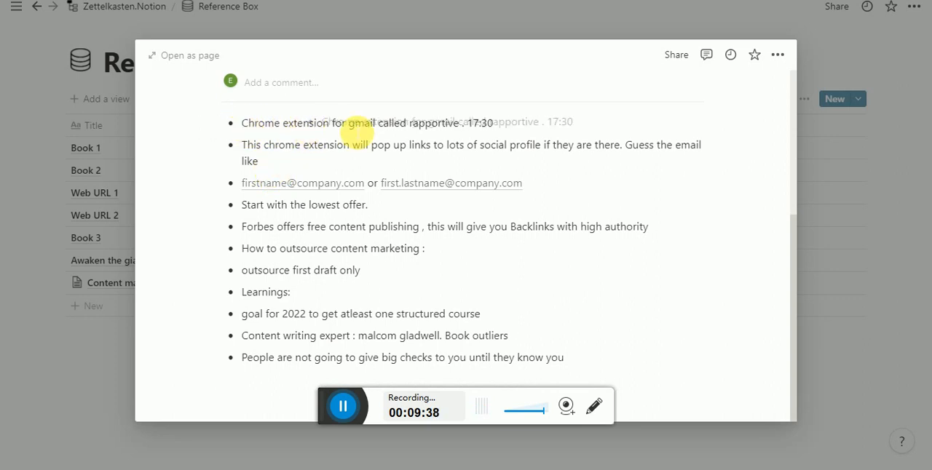
- Highlight the whole first bullet, "Chrome extension for gmail called rapportive . 17:30", as an example of a single note
click(274, 124)
double_click(280, 127)
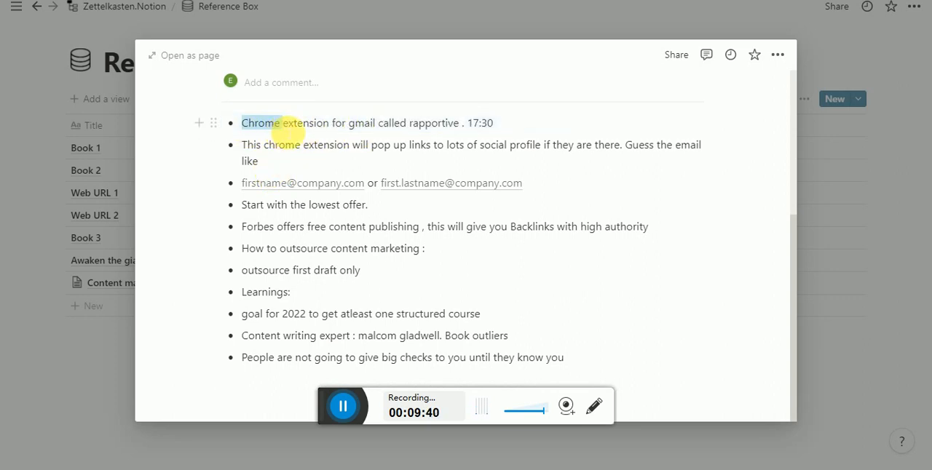
drag(317, 125, 503, 138)
click(508, 129)
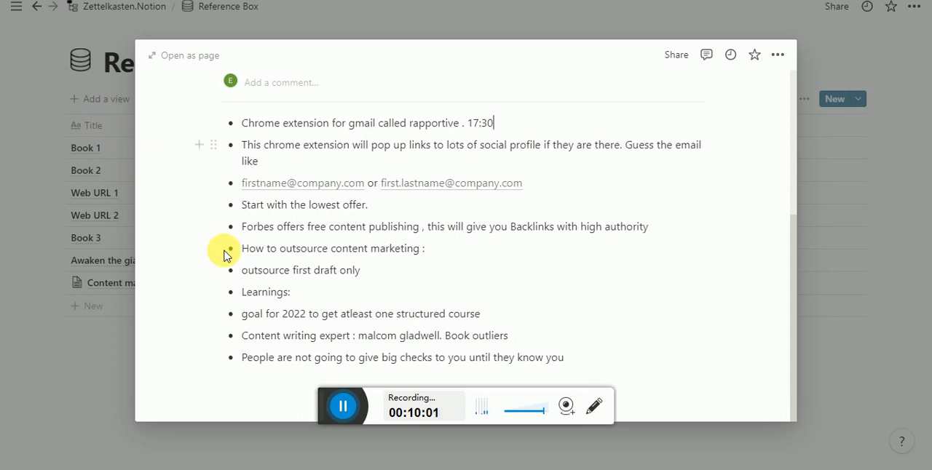
drag(419, 125, 237, 128)
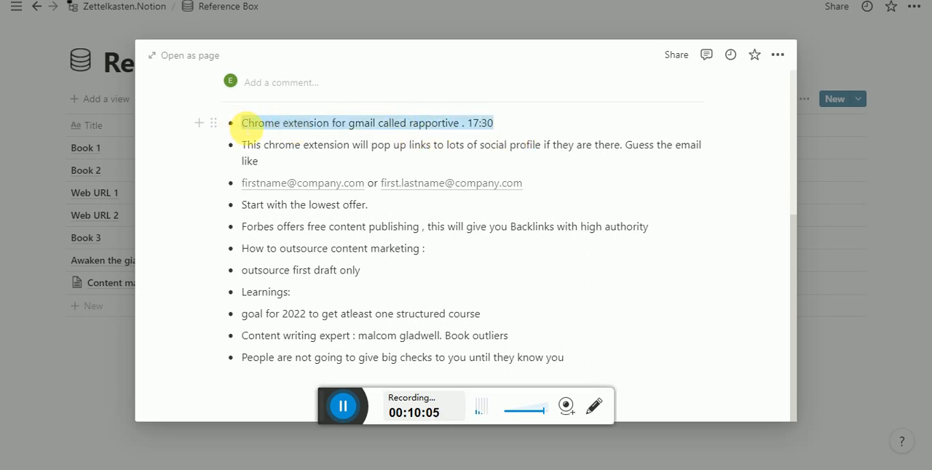
click(238, 126)
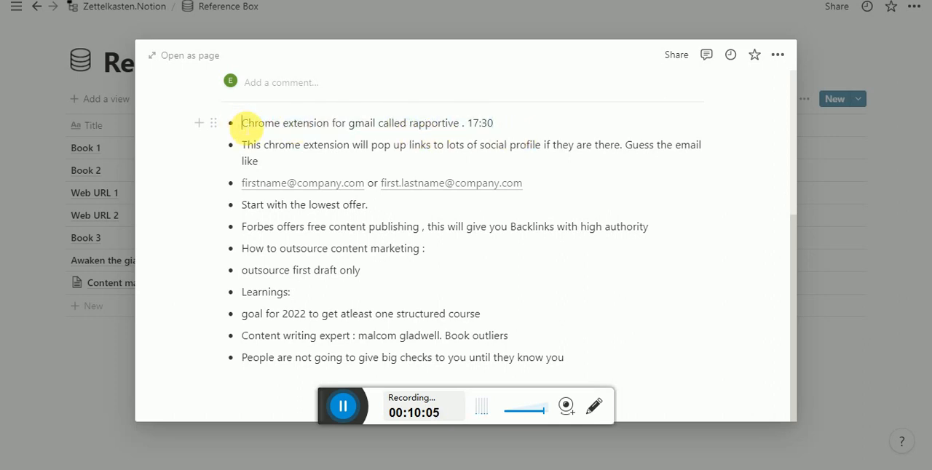
click(339, 420)
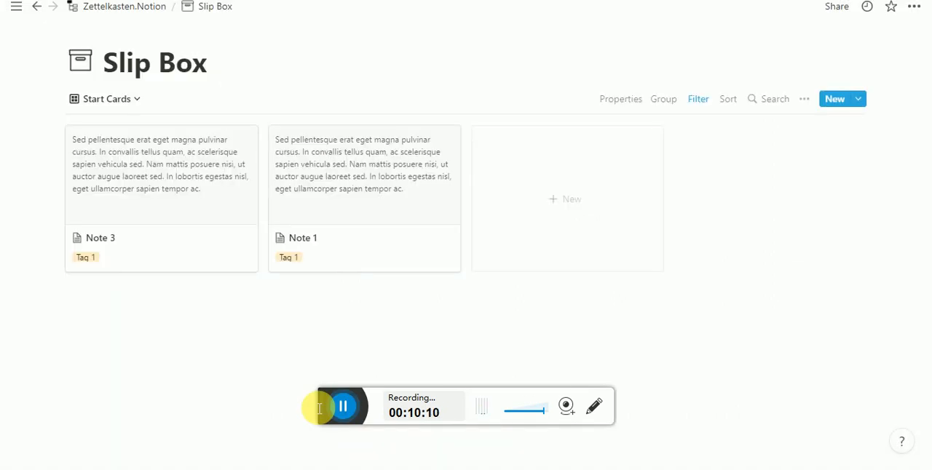
click(567, 237)
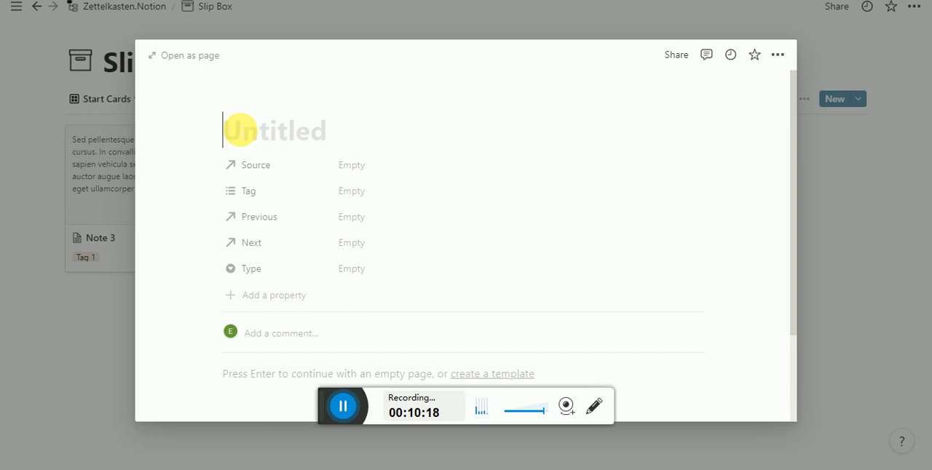
text(@)
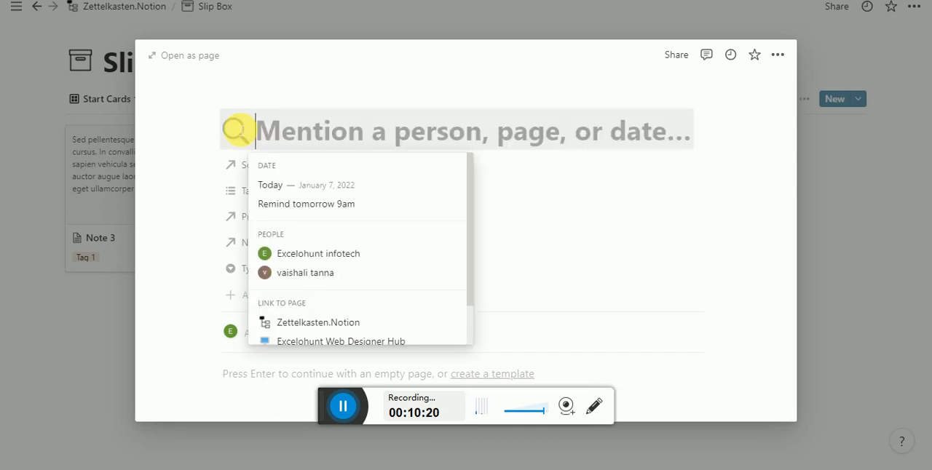
text(now)
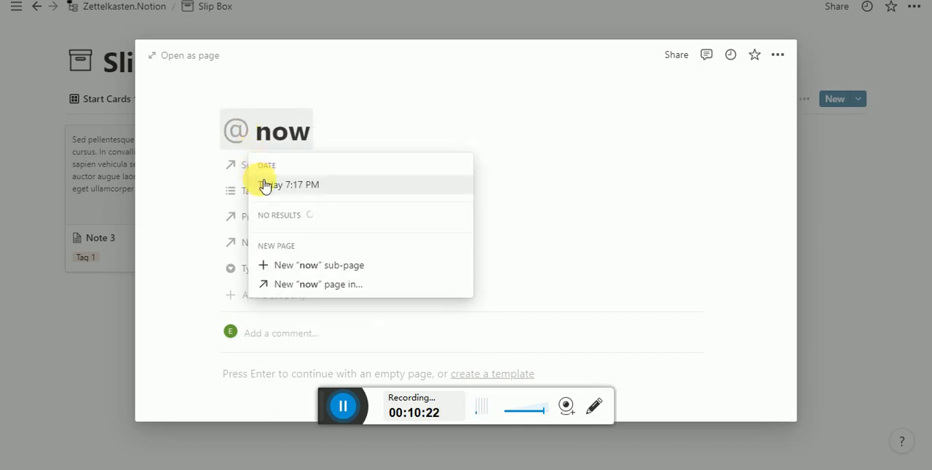
click(259, 183)
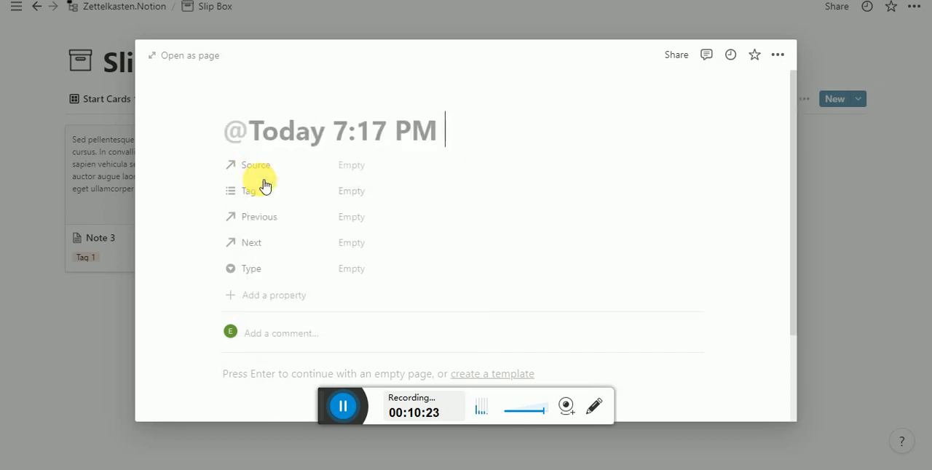
- Set the title's date mention to the Full date format with 12 hour time, and place the text cursor after it
click(328, 133)
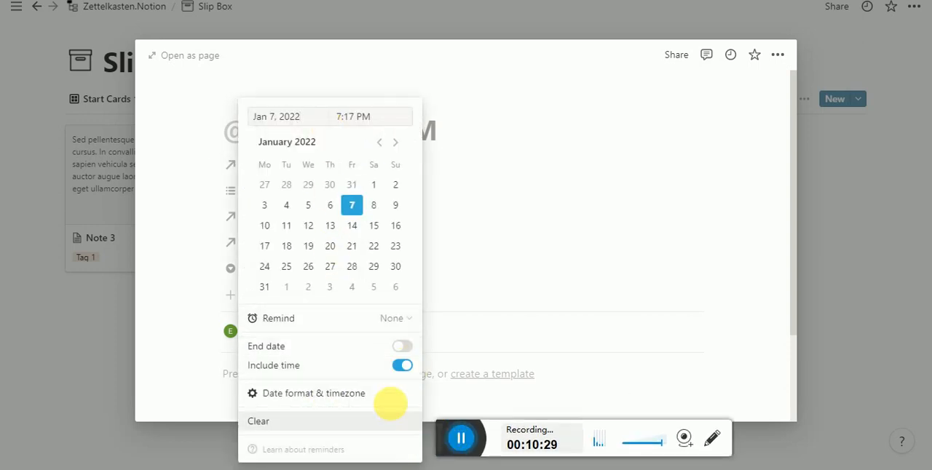
mouse_move(377, 401)
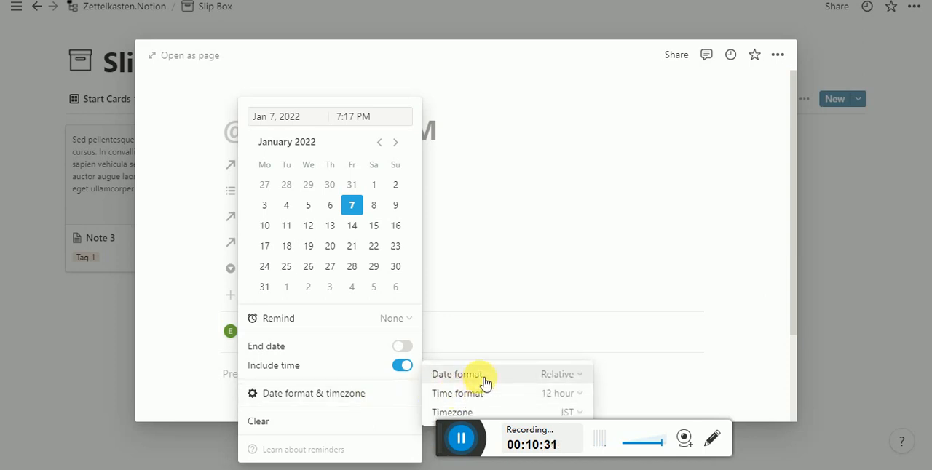
click(575, 377)
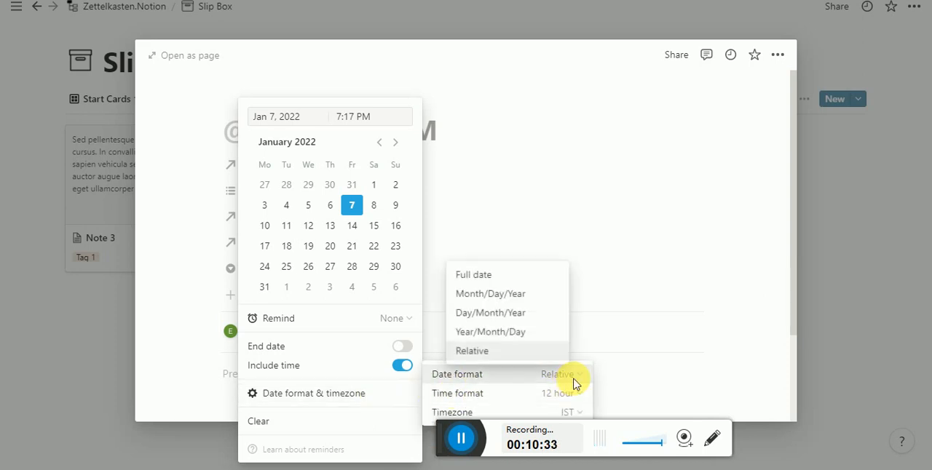
click(504, 276)
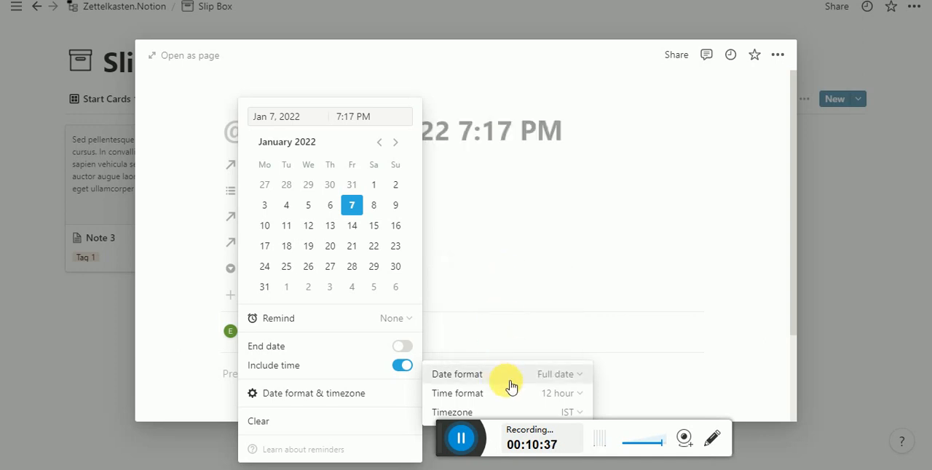
click(562, 400)
click(539, 420)
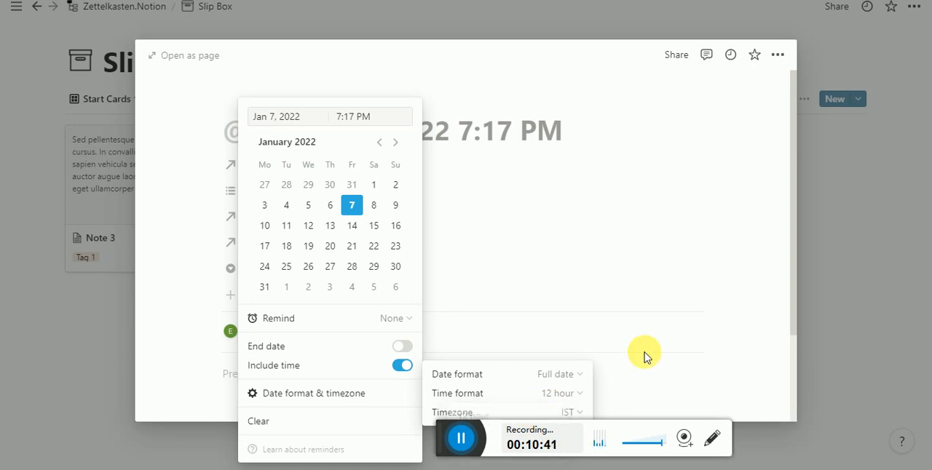
click(539, 206)
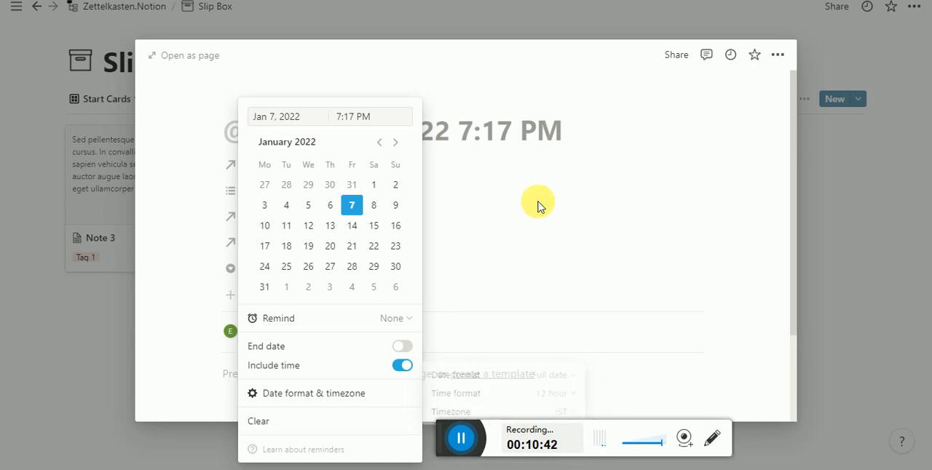
click(478, 309)
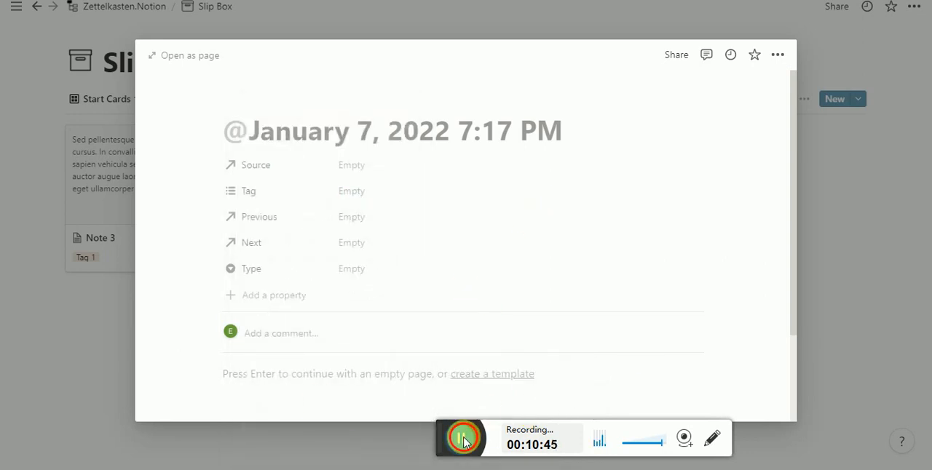
click(587, 138)
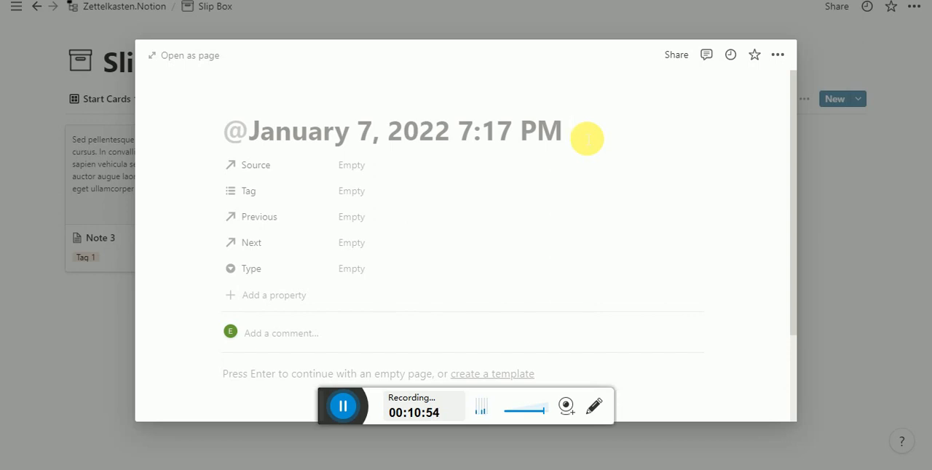
text(Prop)
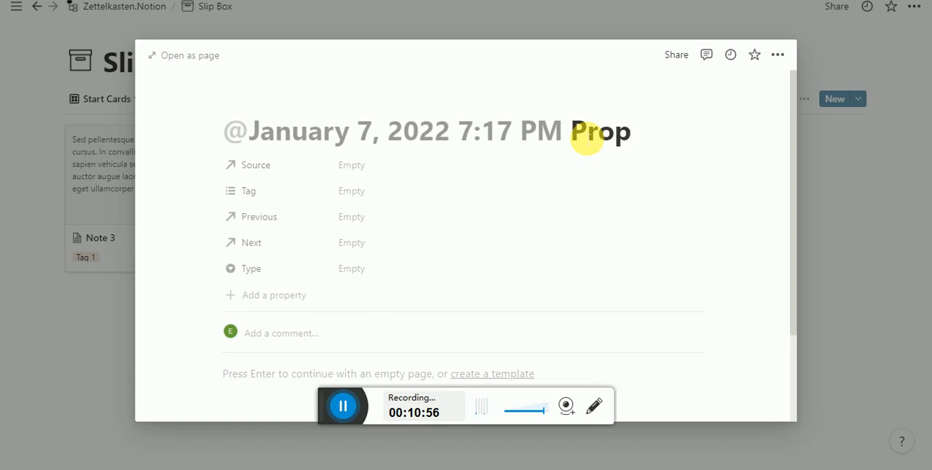
text(secting)
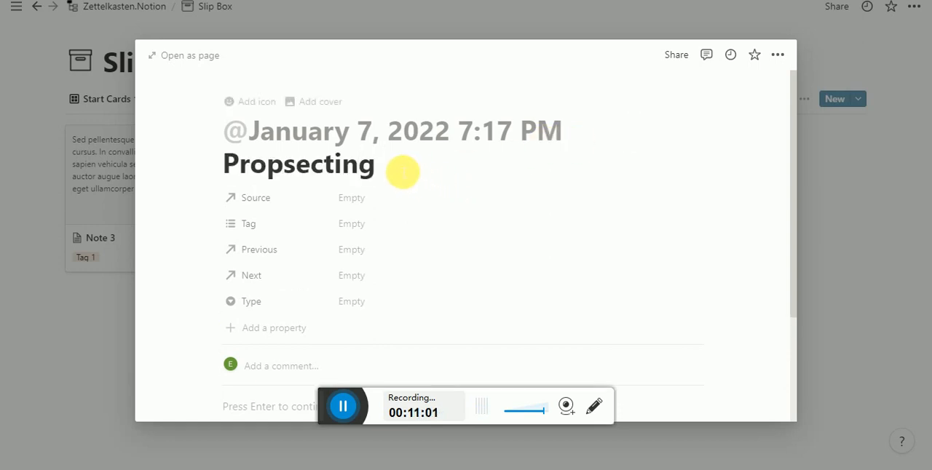
text( candi)
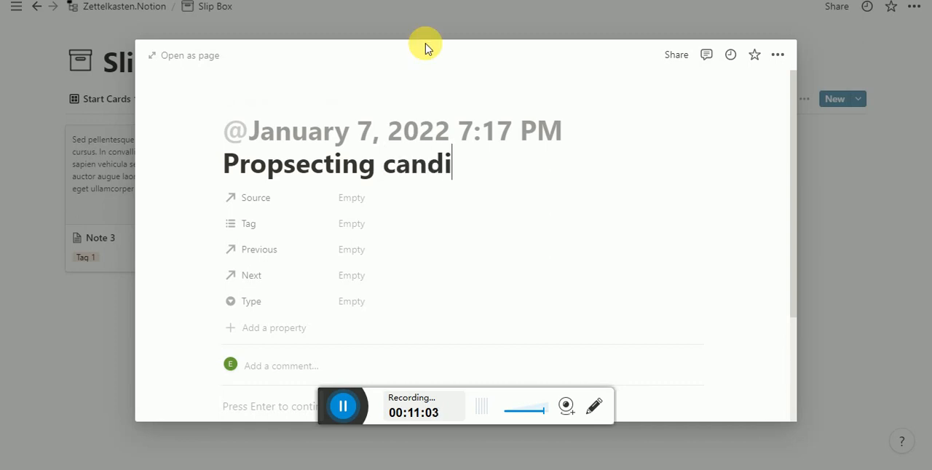
key(BackSpace)
key(BackSpace)
key(BackSpace)
key(BackSpace)
key(BackSpace)
key(BackSpace)
key(BackSpace)
key(BackSpace)
key(BackSpace)
key(BackSpace)
key(BackSpace)
key(BackSpace)
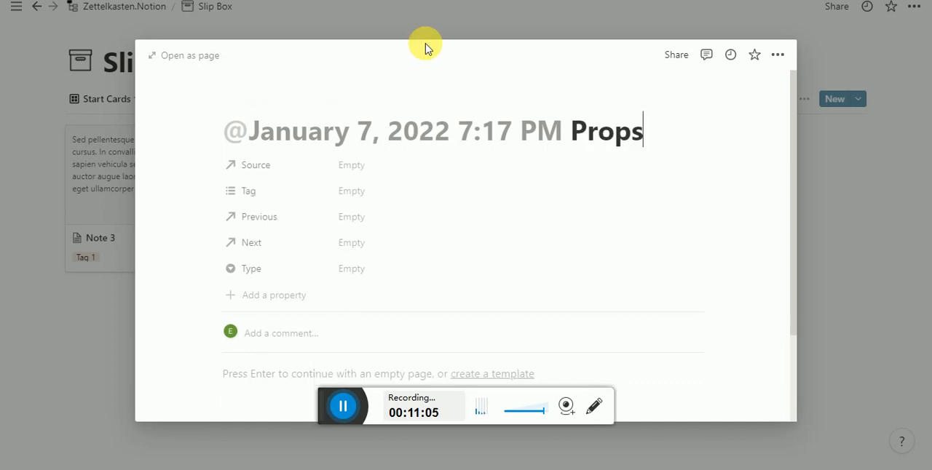
key(BackSpace)
key(BackSpace)
key(BackSpace)
key(BackSpace)
key(BackSpace)
text(Conn)
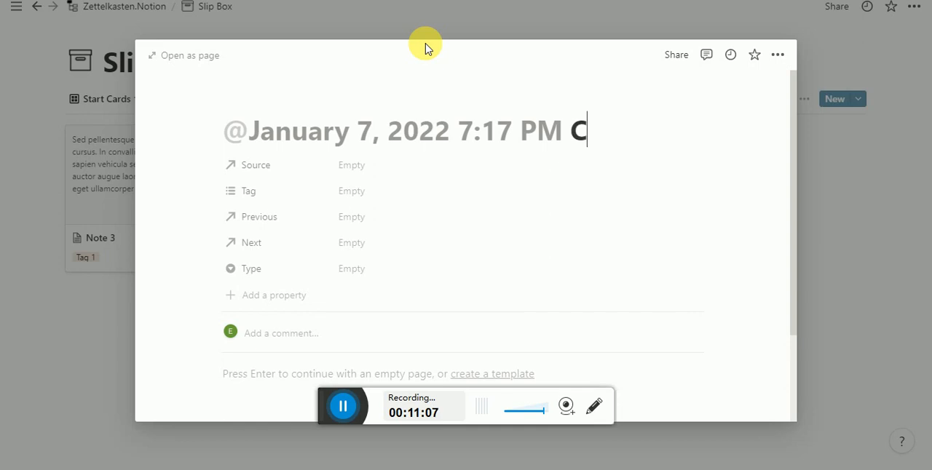
key(BackSpace)
key(BackSpace)
key(BackSpace)
key(BackSpace)
text(E)
key(BackSpace)
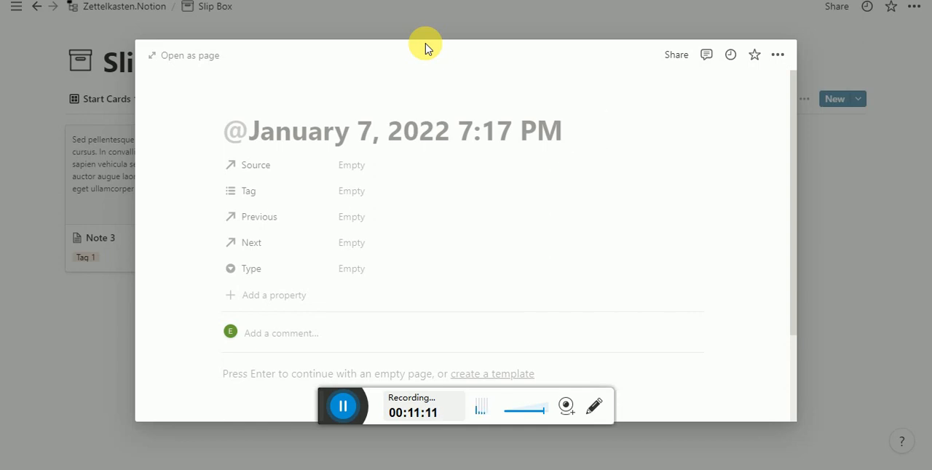
- Add "Finding people with email on social media" to the card title after the date and time
text(Finding peope)
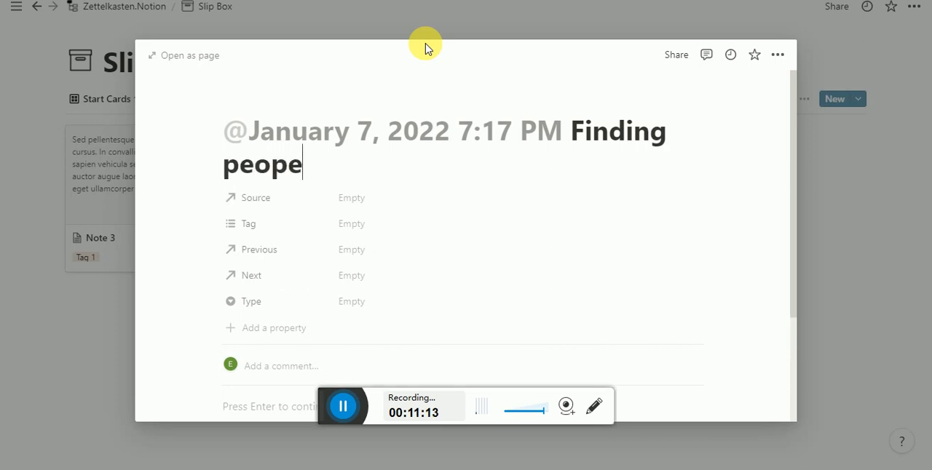
key(BackSpace)
text(le with e)
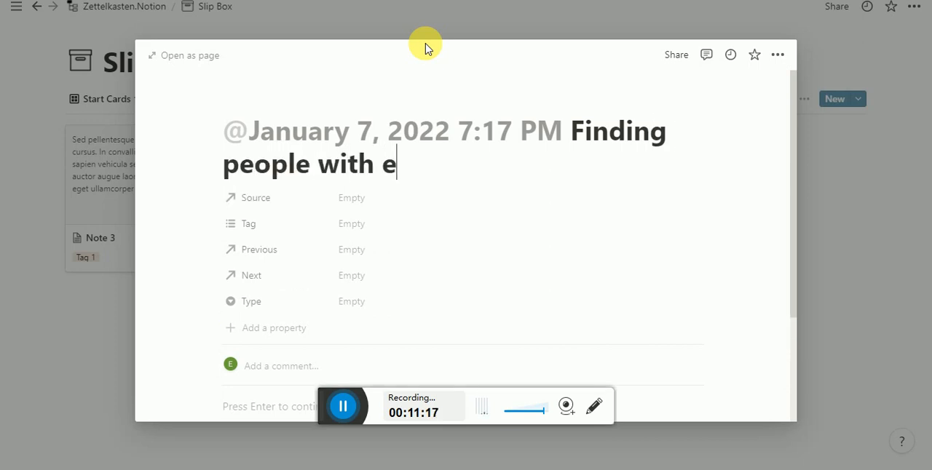
text(mail)
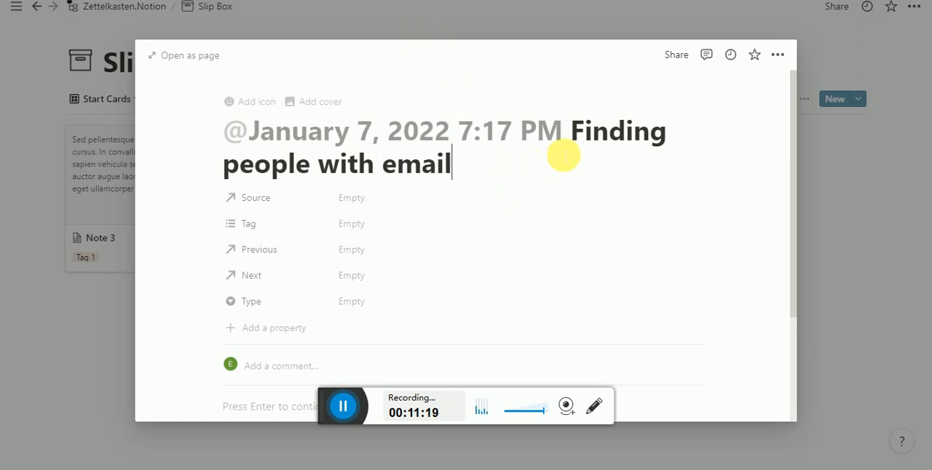
drag(576, 149, 579, 168)
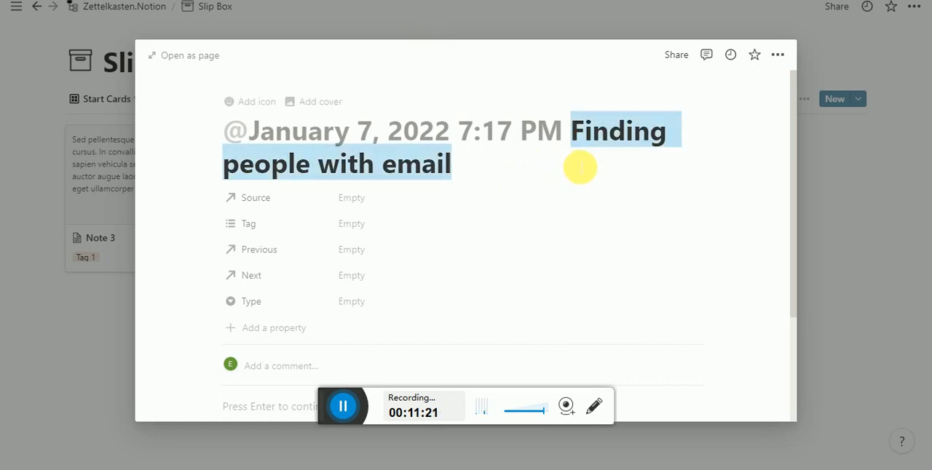
click(580, 168)
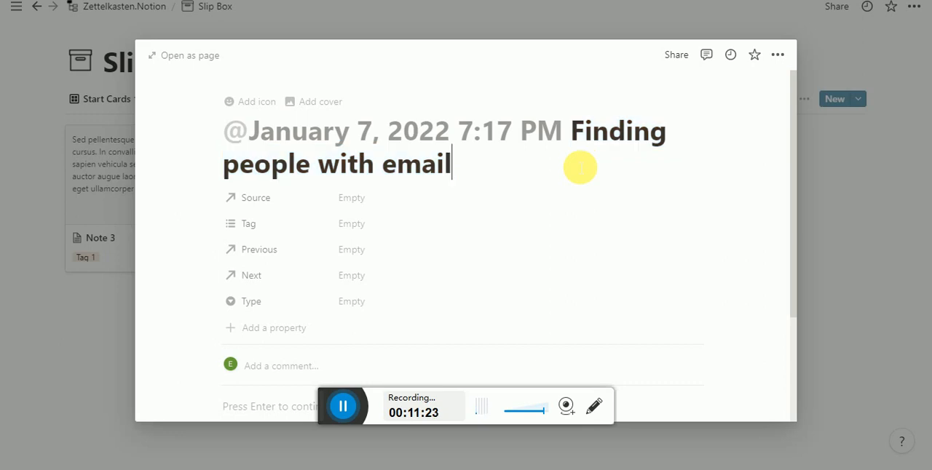
text(on socila)
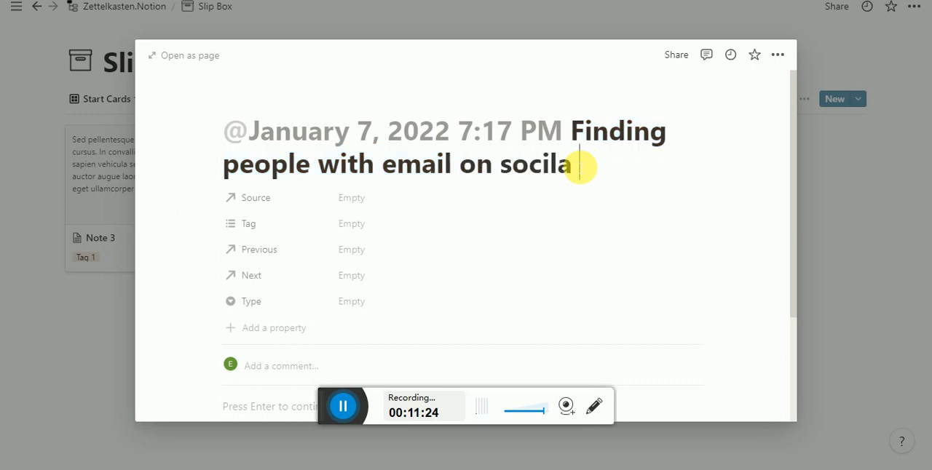
key(BackSpace)
key(BackSpace)
text(al media)
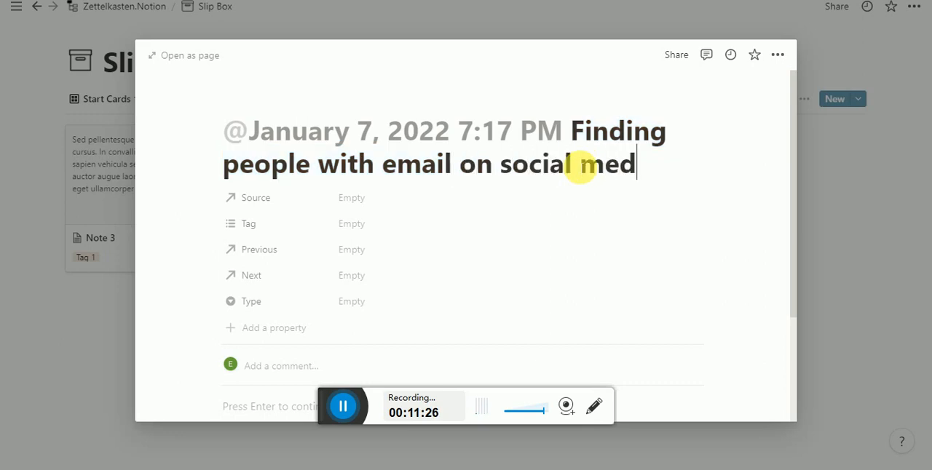
- Replace the word "Finding" in the card title with "Prospecting"
click(575, 144)
mouse_move(575, 145)
mouse_down()
mouse_move(665, 179)
mouse_move(583, 138)
mouse_up()
click(583, 140)
click(629, 158)
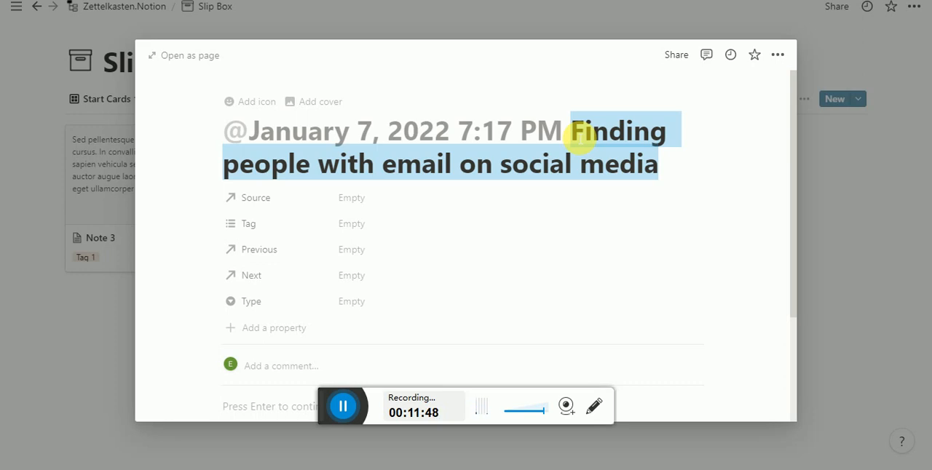
click(581, 140)
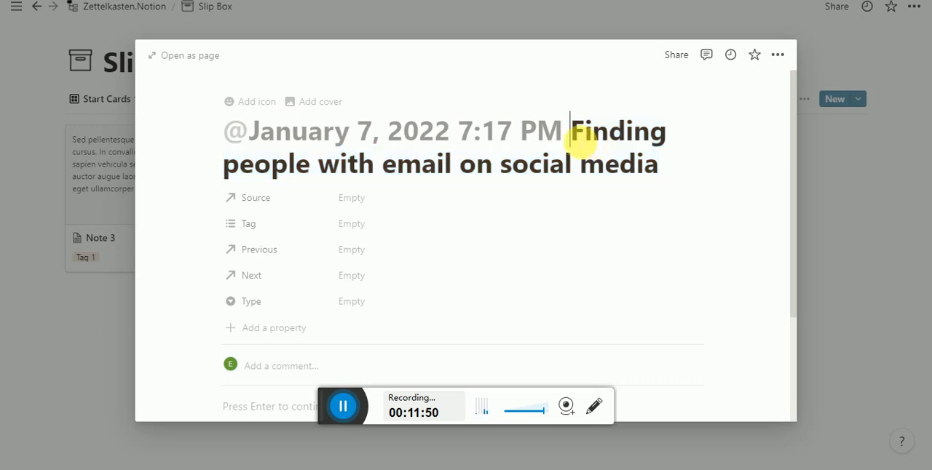
drag(589, 141, 670, 136)
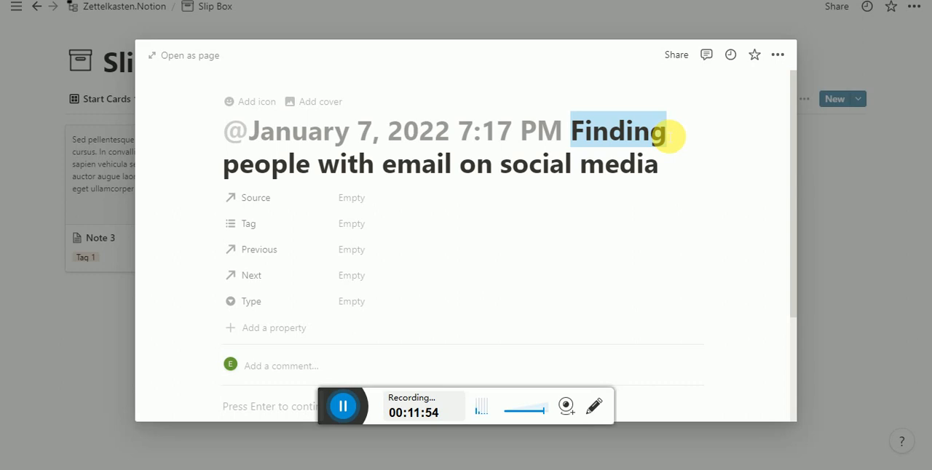
text(Prospec)
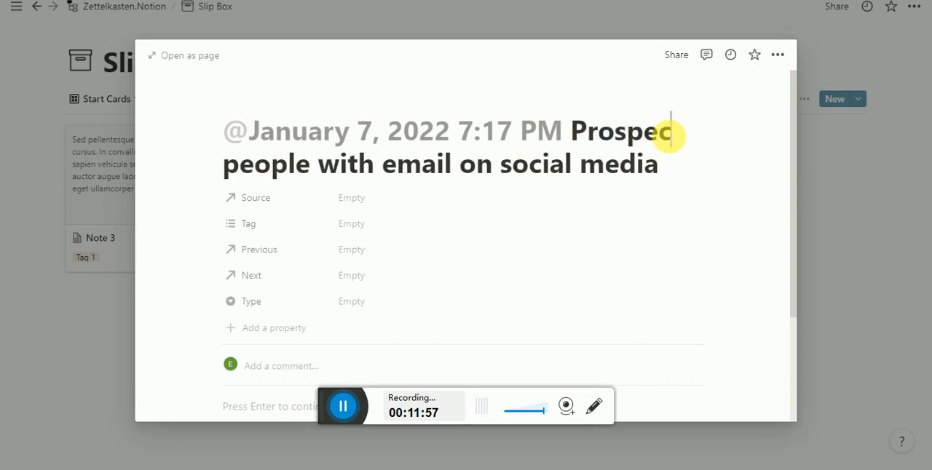
text(ting)
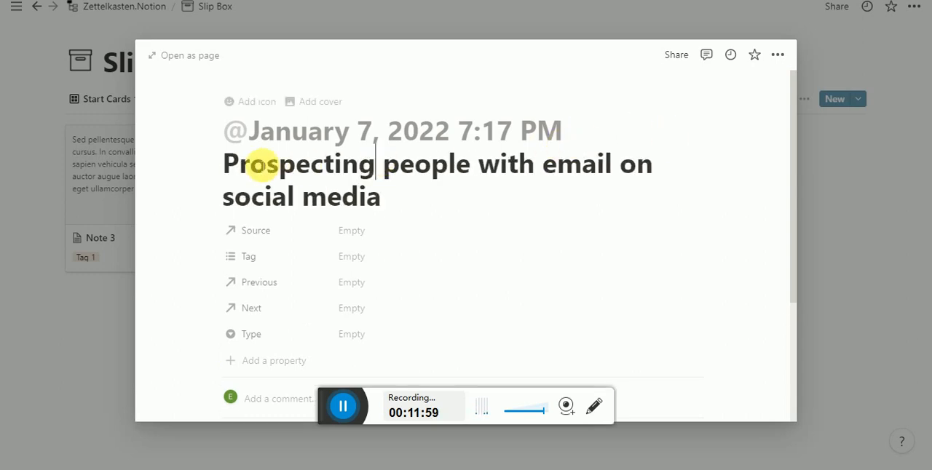
click(409, 204)
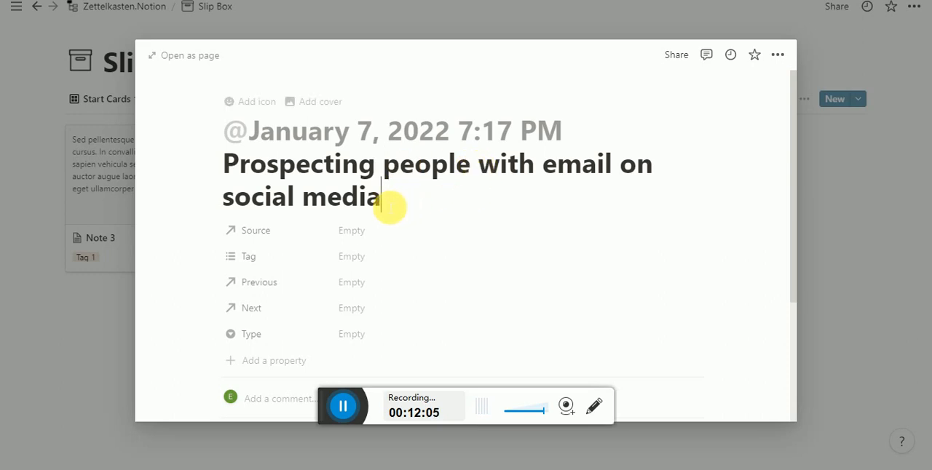
- Link the card's Source property to the "Content marketing consultant" podcast entry in the Reference Box
scroll(389, 208, down, 4)
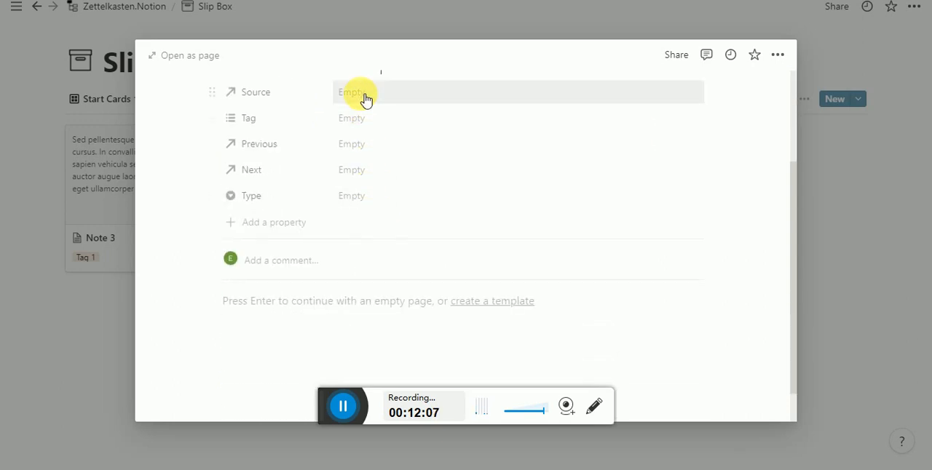
click(365, 99)
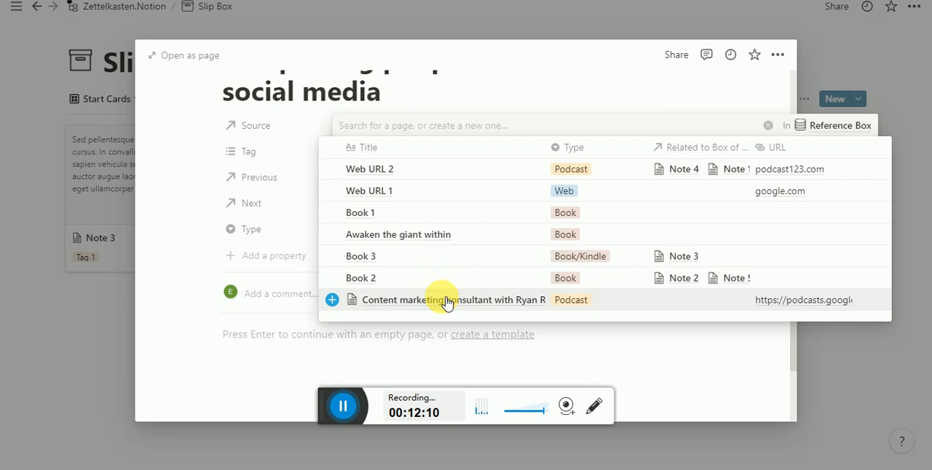
click(447, 301)
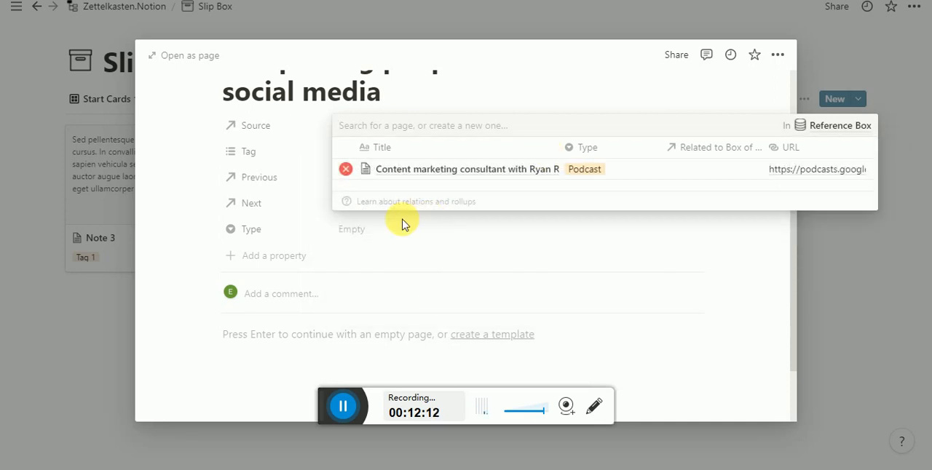
click(405, 225)
- Create a new tag named "prospecting" in the card's Tag property and assign it to the card
click(369, 156)
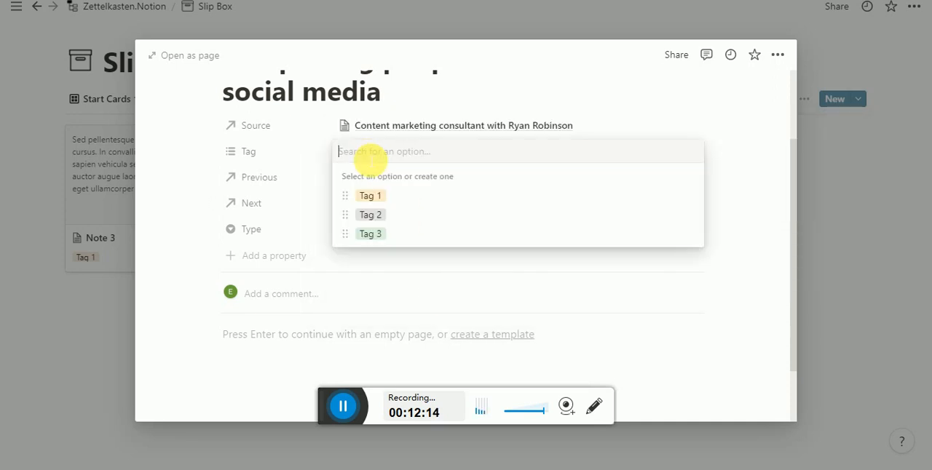
text(prosp)
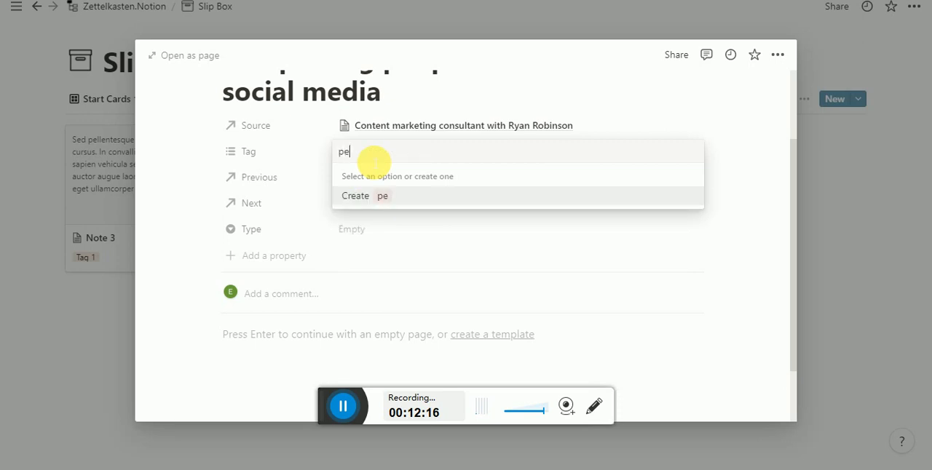
text(ecting)
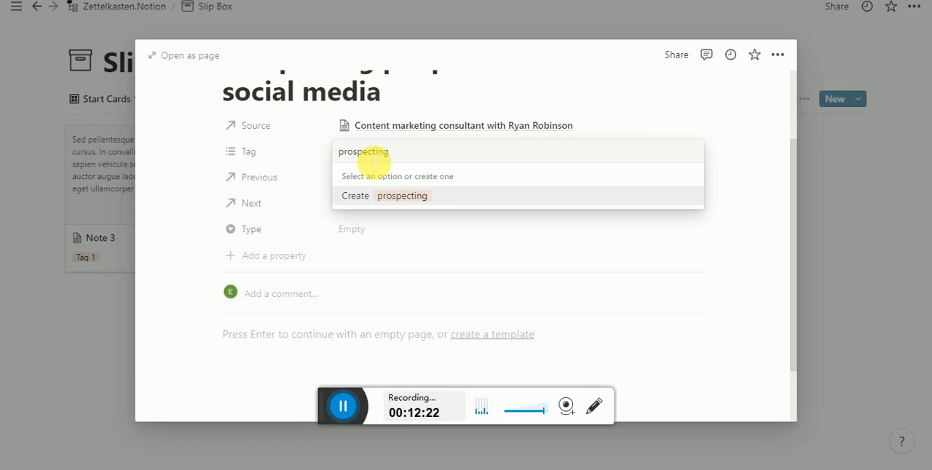
key(Return)
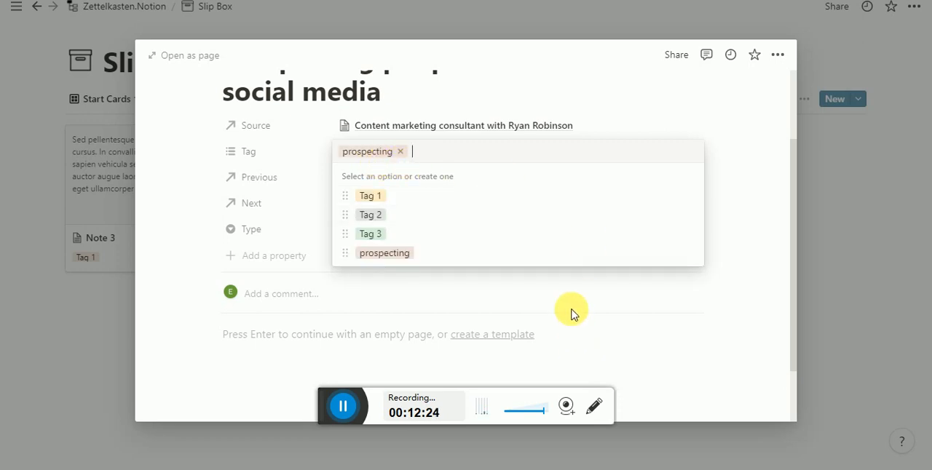
key(Escape)
- Remove the "prospecting" tag from the card and try entering a replacement tag beginning with "digital prosp"
click(405, 150)
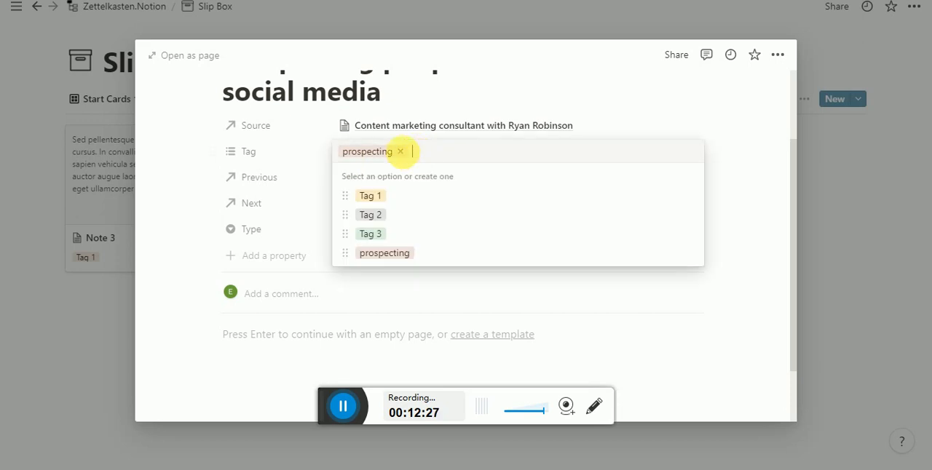
click(400, 152)
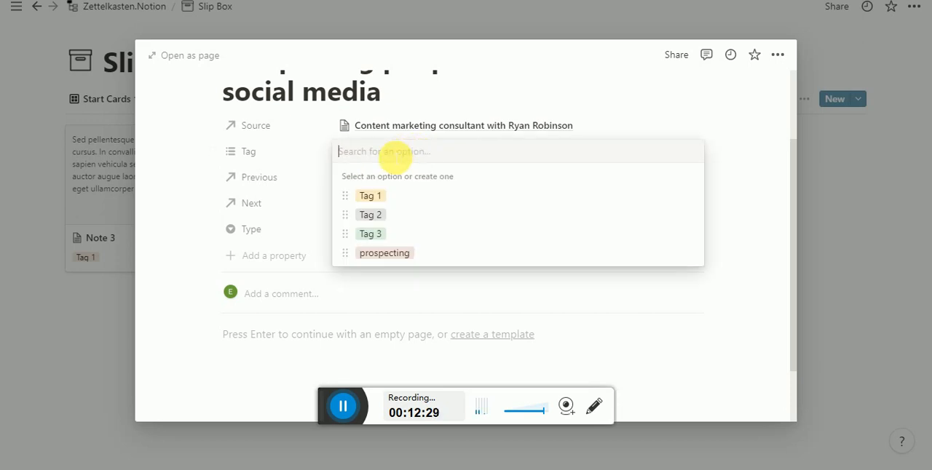
text(digital prosp)
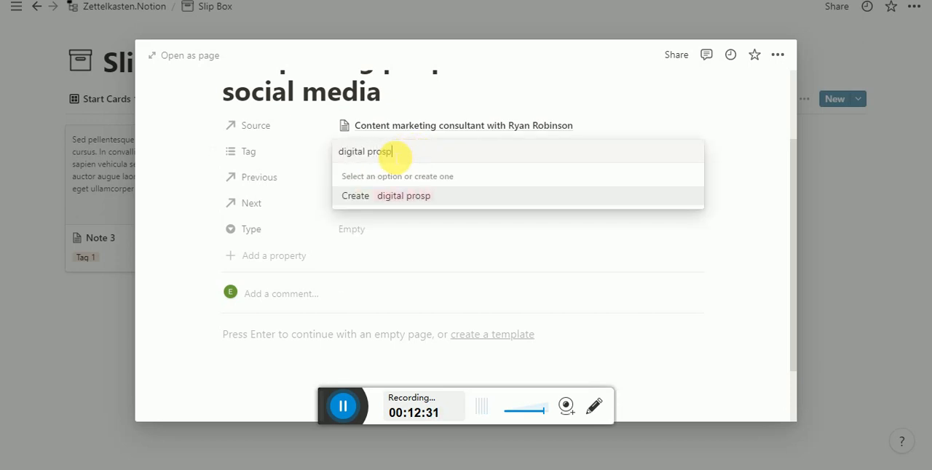
key(BackSpace)
key(BackSpace)
key(BackSpace)
key(BackSpace)
key(BackSpace)
key(BackSpace)
key(BackSpace)
key(BackSpace)
key(BackSpace)
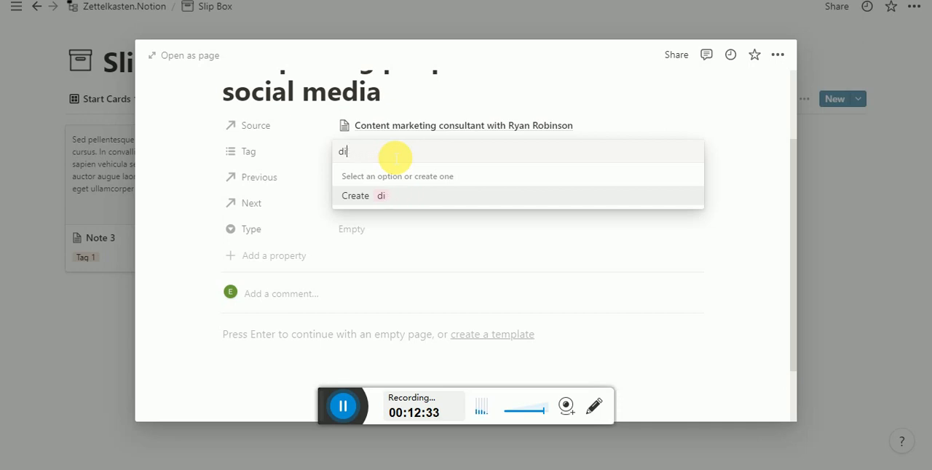
- Assign the existing "prospecting" tag to the card and set its Type property to Start
text(prosp)
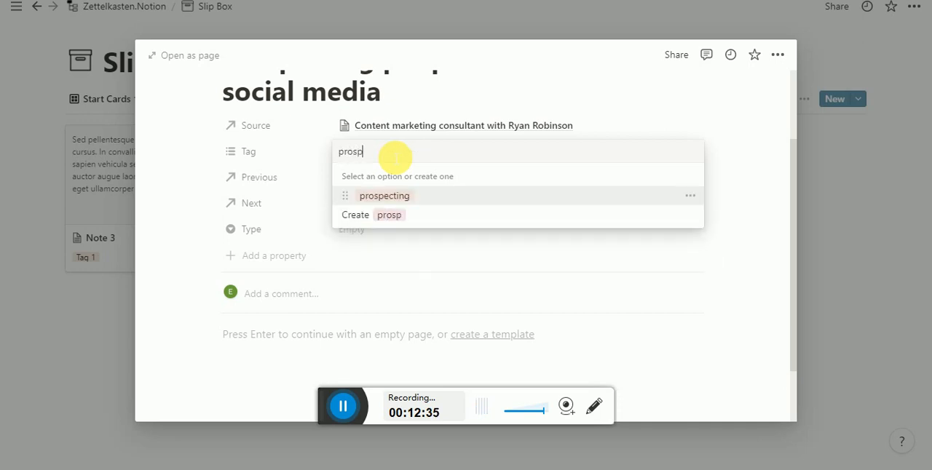
text(specting)
click(393, 198)
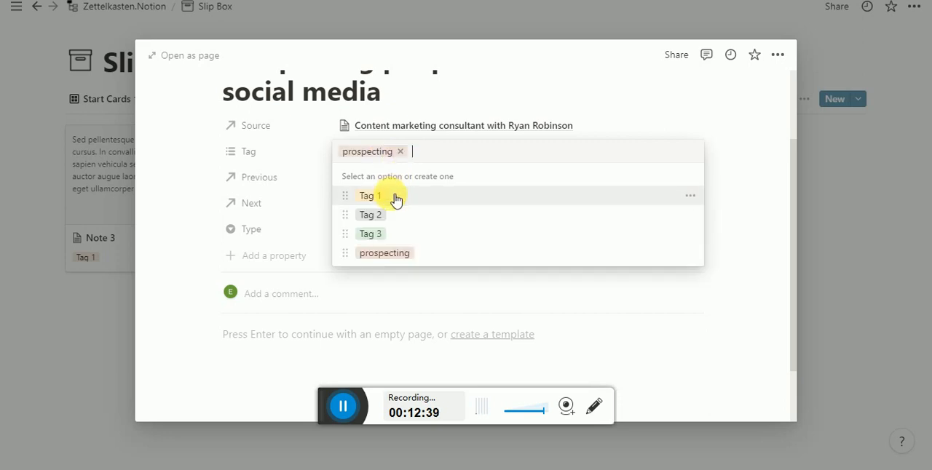
click(546, 283)
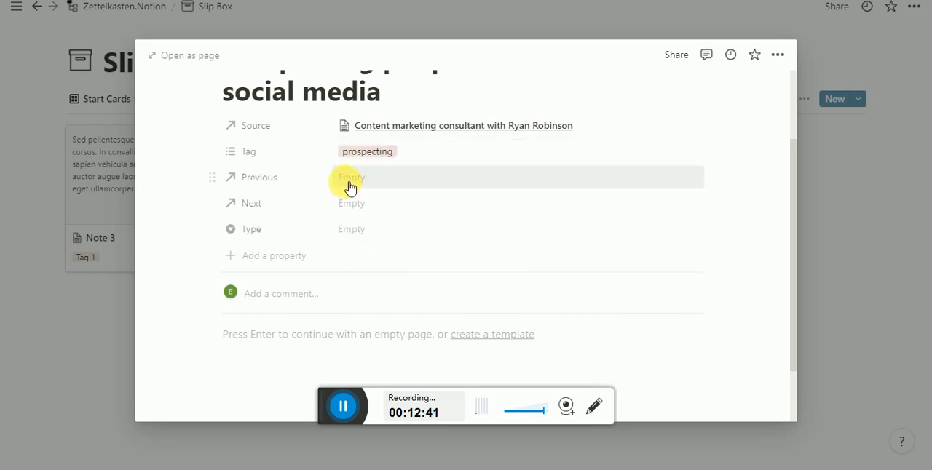
click(356, 234)
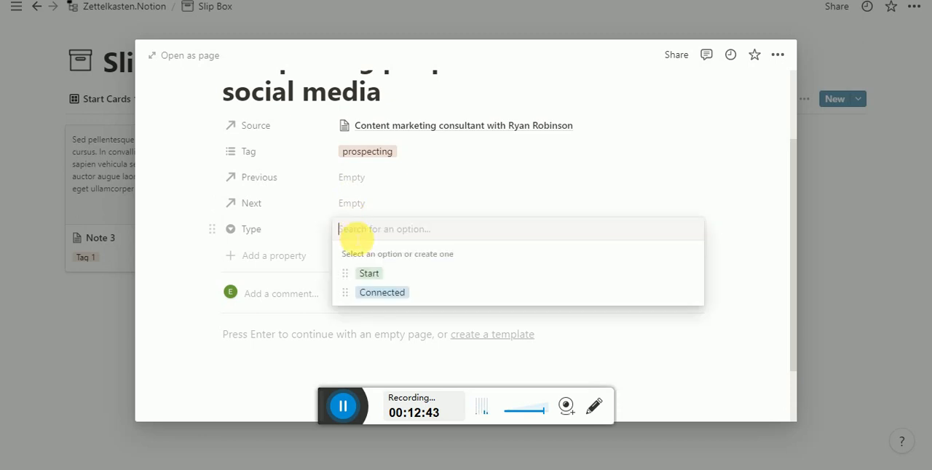
click(359, 269)
- Write "Why am i interested in this idea?" as the first line of the card's body
click(328, 334)
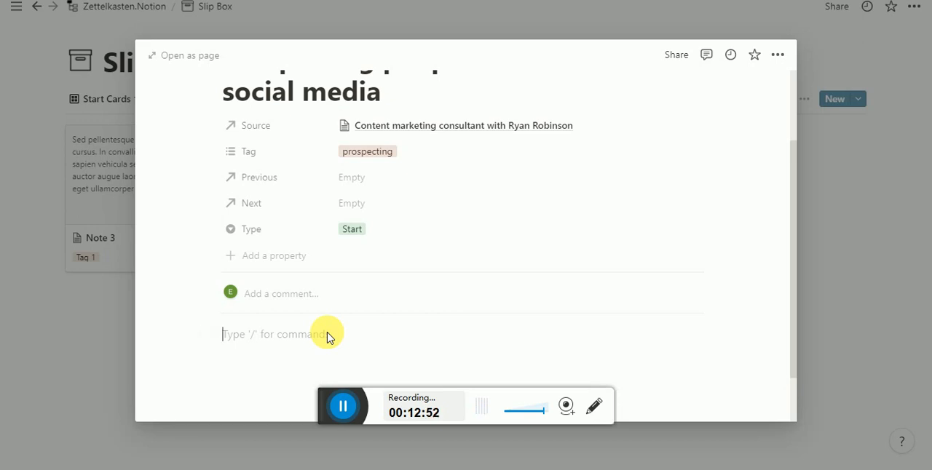
text(Why am i mention)
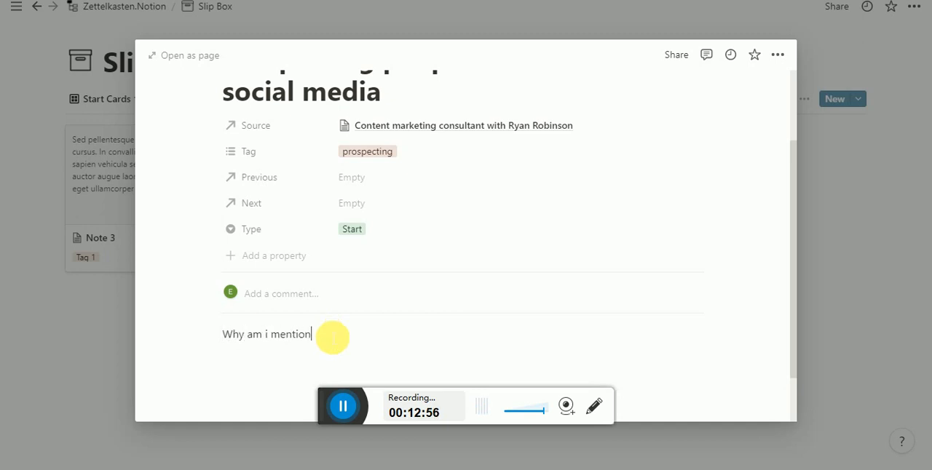
key(BackSpace)
key(BackSpace)
key(BackSpace)
key(BackSpace)
key(BackSpace)
key(BackSpace)
key(BackSpace)
text(interested)
key(BackSpace)
key(BackSpace)
text(ed in t)
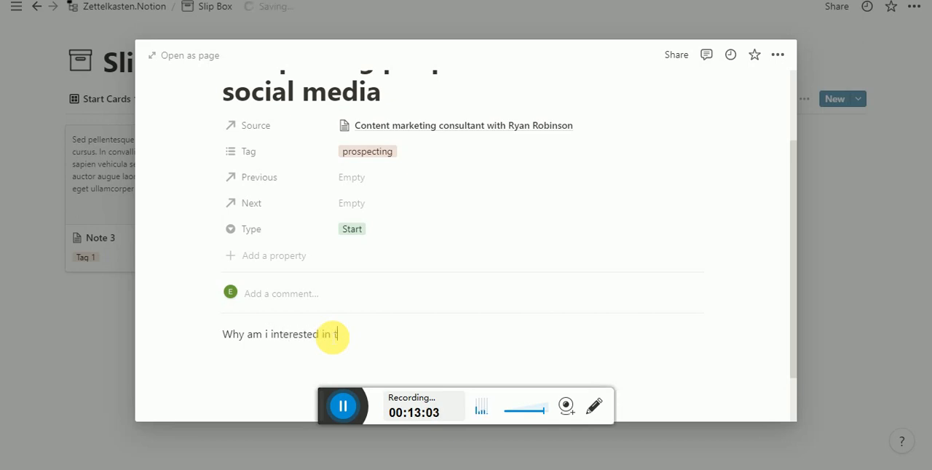
text(his idea)
text(s)
key(BackSpace)
- Make the question "Why am i interested in this idea?" bold and start a new line with a blank line between
key(ctrl+shift+Left)
key(ctrl+shift+Left)
key(ctrl+shift+Left)
key(ctrl+shift+Left)
key(ctrl+shift+Left)
key(ctrl+shift+Left)
key(ctrl+shift+Left)
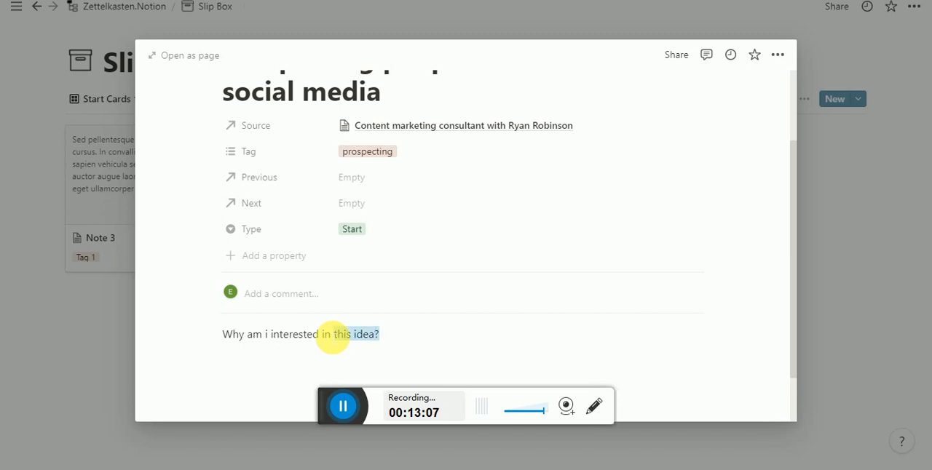
key(ctrl+b)
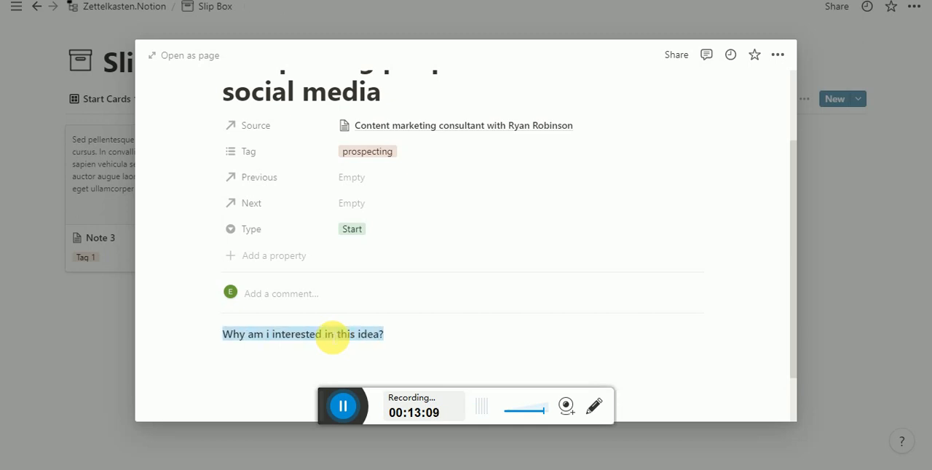
key(Right)
key(Return)
key(Return)
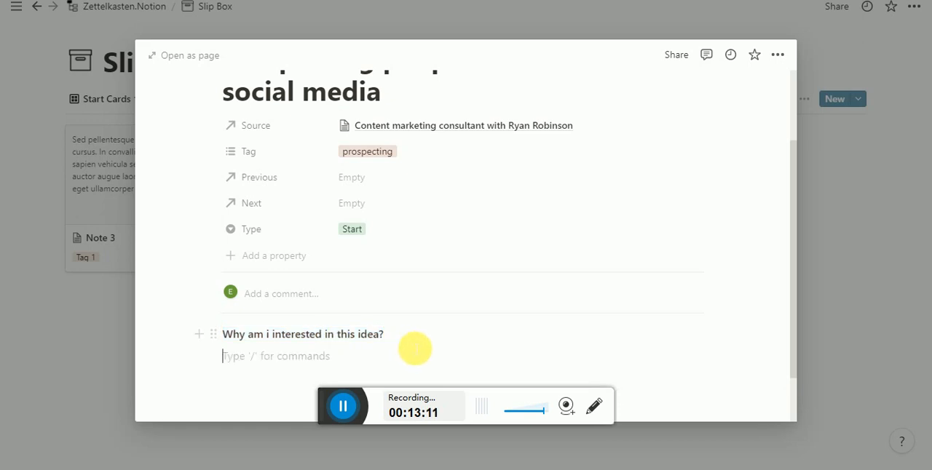
scroll(401, 343, down, 2)
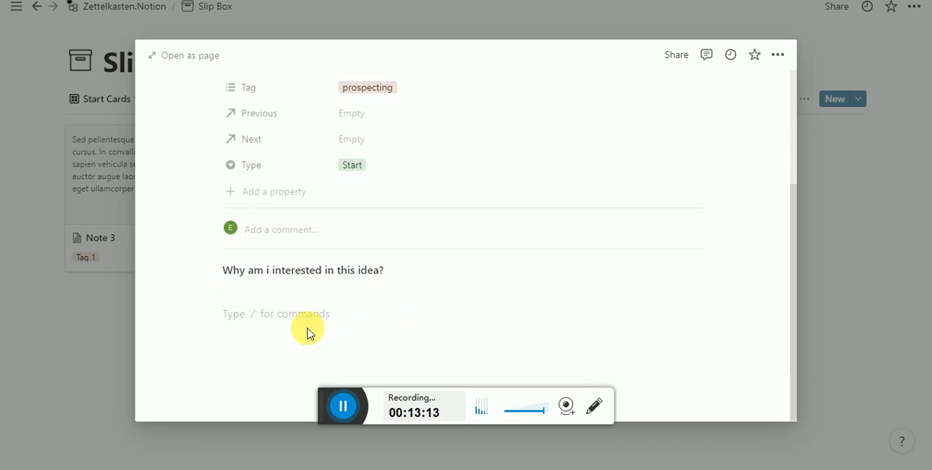
text(Why)
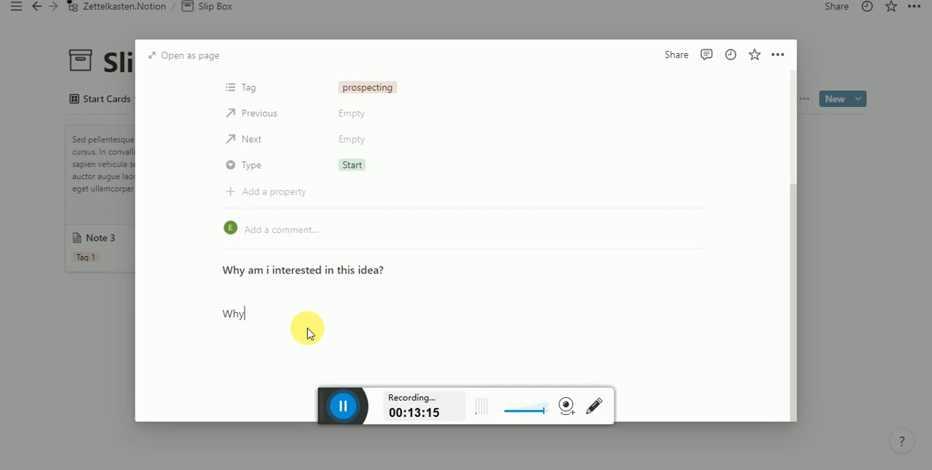
key(BackSpace)
key(BackSpace)
key(BackSpace)
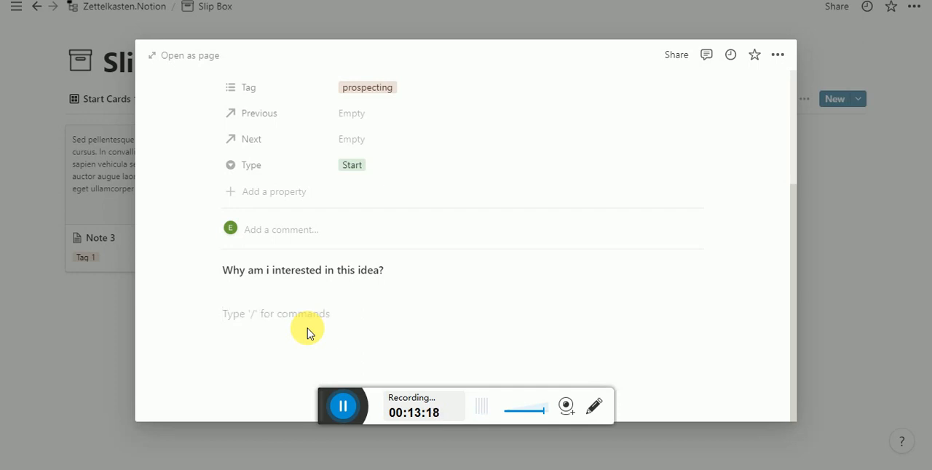
- Add the question "Whats the idea?" as the second prompt in the card body and start a new line
text(Wha)
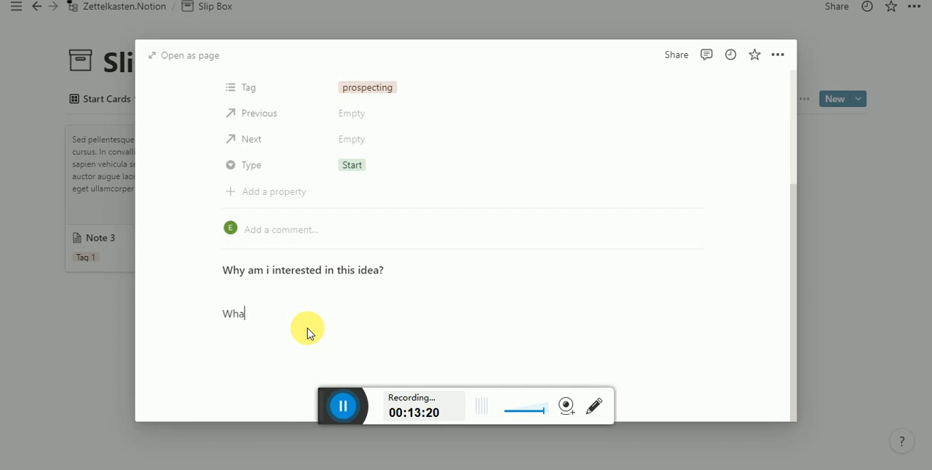
text(t st sh)
key(BackSpace)
key(BackSpace)
text(the ide)
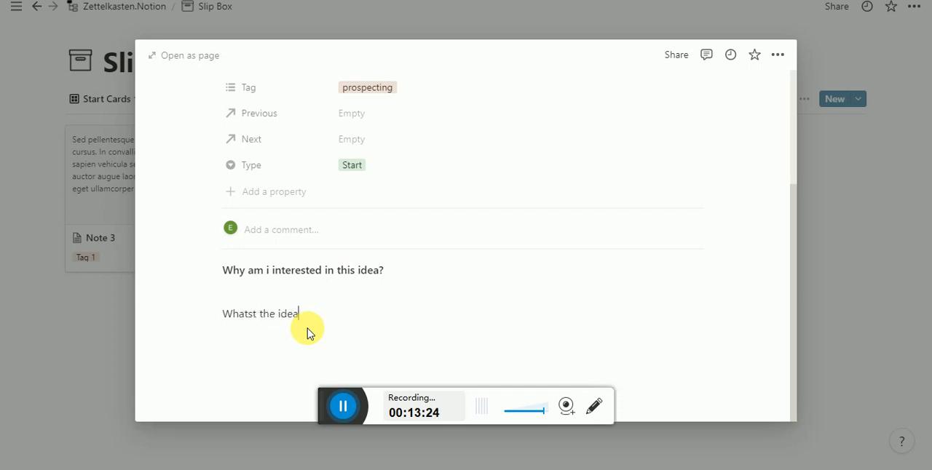
text(a)
key(BackSpace)
key(BackSpace)
key(BackSpace)
key(BackSpace)
key(BackSpace)
key(BackSpace)
key(BackSpace)
key(BackSpace)
key(BackSpace)
key(BackSpace)
text(the)
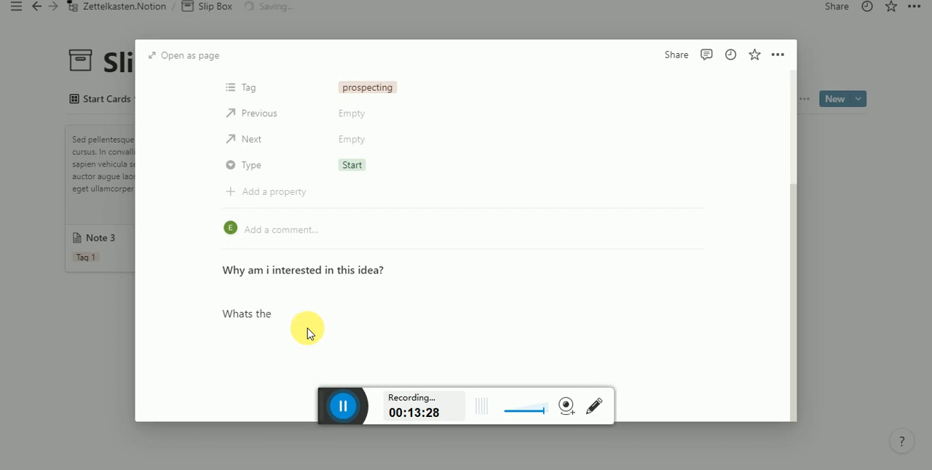
key(BackSpace)
key(BackSpace)
text(idea?)
key(Return)
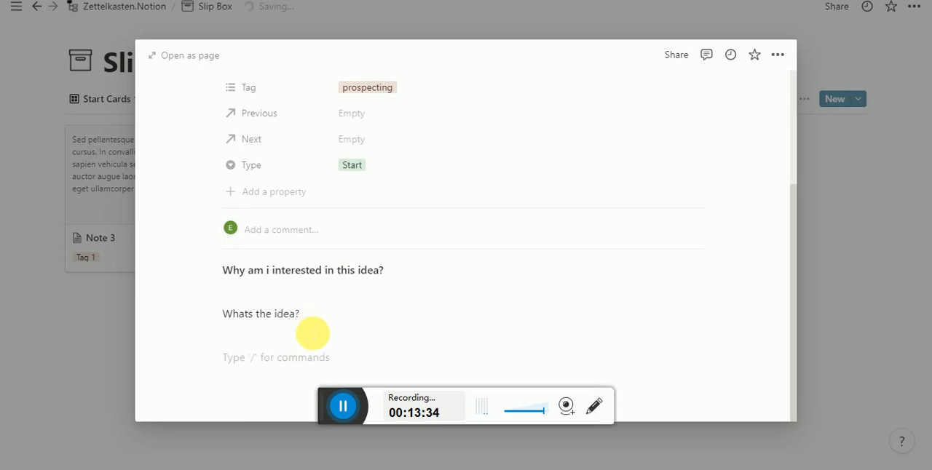
text(Wh)
key(BackSpace)
key(BackSpace)
click(308, 335)
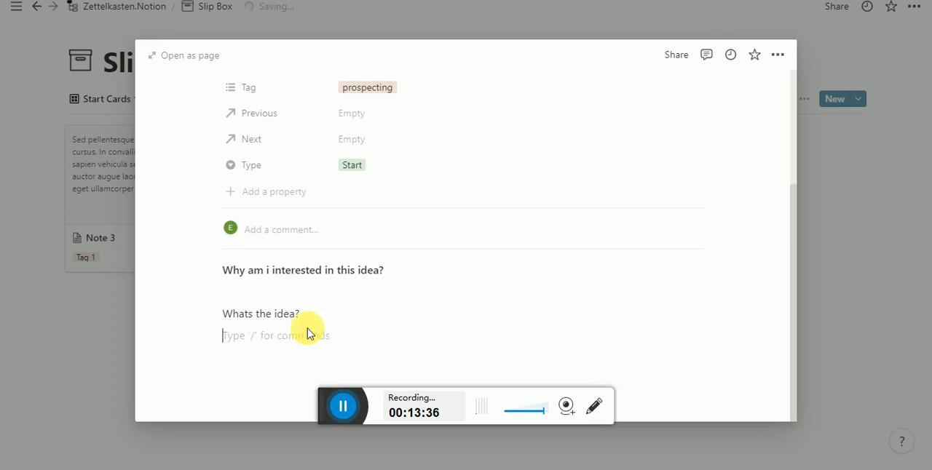
- Leave a blank line under "Whats the idea?" and add the question "Where to go from here?" as the third prompt
key(Return)
text(Where c)
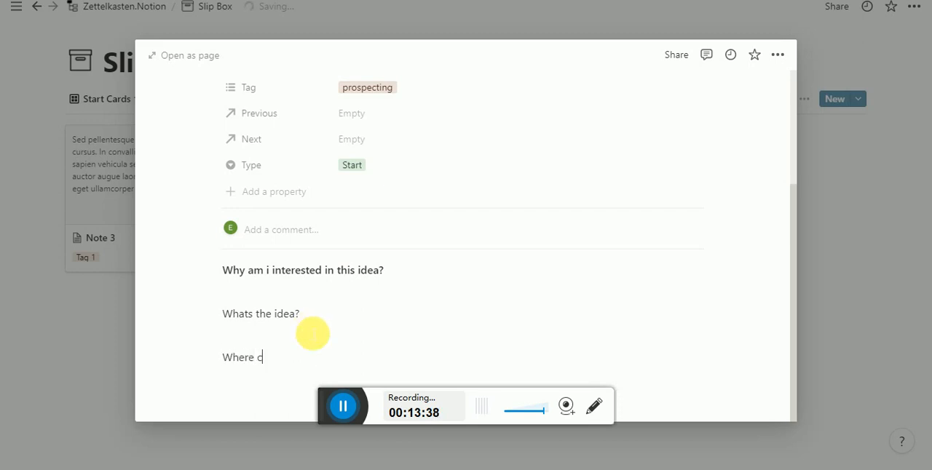
text(an i look)
key(BackSpace)
key(BackSpace)
key(BackSpace)
key(BackSpace)
key(BackSpace)
key(BackSpace)
key(BackSpace)
key(BackSpace)
key(BackSpace)
key(BackSpace)
key(BackSpace)
key(BackSpace)
key(BackSpace)
key(BackSpace)
key(BackSpace)
text(H)
key(BackSpace)
text(Where to go from here?)
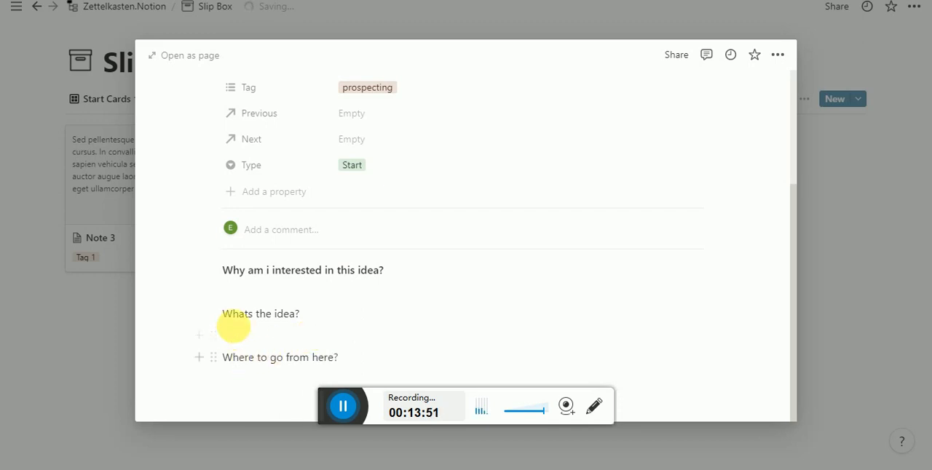
- Make the question "Whats the idea?" bold and place the text cursor on the blank line above it
drag(225, 358, 354, 372)
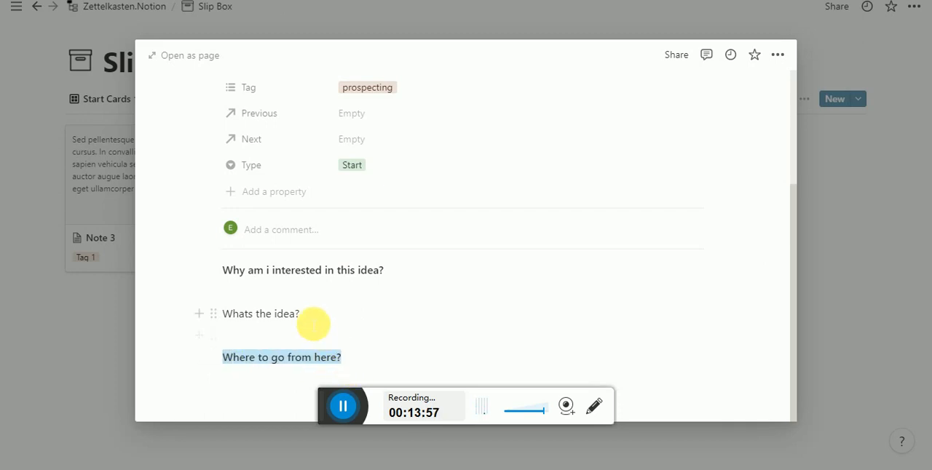
drag(310, 317, 215, 316)
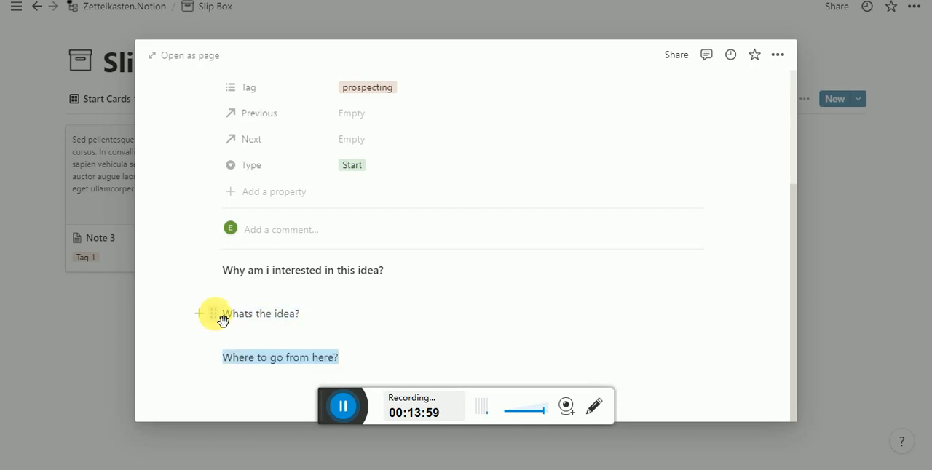
drag(223, 315, 303, 320)
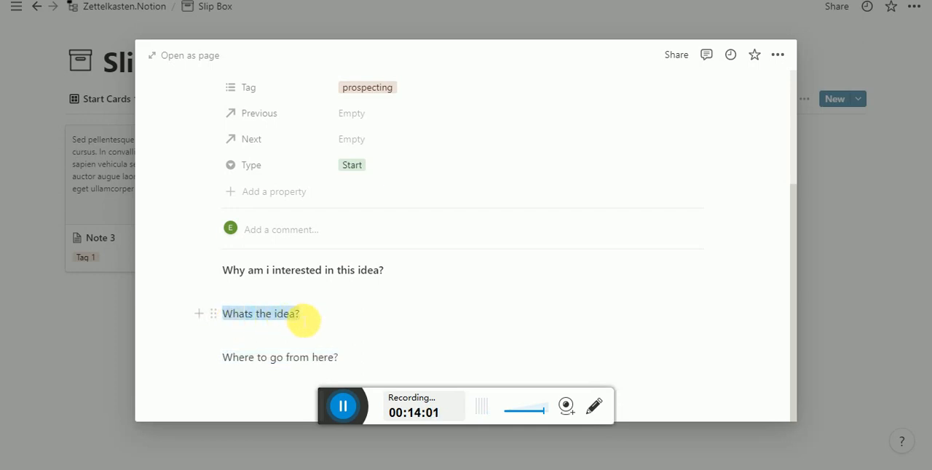
key(ctrl+b)
click(319, 299)
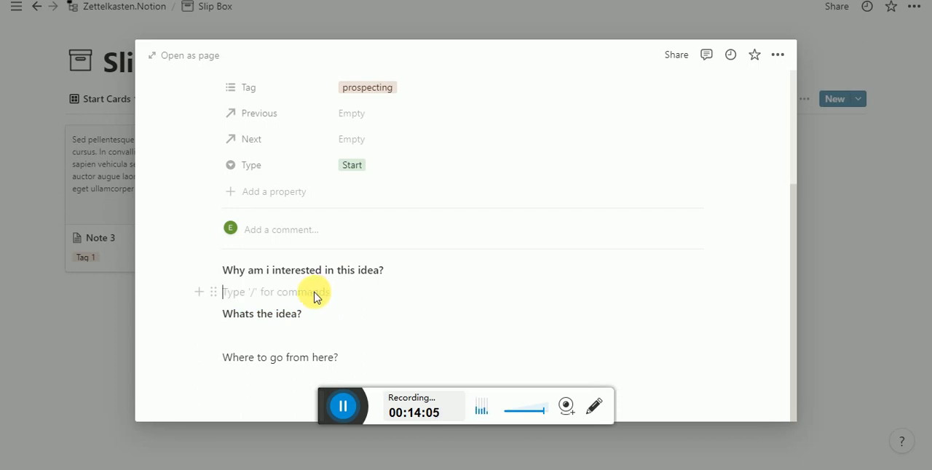
- Make the question "Where to go from here?" bold and place the text cursor on the blank line under the first question
drag(337, 358, 231, 357)
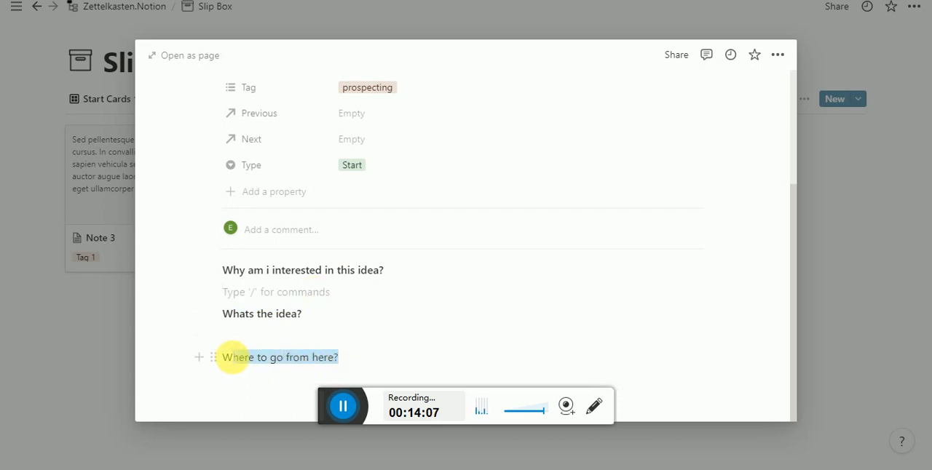
key(ctrl+b)
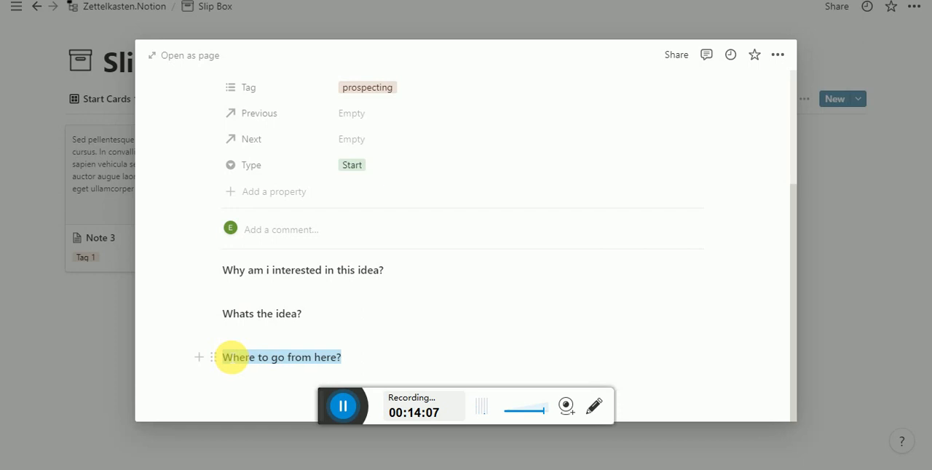
click(270, 292)
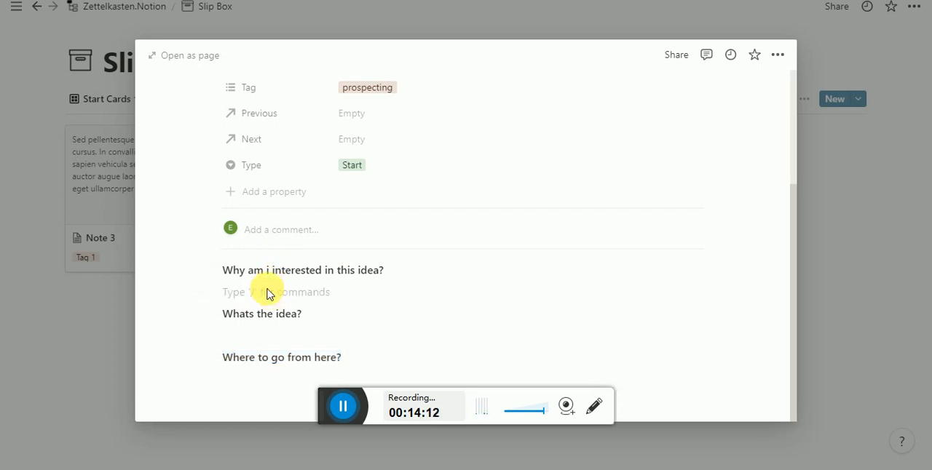
- Answer the first question with a paragraph starting "While working on digital sales" about guessing emails of people with authority and checking them through this extension
text(Th)
key(BackSpace)
key(BackSpace)
text(WHilw)
key(BackSpace)
key(BackSpace)
key(BackSpace)
key(BackSpace)
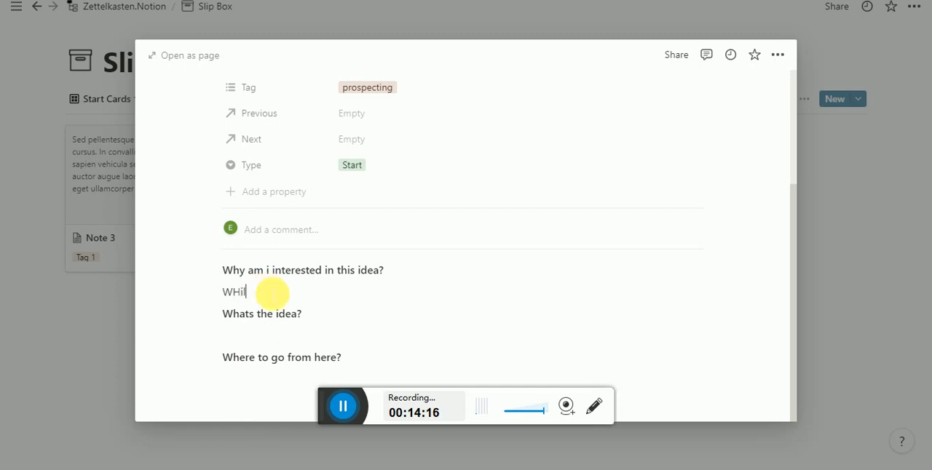
text(hile)
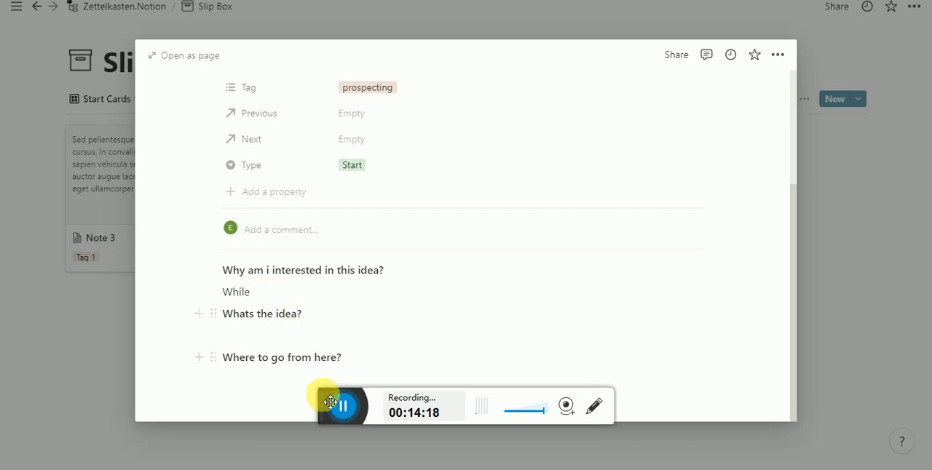
text(working on digital sales, you sometime needs to find people with authority in an organization. These people are difficult to reach or might be one or other way hidden. So we can guess emails of people and through this extension find if they actually exist on a certain email address.)
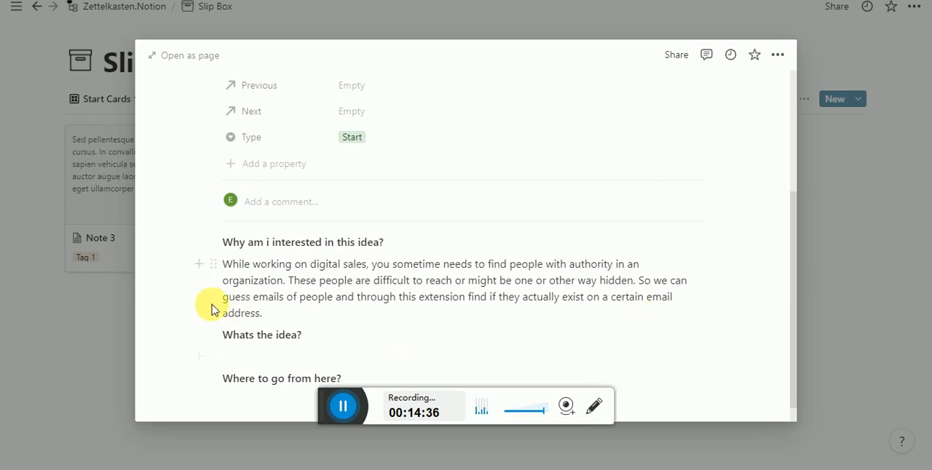
- Insert "in an organization" after "guess emails of people" in the first answer
drag(230, 300, 335, 298)
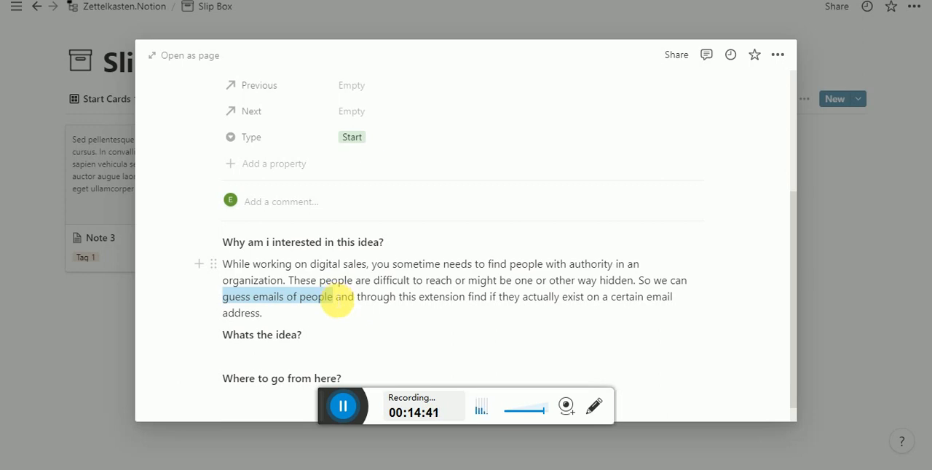
click(335, 299)
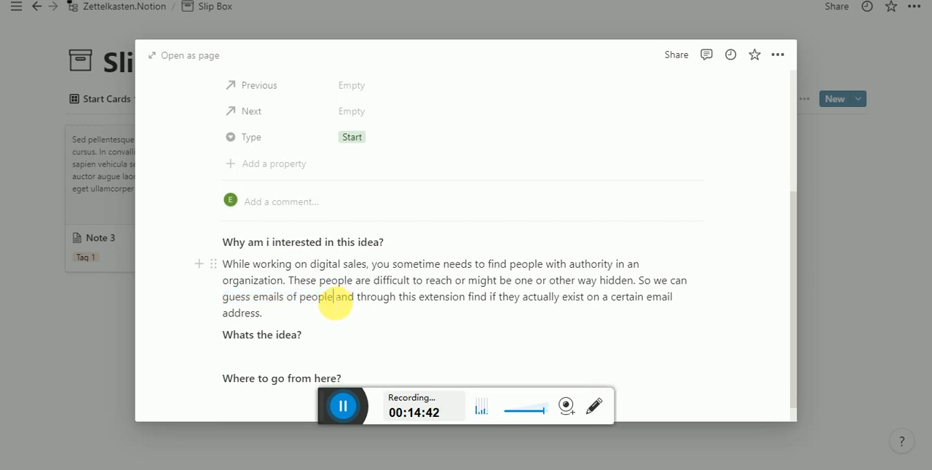
mouse_move(335, 301)
mouse_down()
mouse_move(196, 273)
mouse_move(229, 303)
mouse_move(333, 301)
mouse_up()
double_click(228, 303)
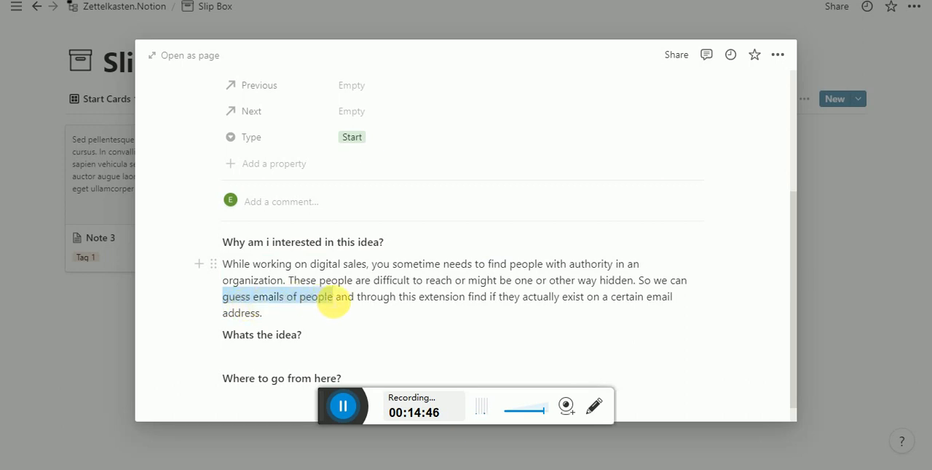
click(334, 300)
text(in an or)
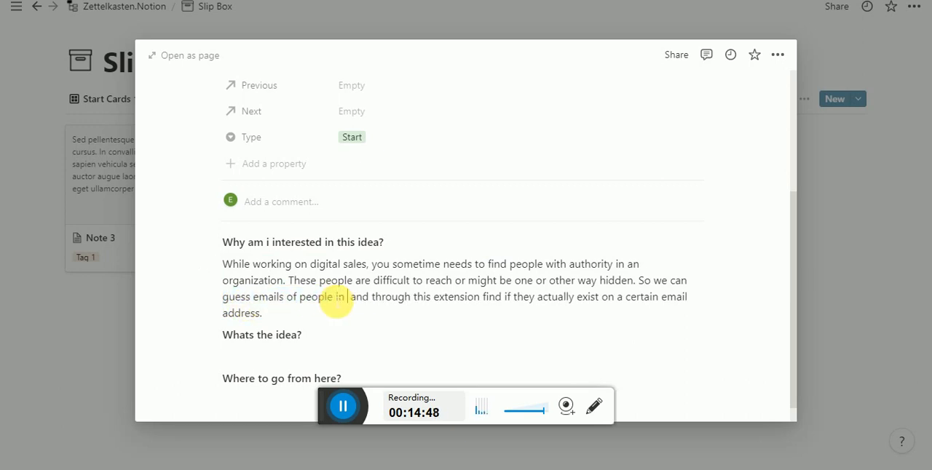
text(ganix)
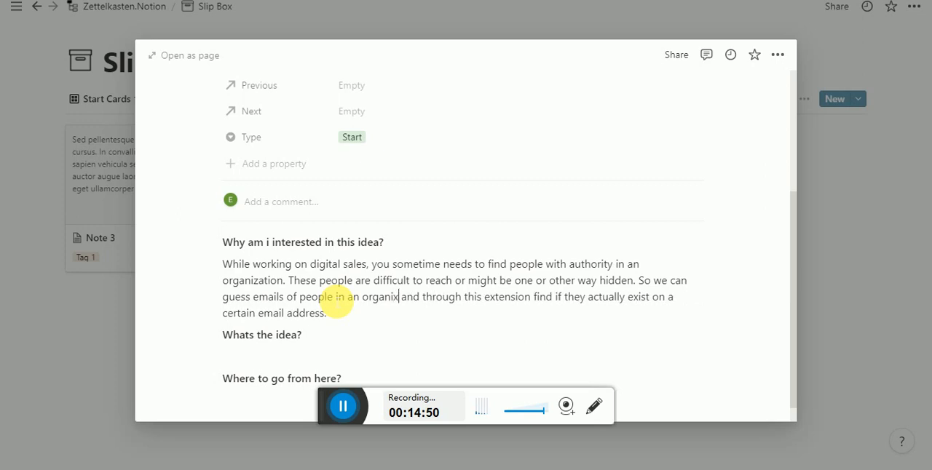
text(ation)
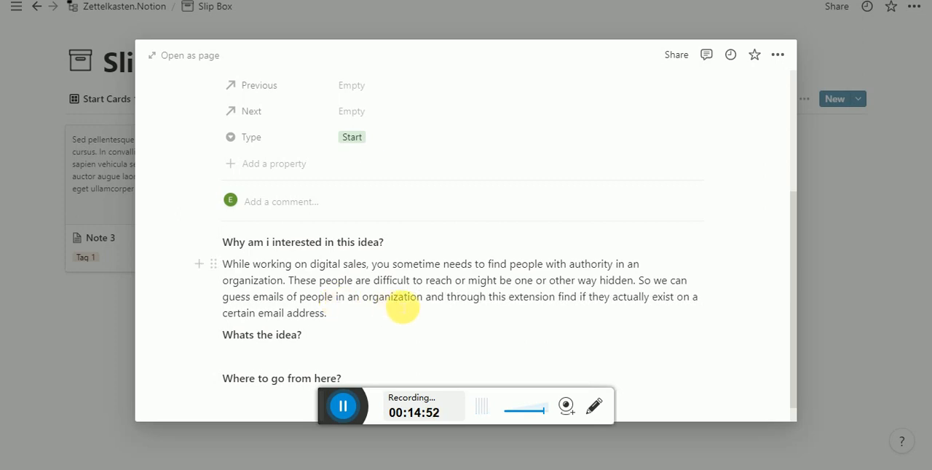
- Extend the end of the first answer with "or on other social media sites."
drag(431, 307, 492, 306)
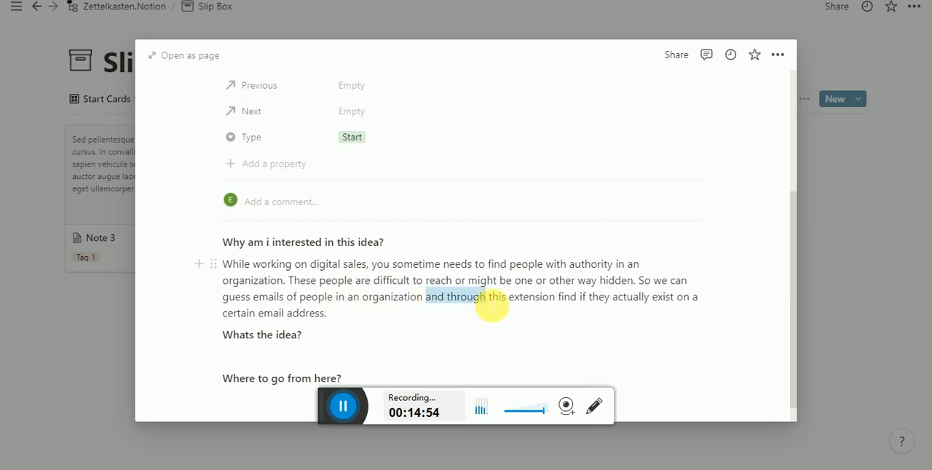
click(577, 309)
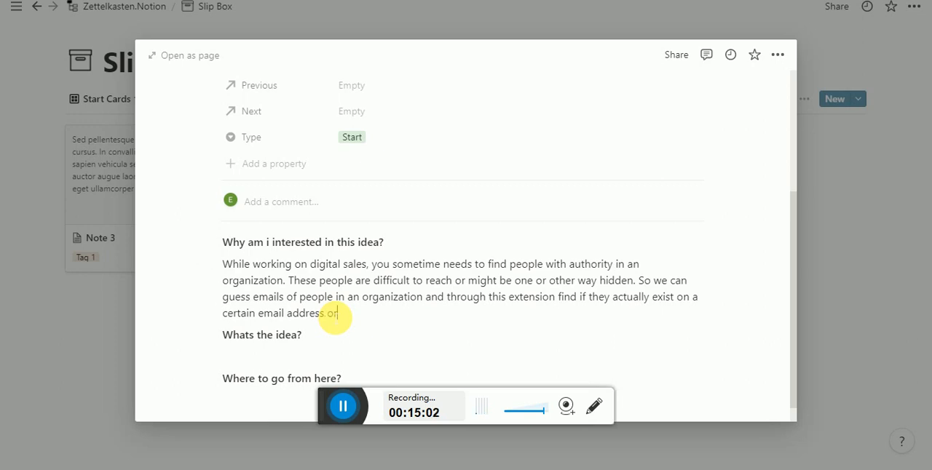
text(on t)
text(her socila )
text(al media sites.)
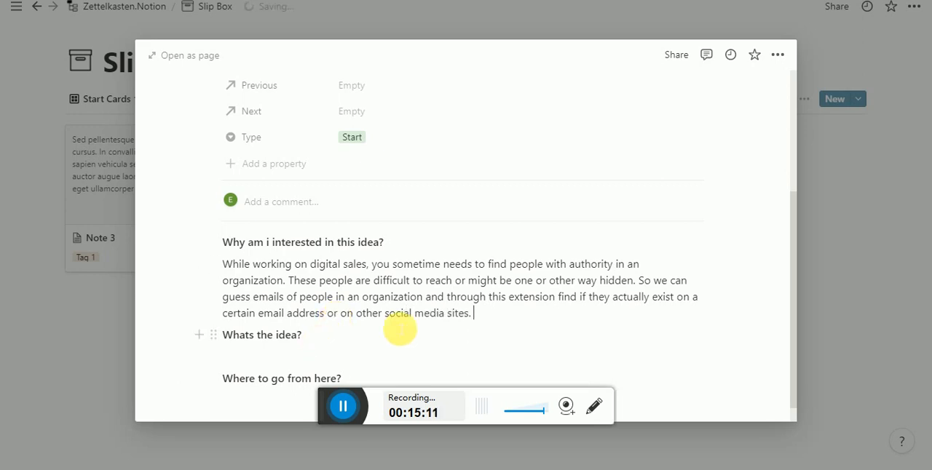
- Place the cursor under "Whats the idea?", then switch to the browser, open Softonic's Rapportive page and copy its web address
scroll(408, 326, down, 1)
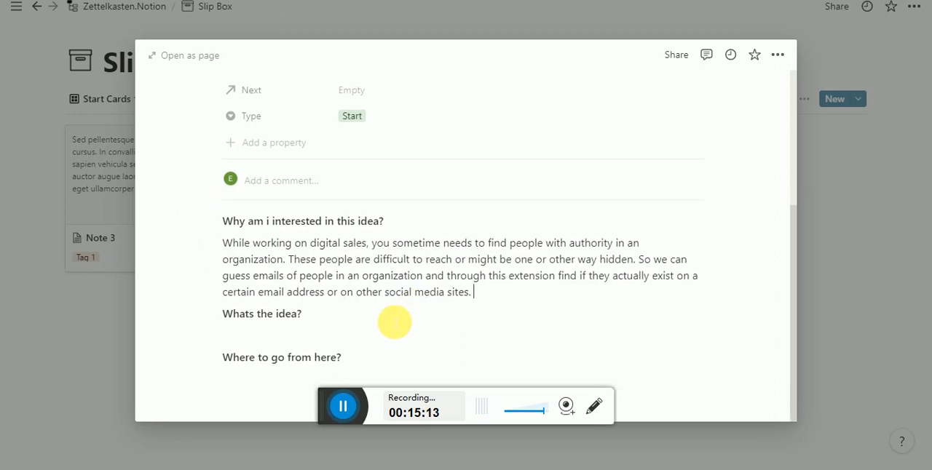
click(288, 344)
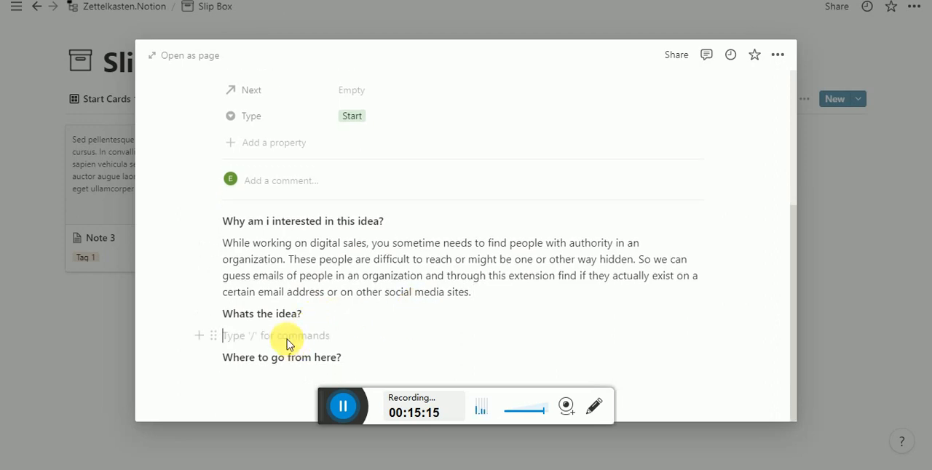
key(alt+Tab)
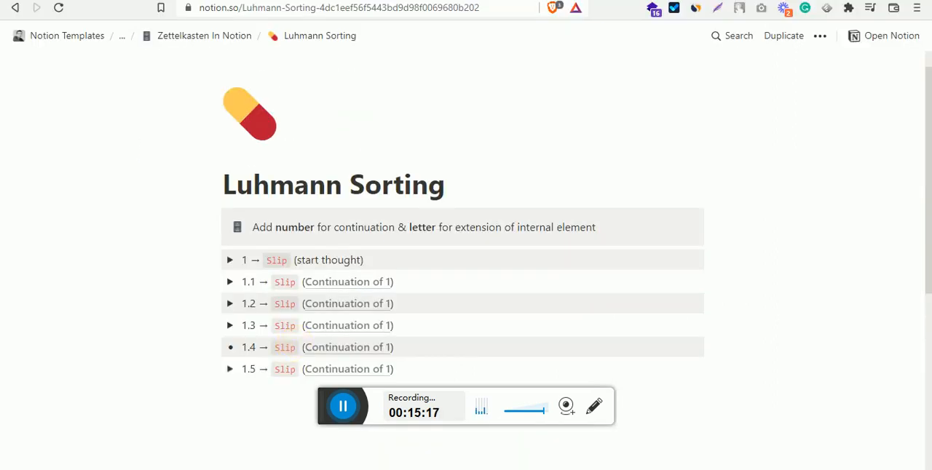
click(594, 0)
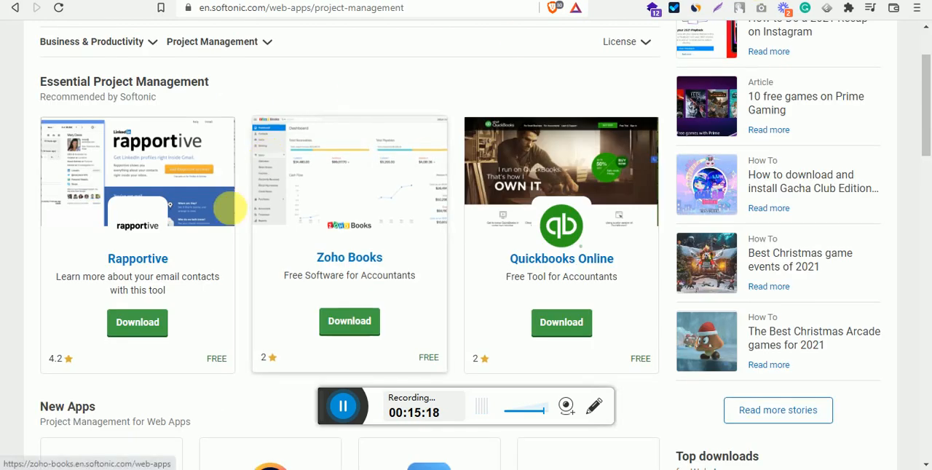
click(149, 257)
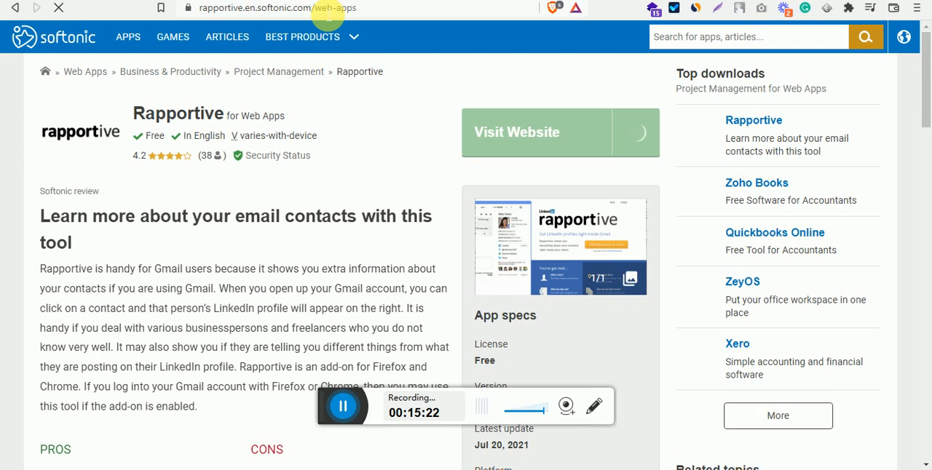
click(324, 13)
key(ctrl+c)
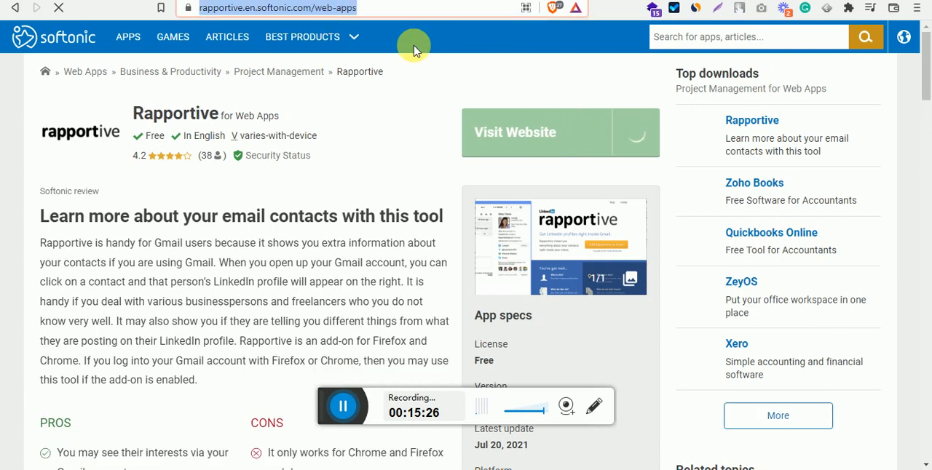
- Return to the Notion card and insert the copied Rapportive link as a bookmark under "Whats the idea?"
key(alt+Tab)
key(ctrl+v)
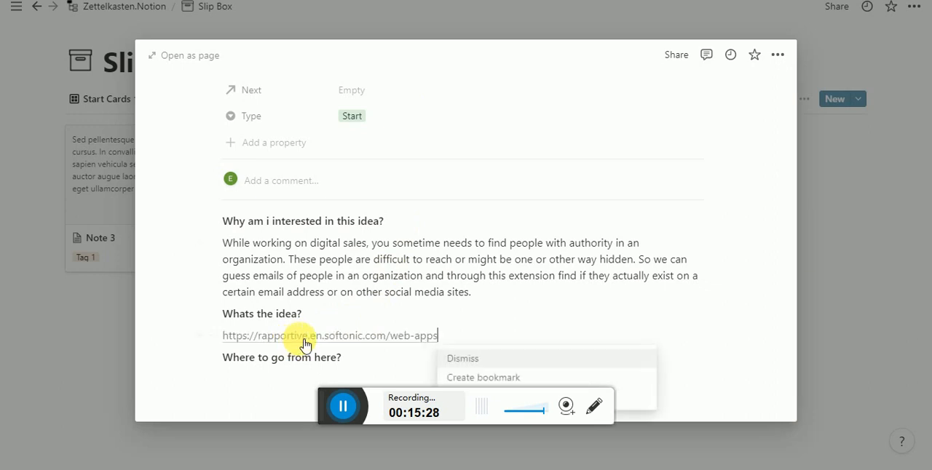
click(482, 376)
scroll(508, 336, down, 1)
- Add a line between "Whats the idea?" and the bookmark, beginning "This extension works with chrome and firefox"
click(475, 278)
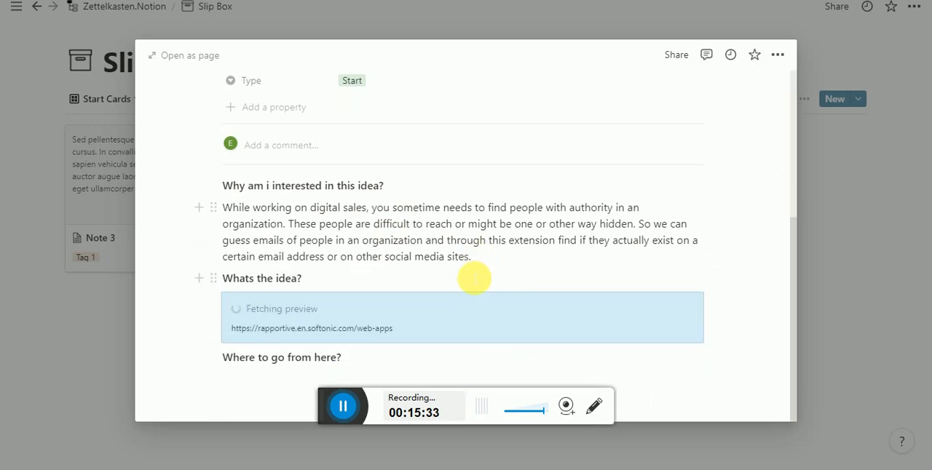
key(Return)
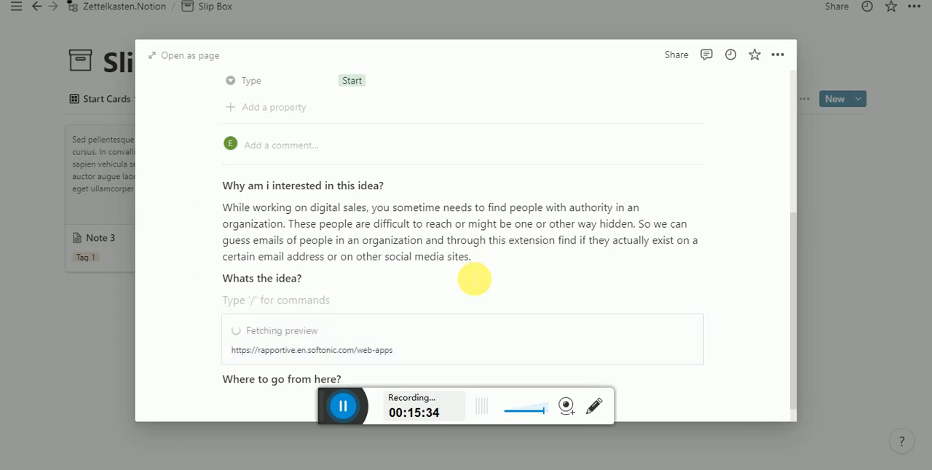
text(This ext)
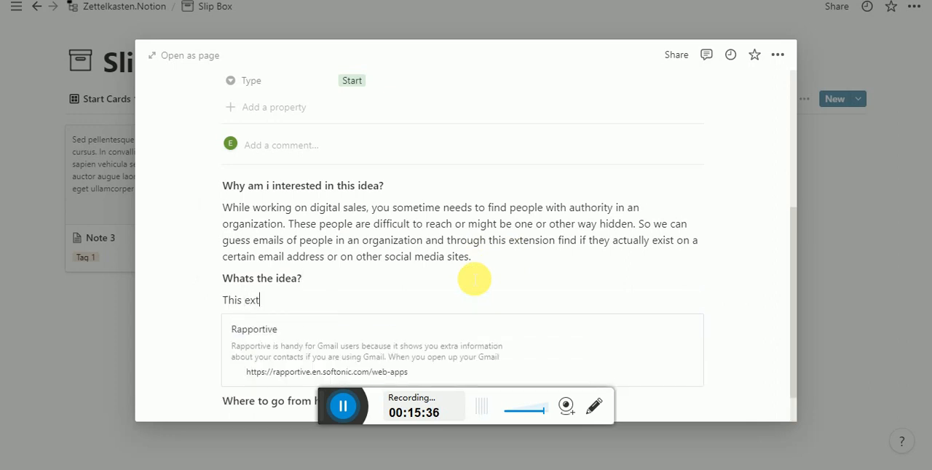
text(ensio)
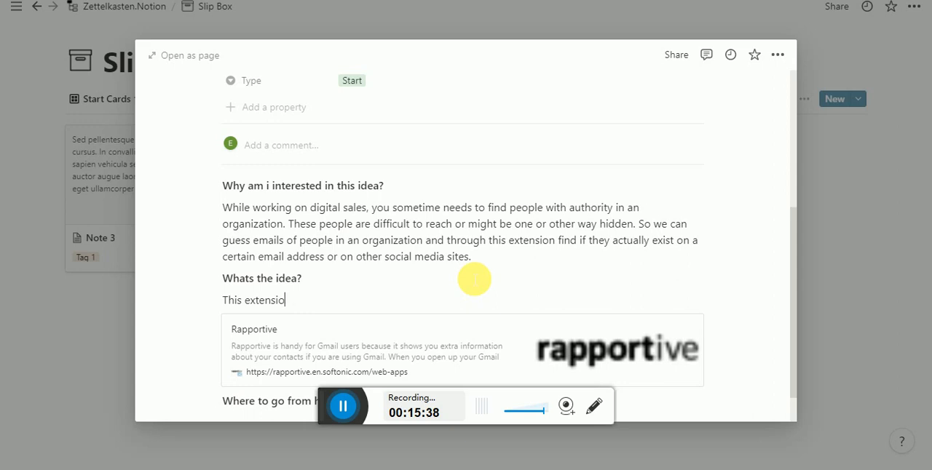
text(n works with)
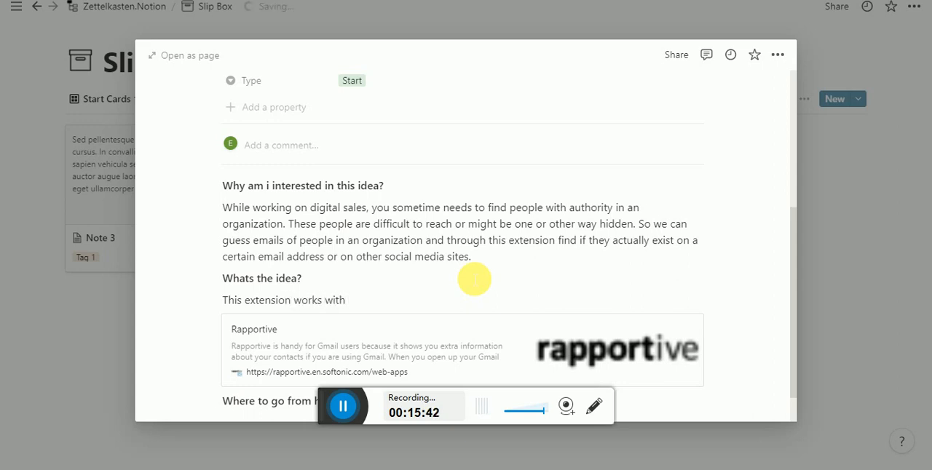
text( chrome and firefox for)
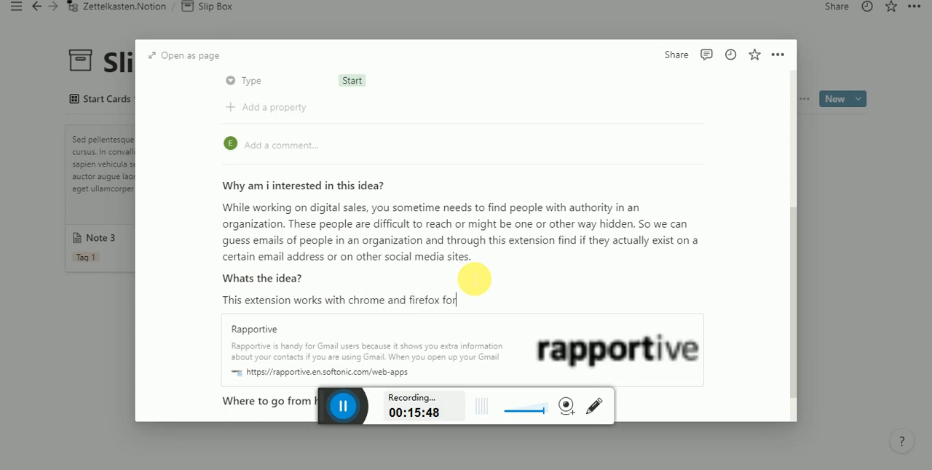
- Finish the sentence with "with gmail." and add that hovering over an email address shows the person's complete details if available on linkedin,twitter etc
key(BackSpace)
key(BackSpace)
key(BackSpace)
key(BackSpace)
text(with gmail. SO wh)
key(BackSpace)
key(BackSpace)
key(BackSpace)
key(BackSpace)
text(o)
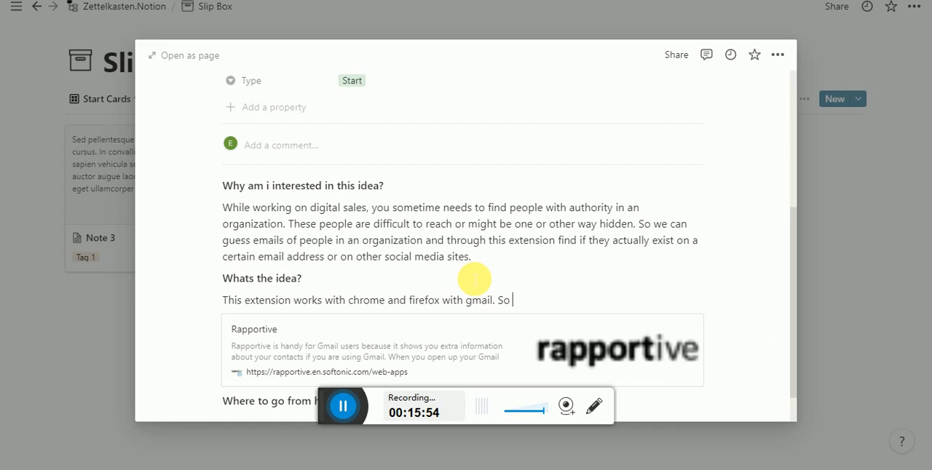
text(when  you hover over an email address it will show you complete details of that person if they are available on linkedin,twitter etc.)
scroll(293, 408, down, 1)
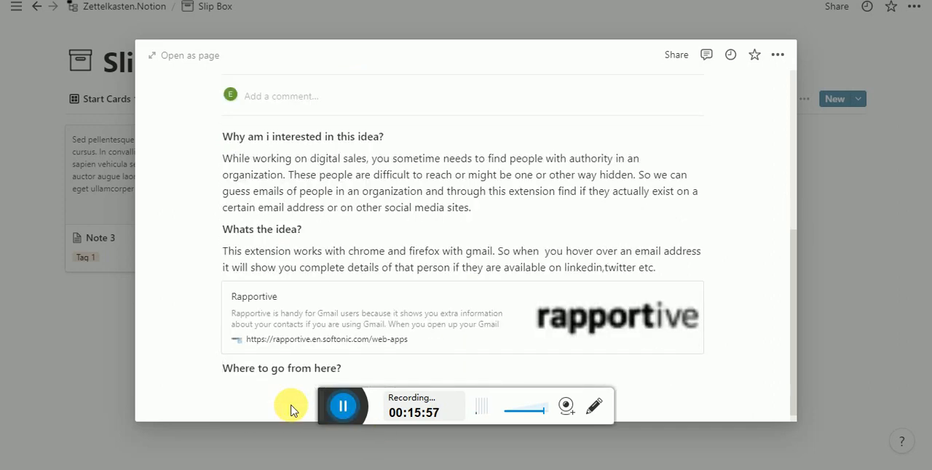
- Start a bulleted list on the empty line under "Where to go from here?"
triple_click(546, 254)
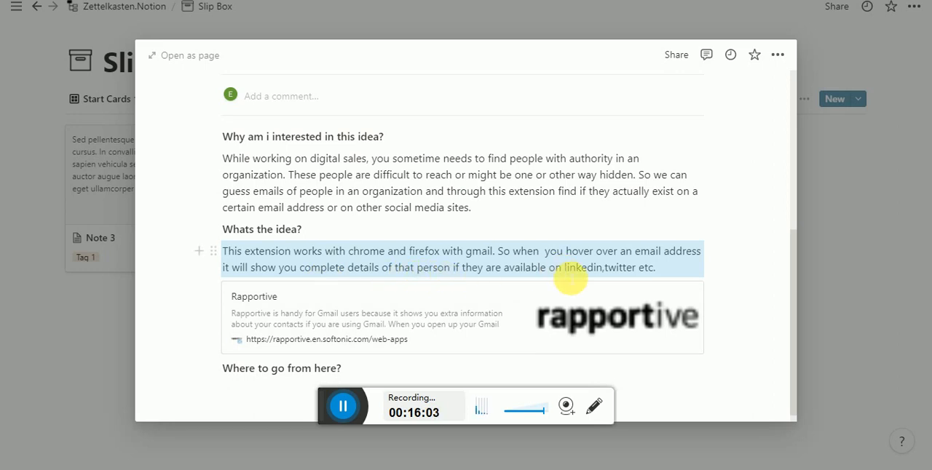
scroll(567, 273, down, 1)
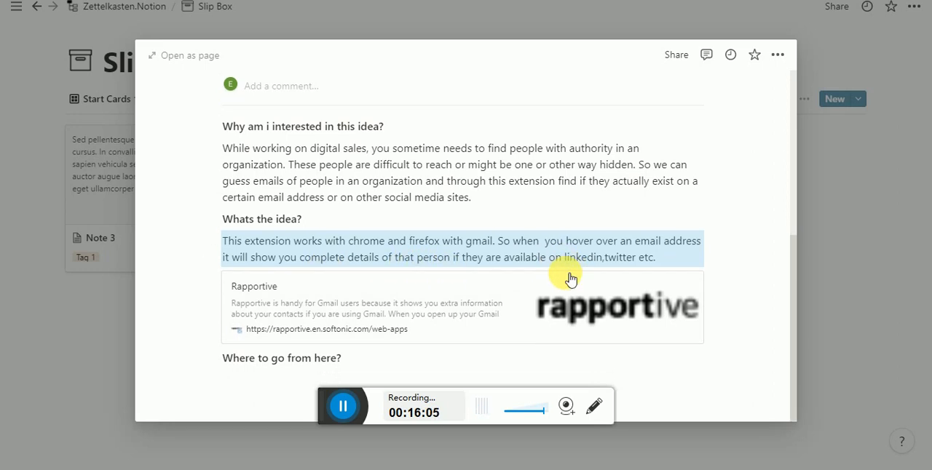
scroll(437, 306, down, 1)
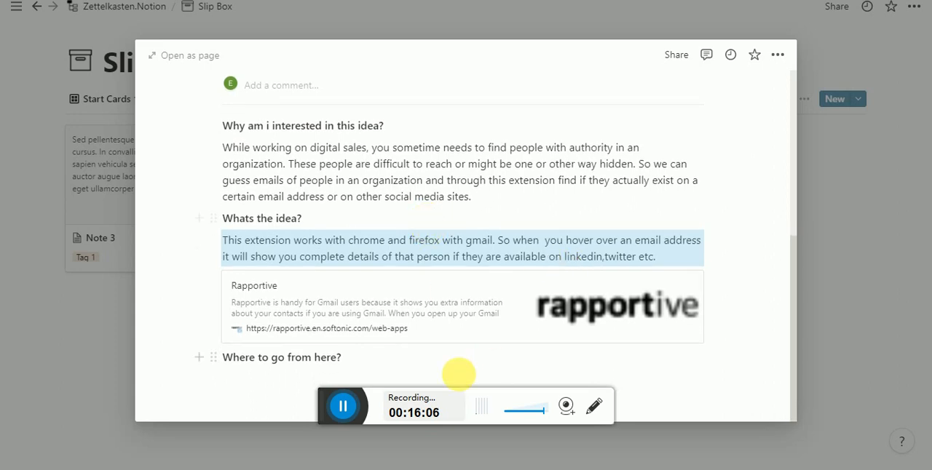
click(401, 367)
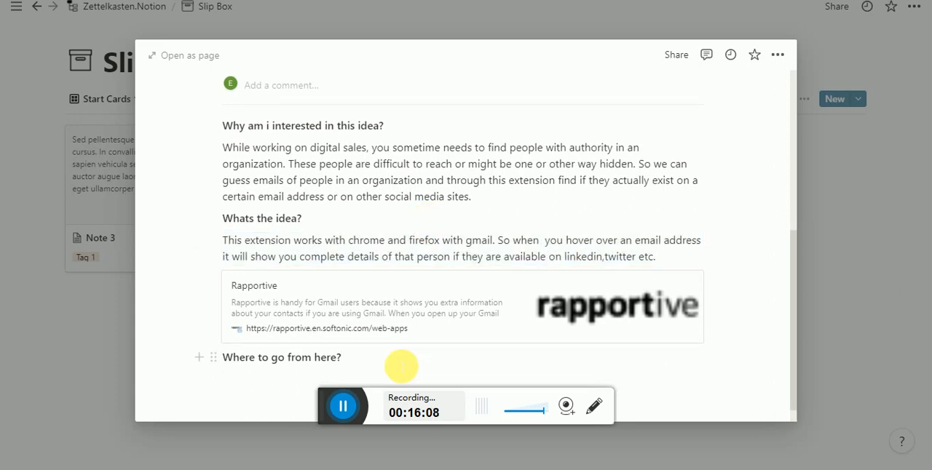
scroll(397, 364, down, 1)
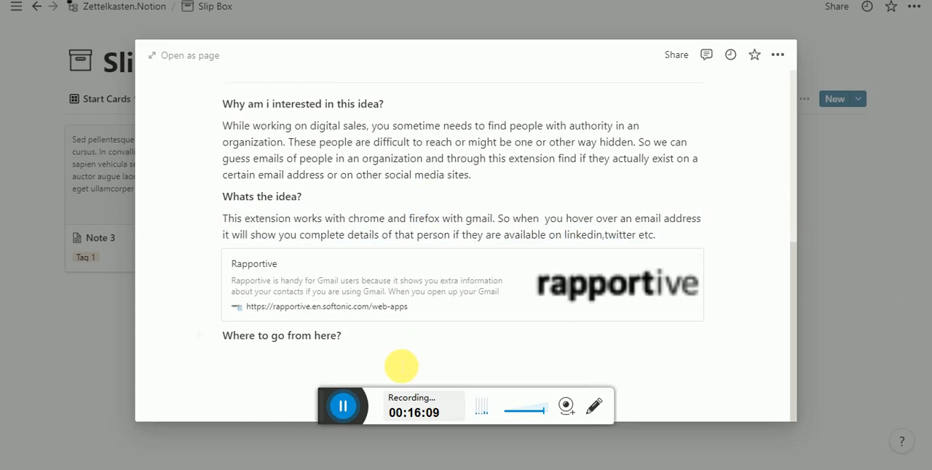
click(241, 355)
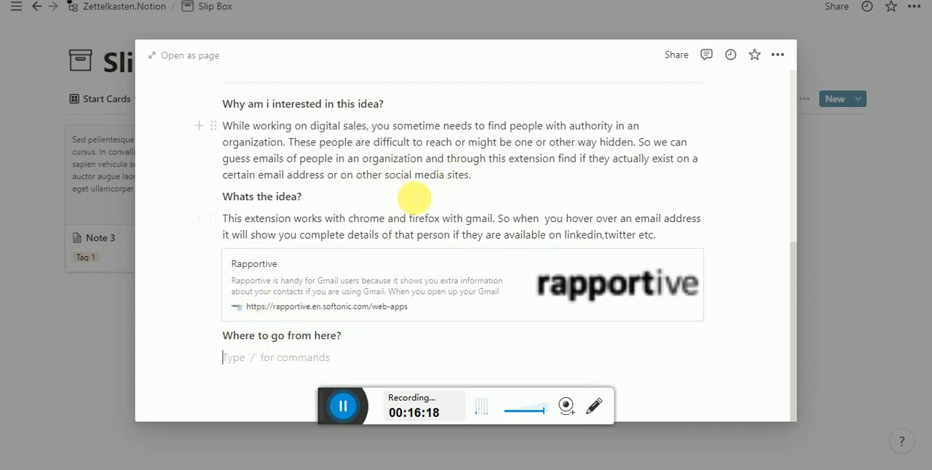
scroll(394, 218, up, 3)
scroll(390, 226, down, 3)
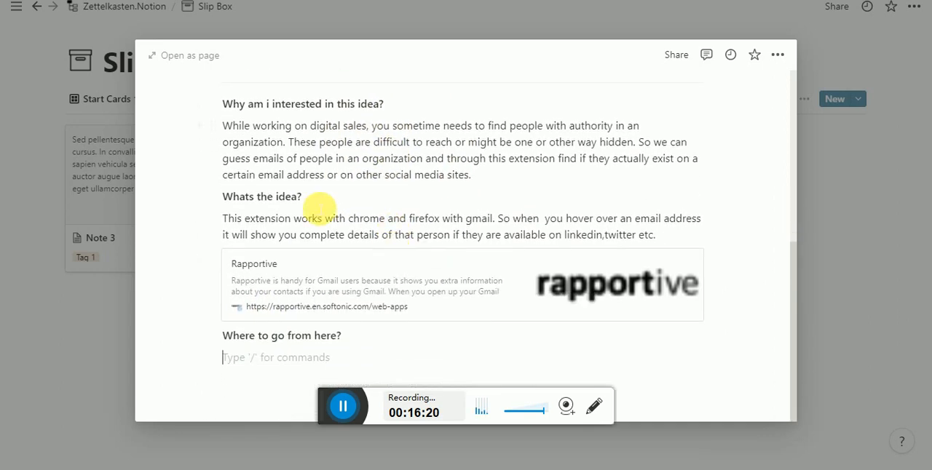
click(262, 362)
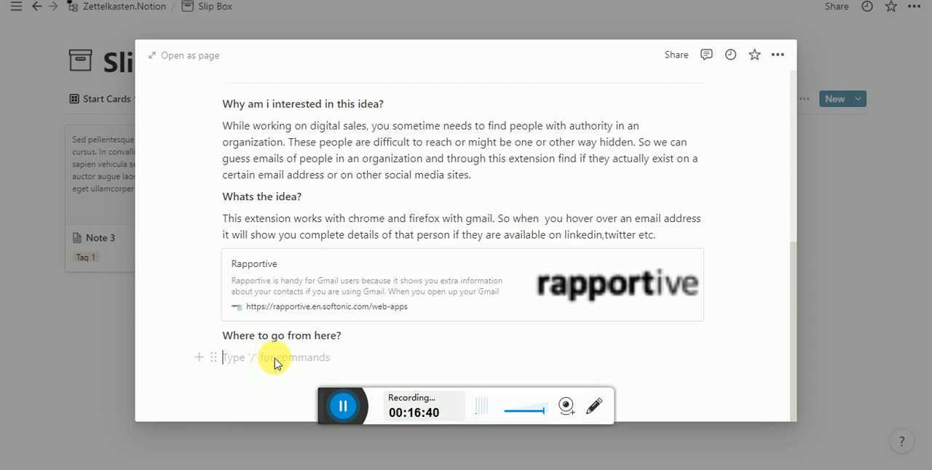
text(/bull)
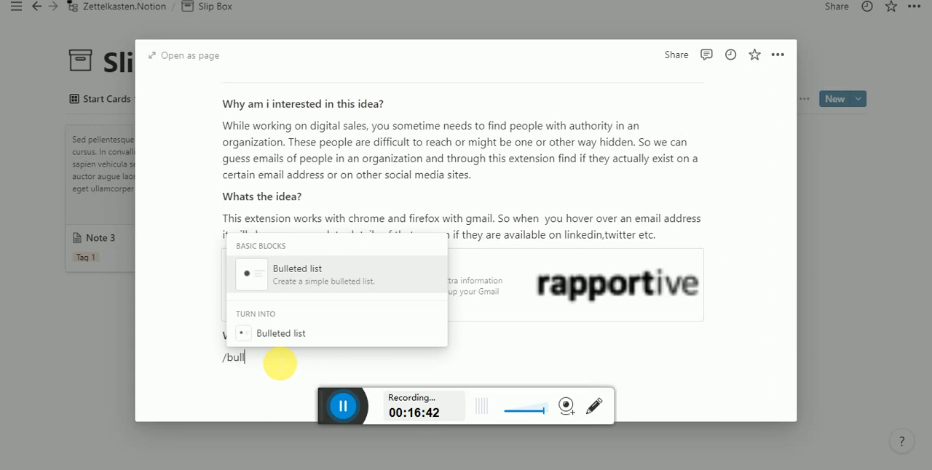
key(Return)
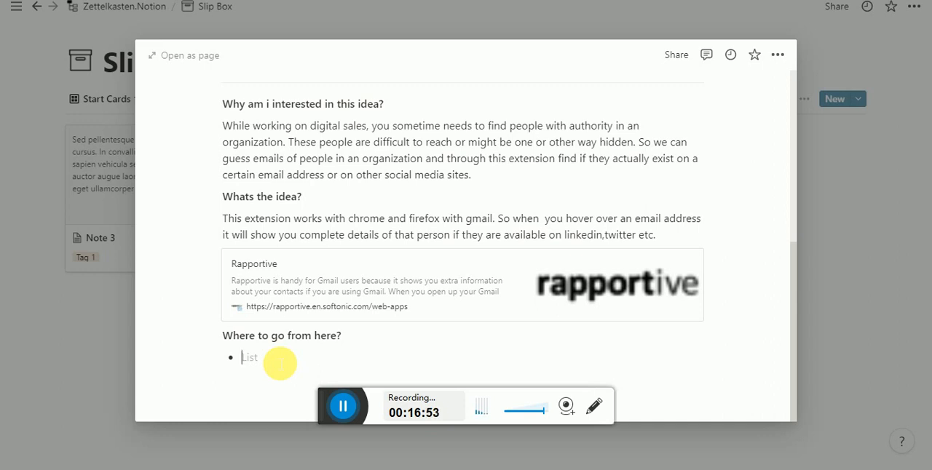
- Write "How to use catchy subject lines for emails?" as the first bullet under "Where to go from here?" and add an empty second bullet
scroll(340, 357, up, 2)
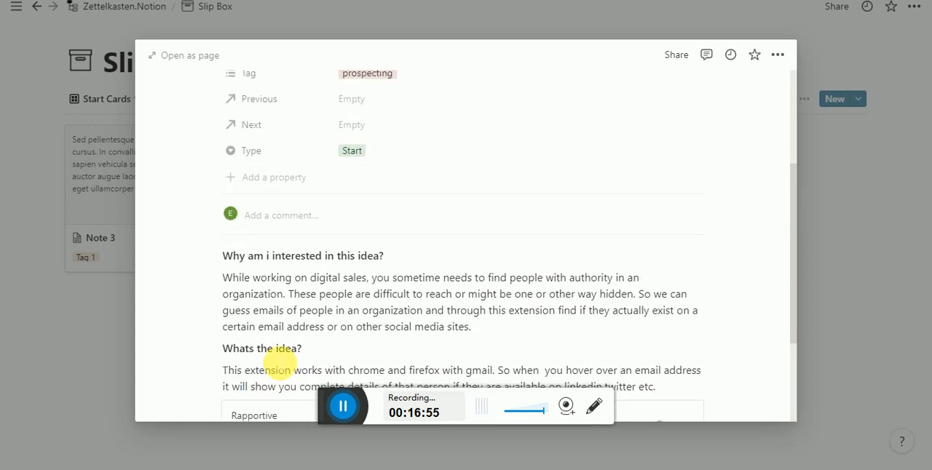
scroll(400, 354, down, 2)
scroll(280, 362, up, 3)
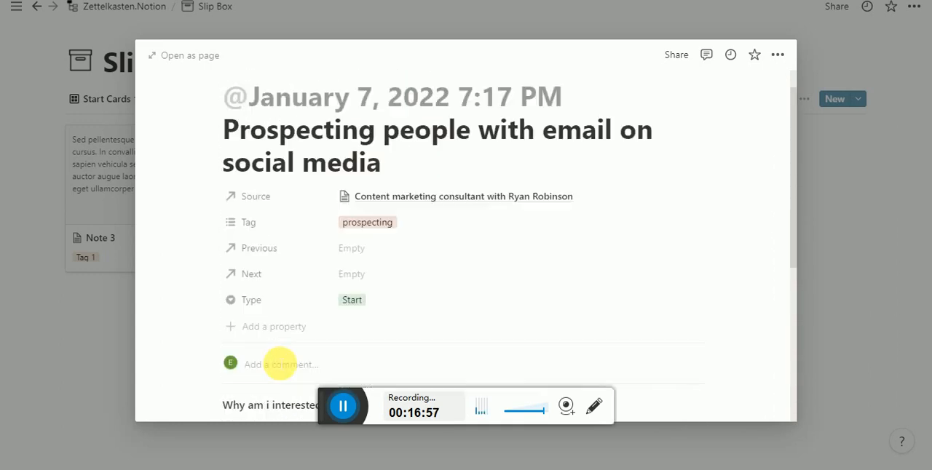
scroll(276, 364, down, 3)
click(267, 358)
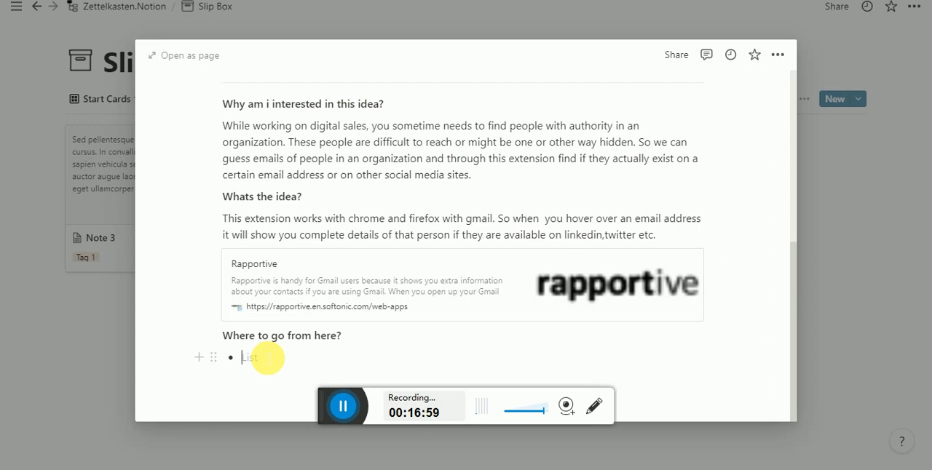
text(WH)
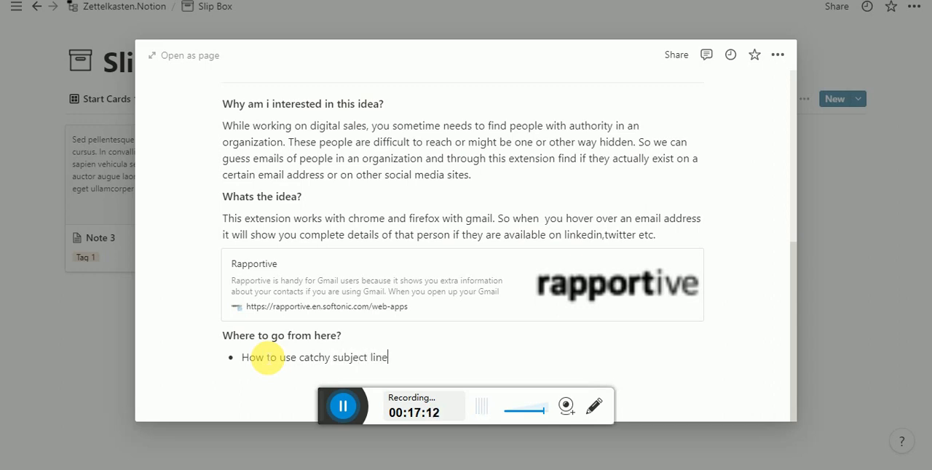
click(392, 362)
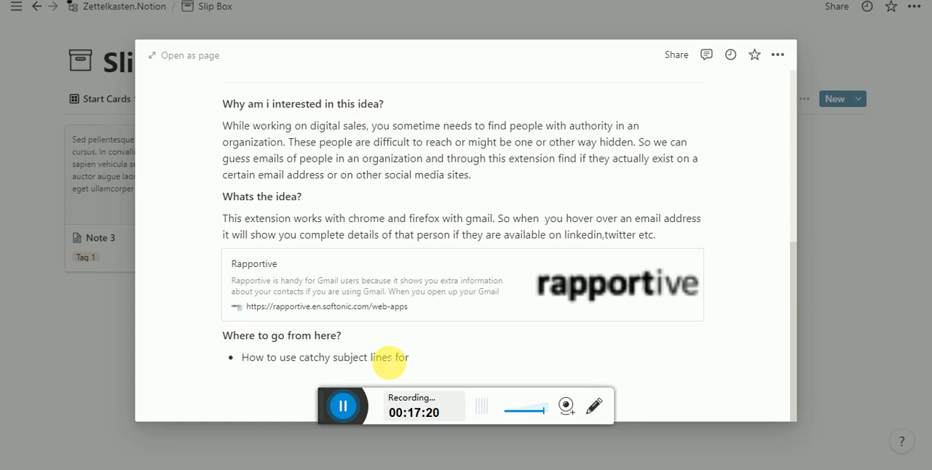
text(?)
key(Return)
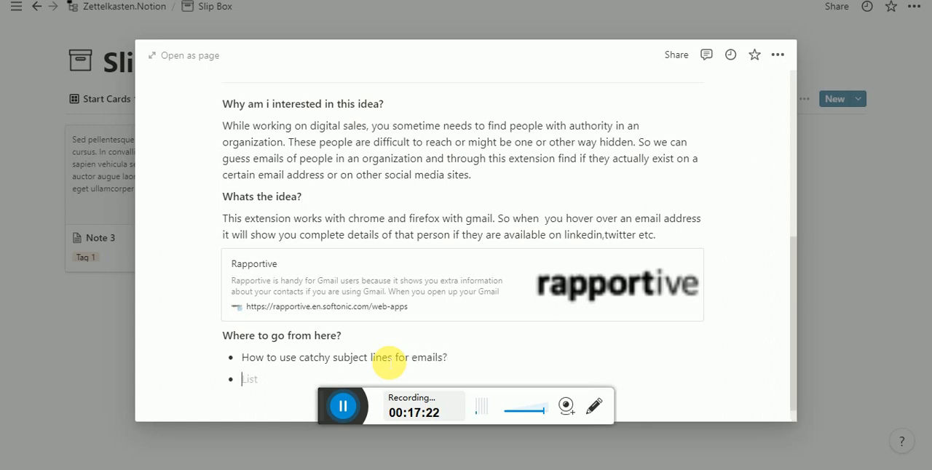
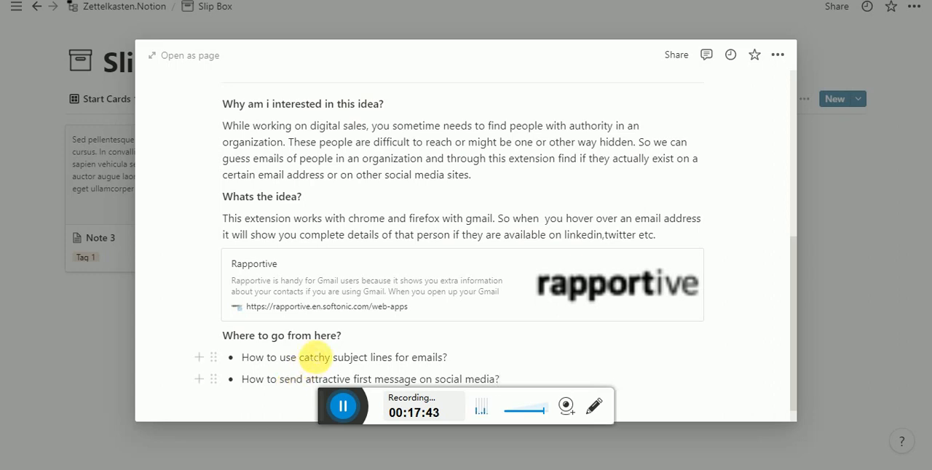
scroll(321, 358, down, 1)
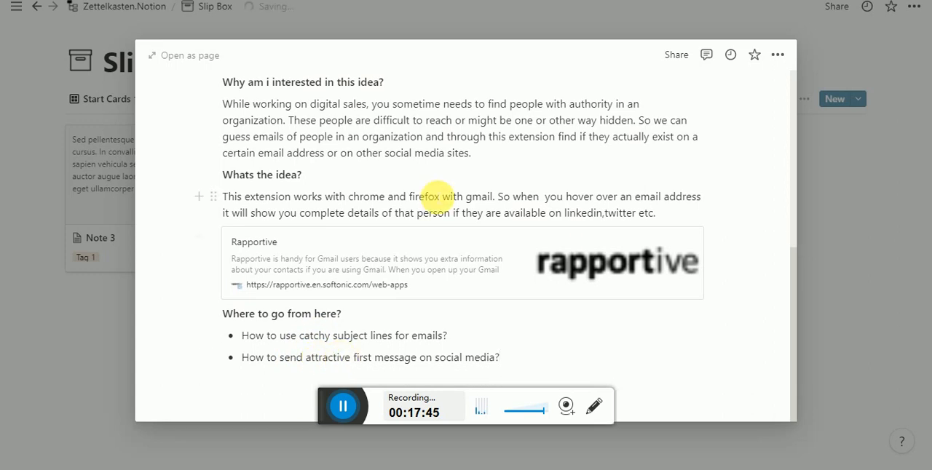
scroll(433, 193, up, 3)
scroll(437, 195, down, 3)
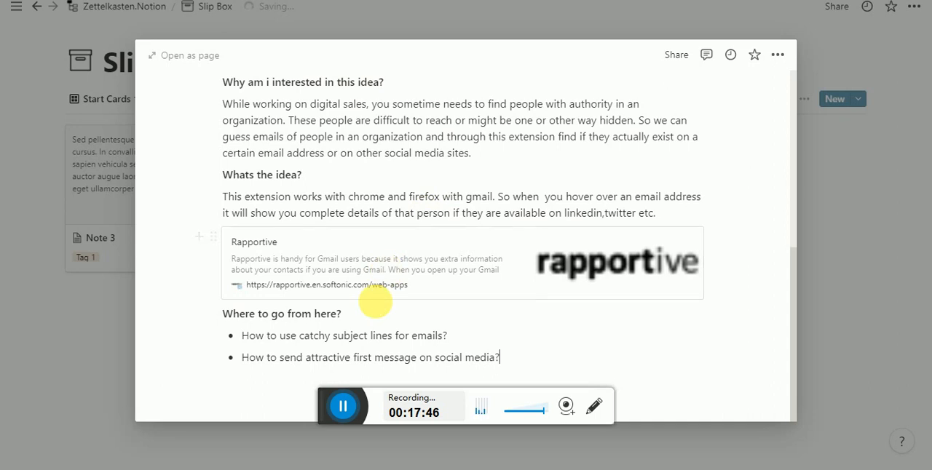
scroll(383, 310, up, 3)
scroll(380, 308, down, 3)
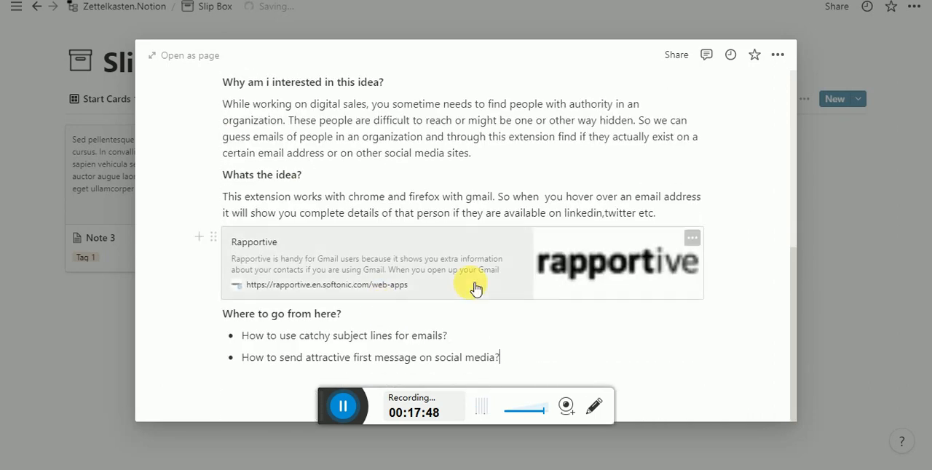
- Create a new "networking" tag and add it to the card's Tag property alongside "prospecting"
scroll(474, 289, up, 3)
scroll(476, 289, up, 1)
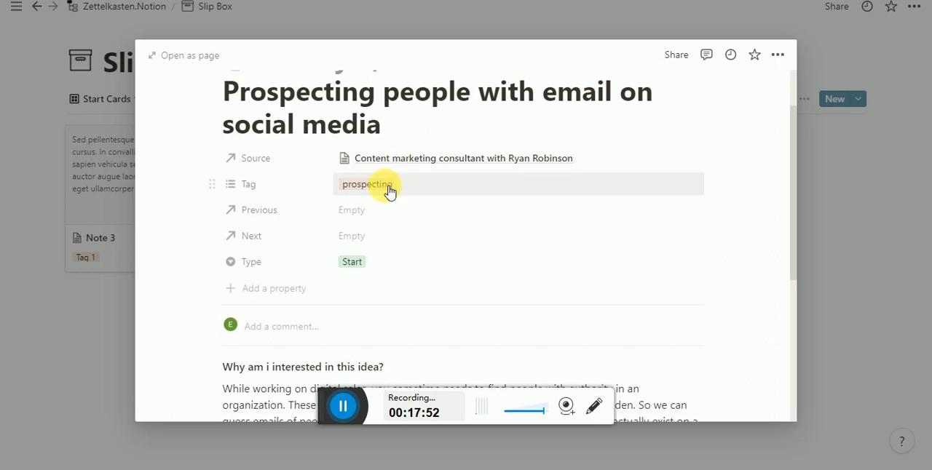
click(440, 191)
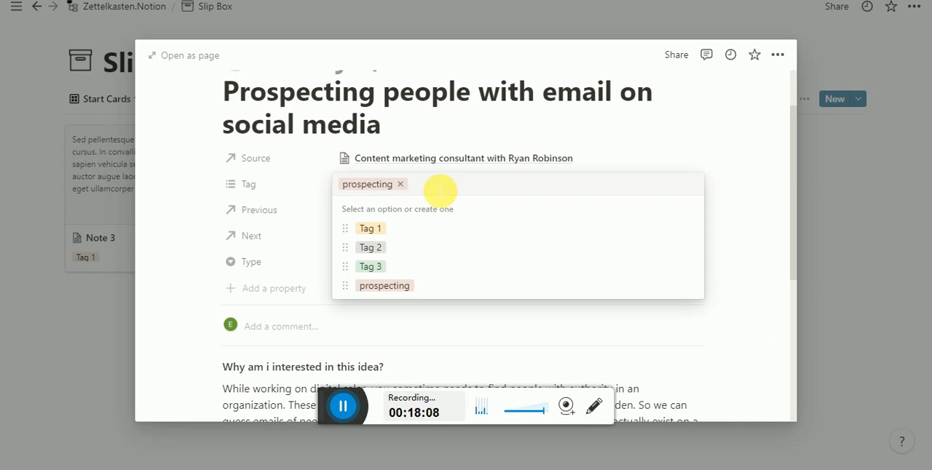
text(newt)
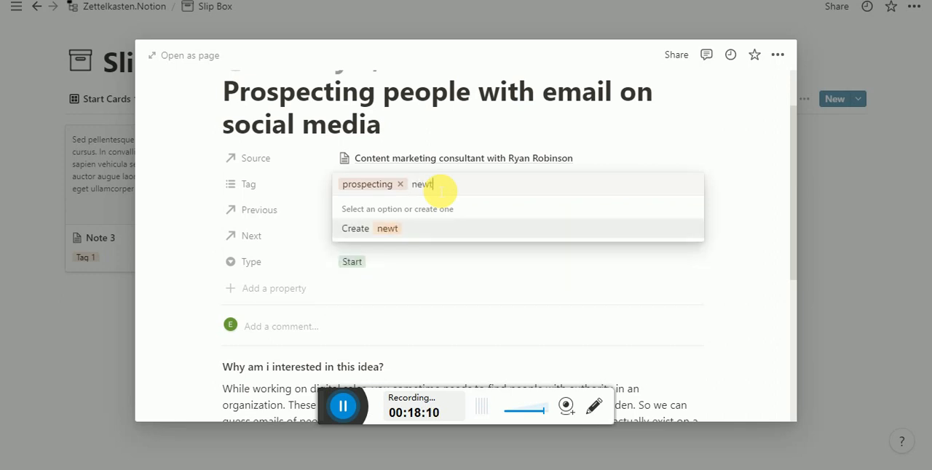
text(owr)
key(BackSpace)
key(BackSpace)
text(working)
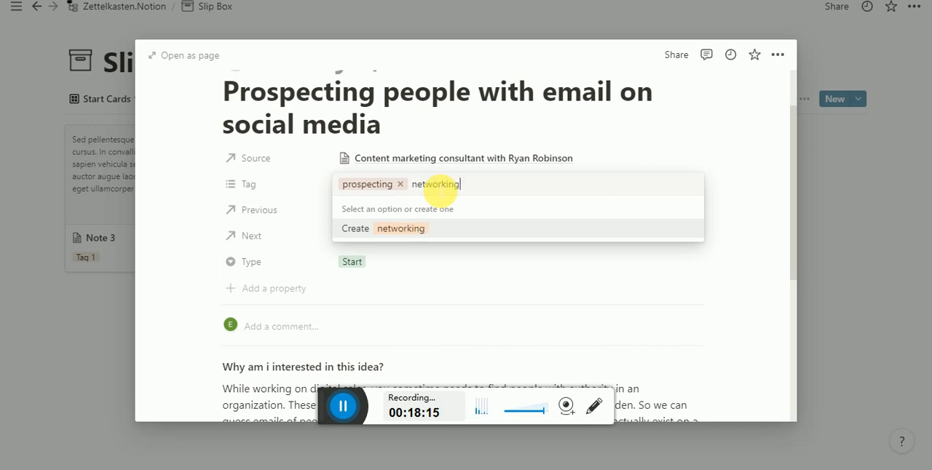
key(Return)
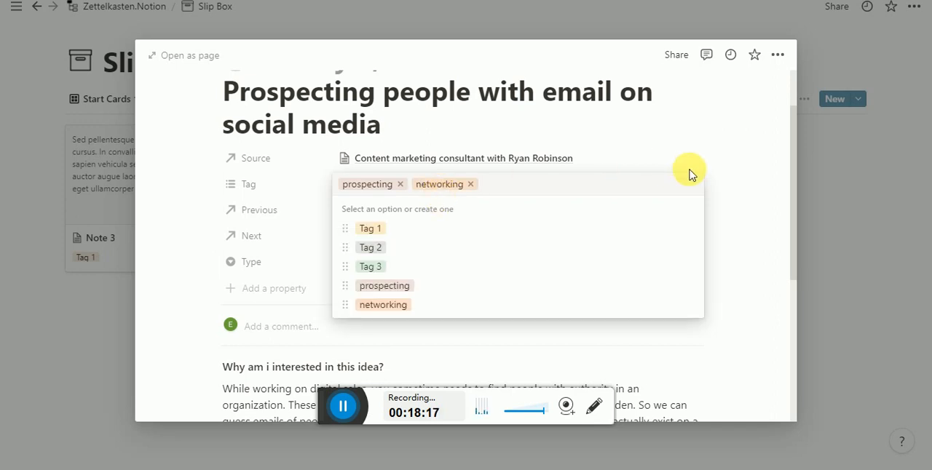
click(722, 193)
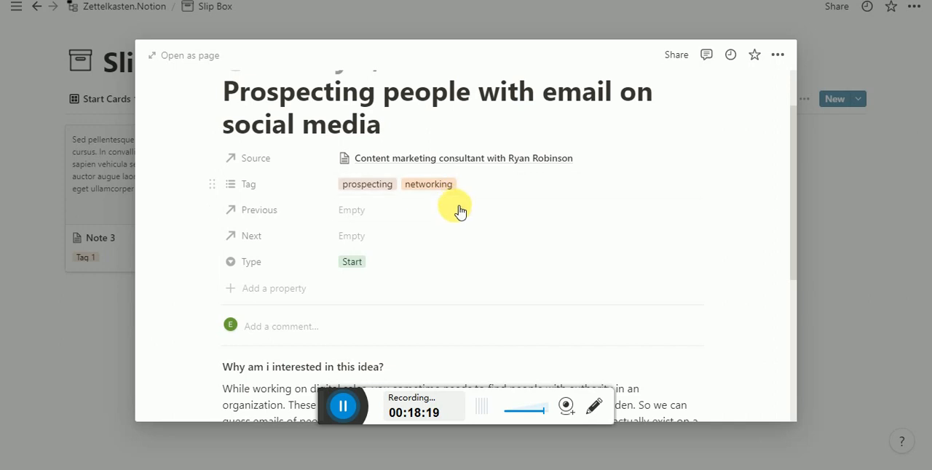
- Review the card's properties and its answer about guessing emails of people in an organization, and close the card
scroll(409, 263, down, 1)
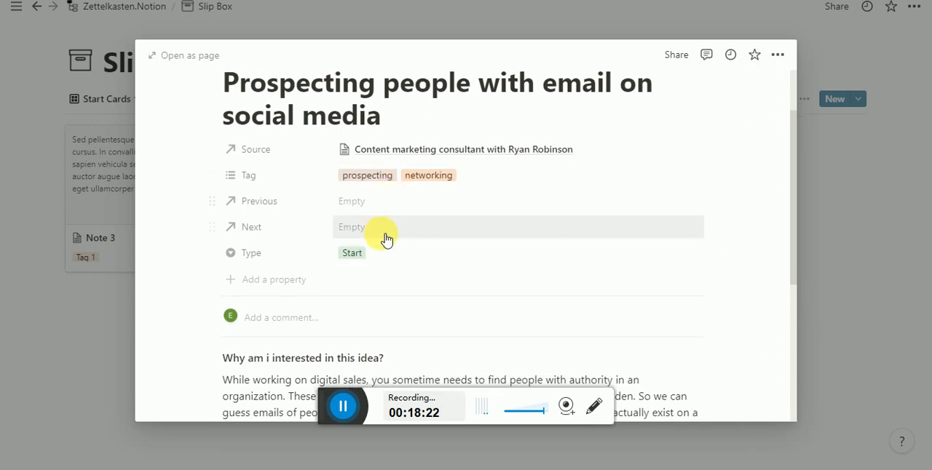
scroll(379, 241, down, 5)
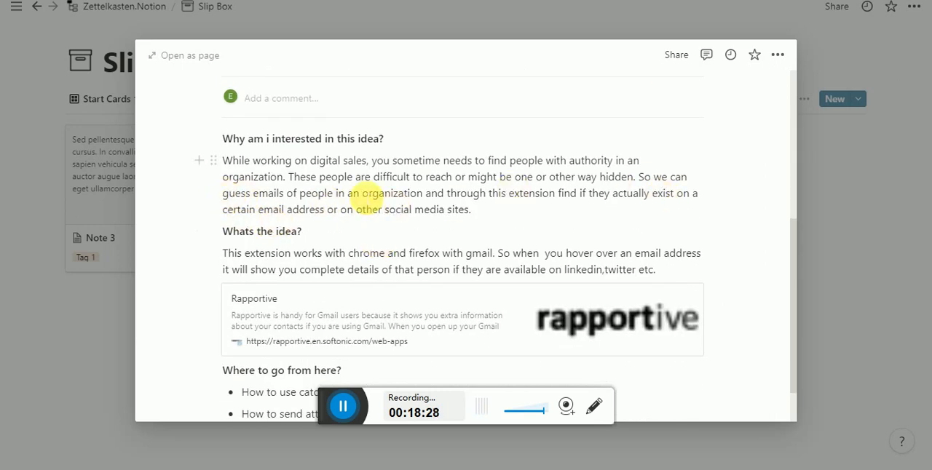
drag(222, 194, 430, 202)
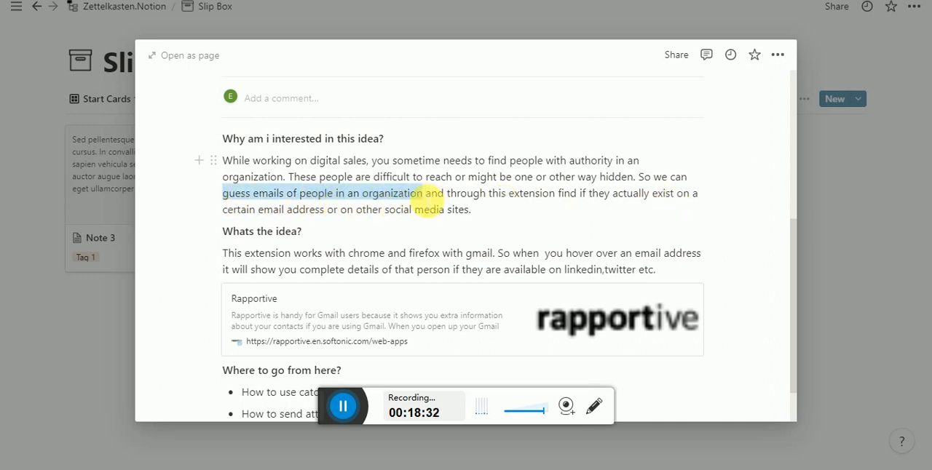
click(841, 195)
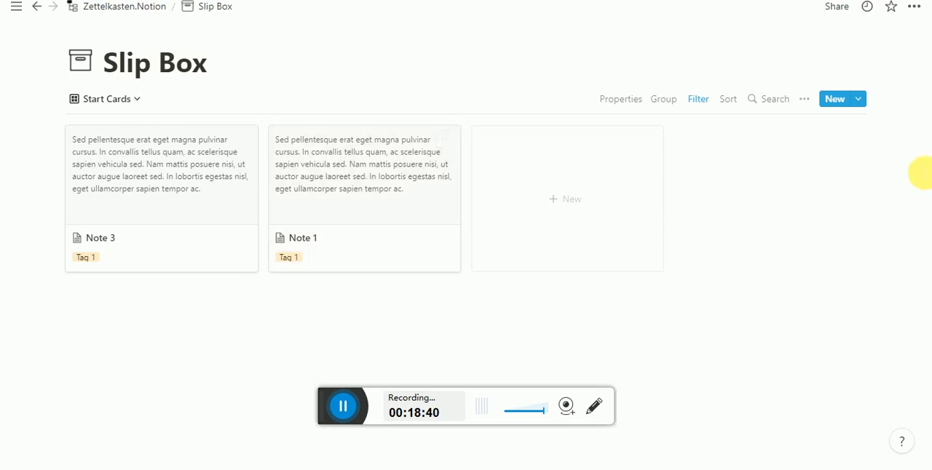
- Show the Slip Box in the All Cards view and look through its cards
click(115, 102)
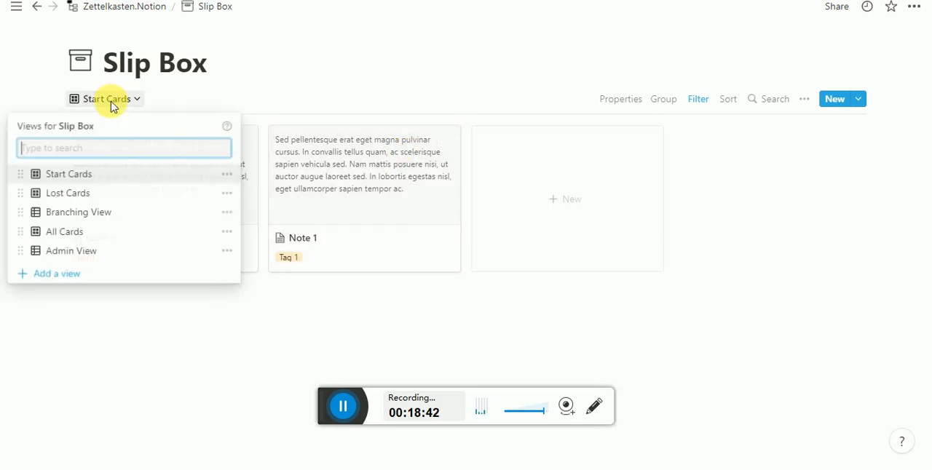
click(100, 234)
scroll(170, 300, down, 4)
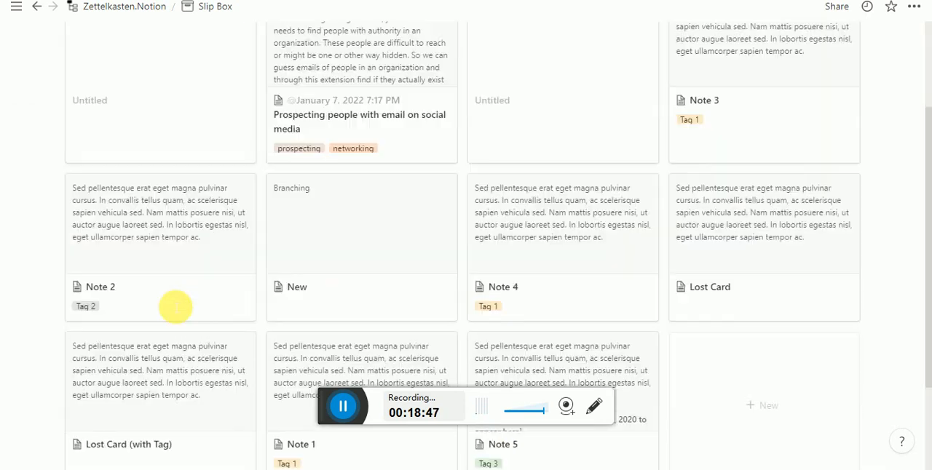
scroll(174, 308, up, 4)
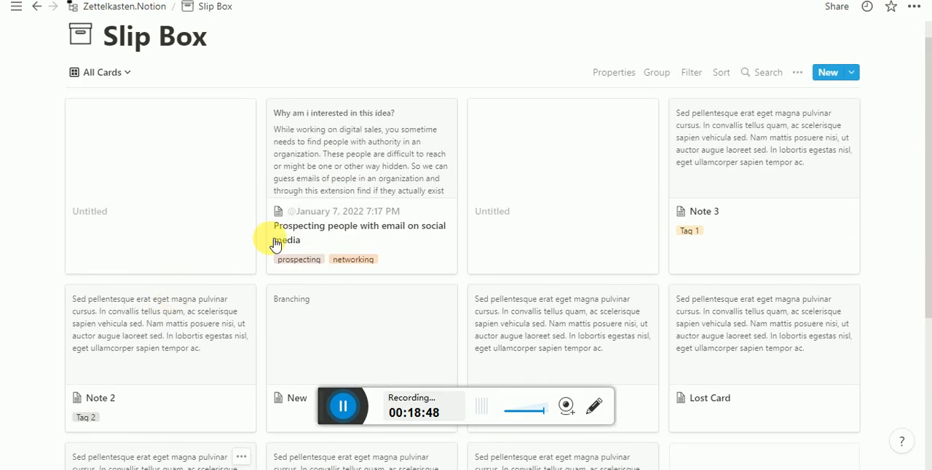
- Return the Slip Box to the Start Cards view and open Note 3 to check its properties, closing it after viewing
click(122, 73)
click(133, 156)
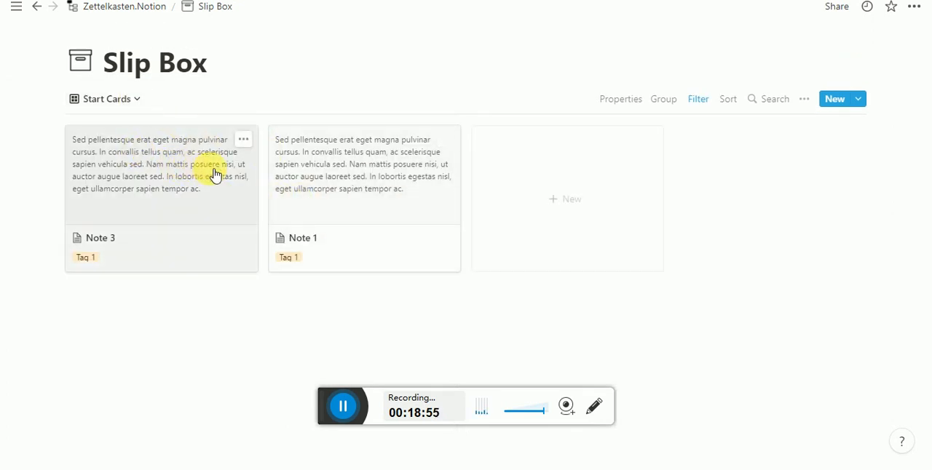
click(332, 242)
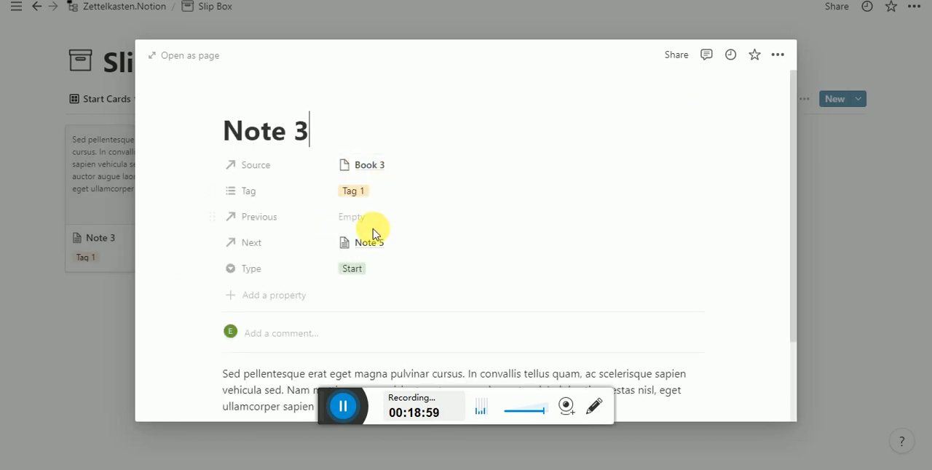
click(125, 298)
- Check the Lost Cards view, and switch to the Branching View to examine the notes and their Next links
click(130, 99)
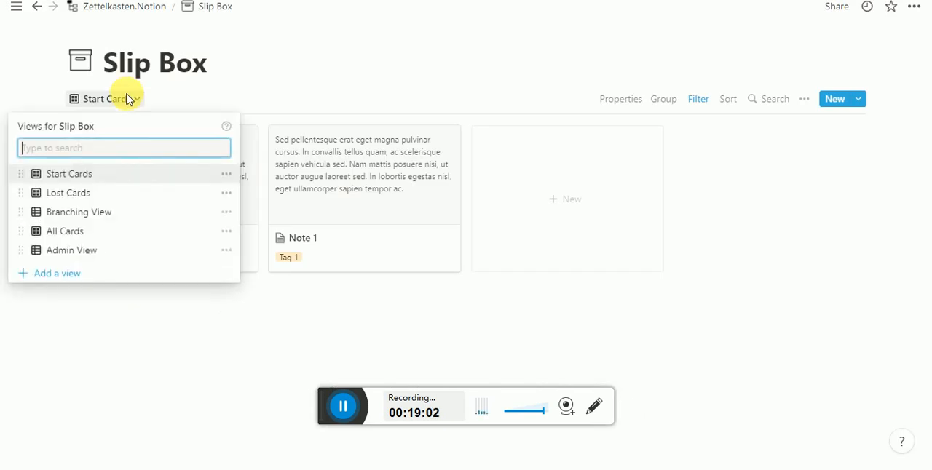
click(109, 195)
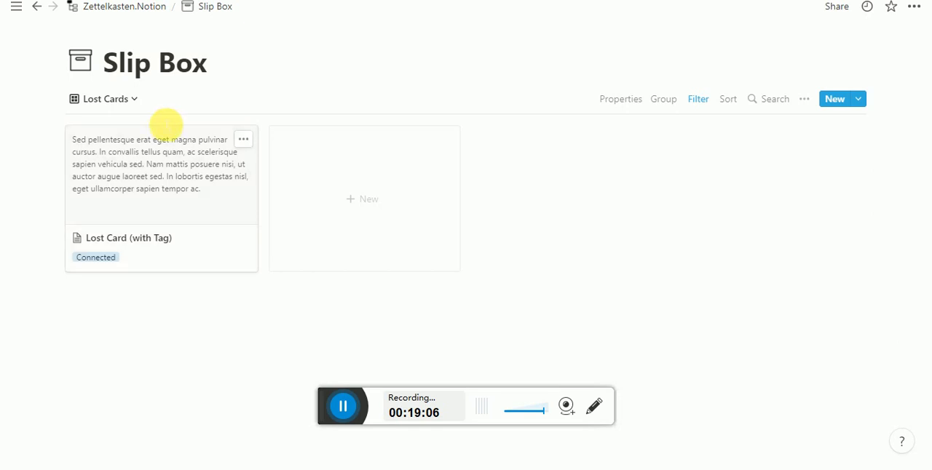
click(134, 100)
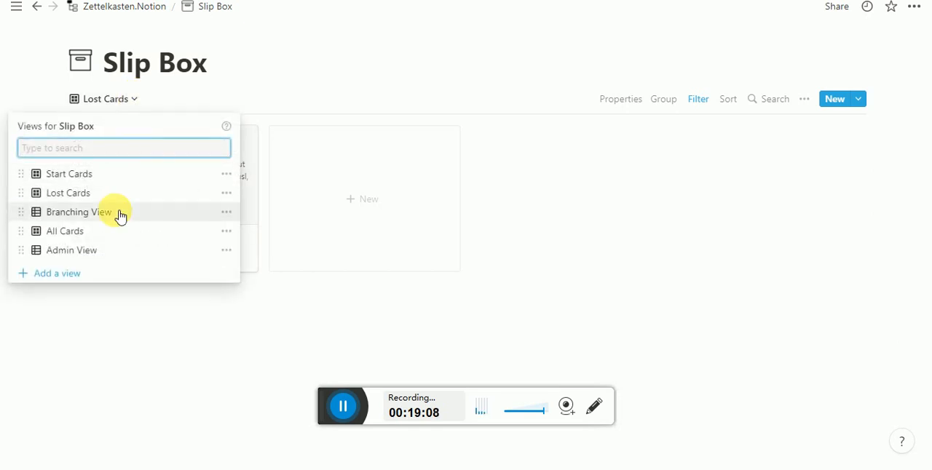
click(120, 218)
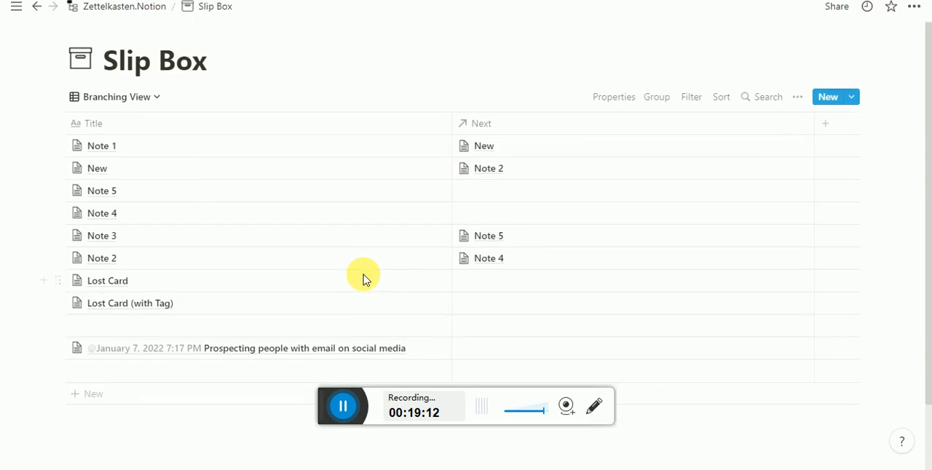
scroll(364, 276, down, 2)
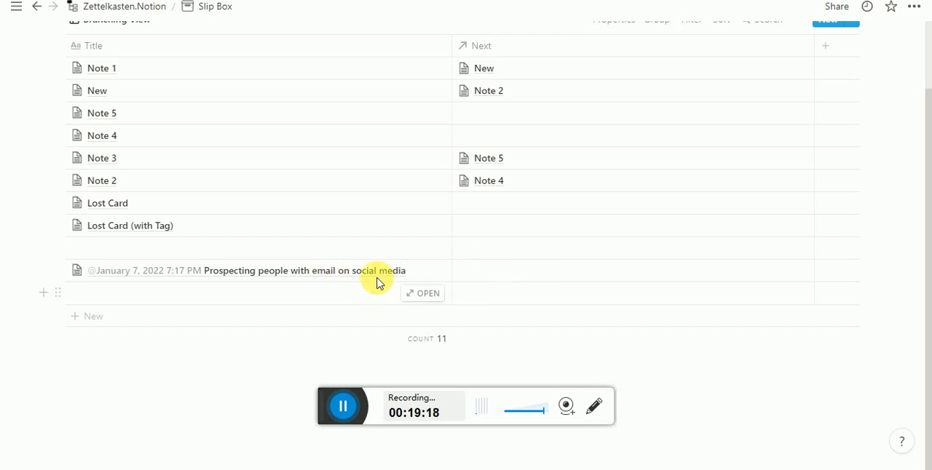
scroll(304, 263, up, 2)
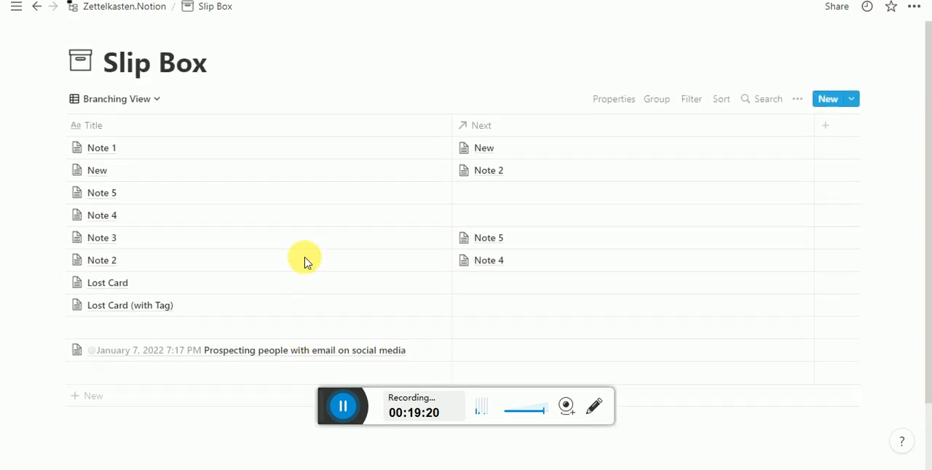
scroll(305, 263, down, 2)
scroll(305, 262, up, 2)
scroll(304, 262, down, 2)
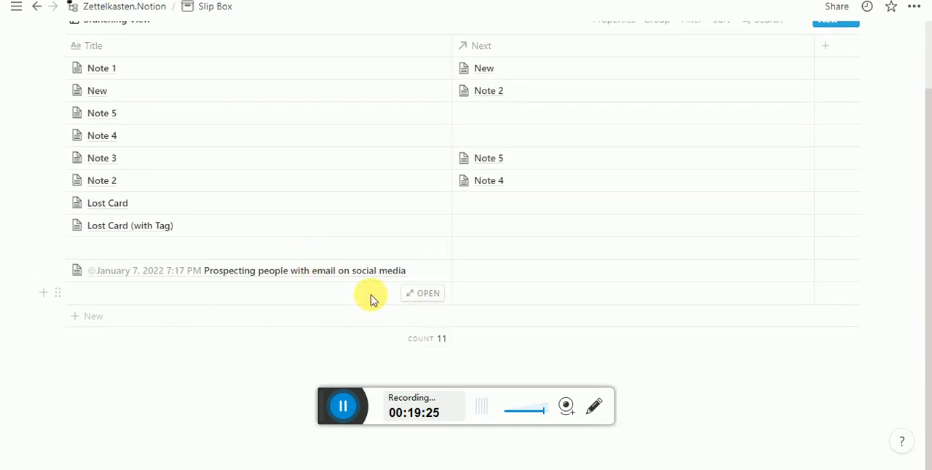
- Open the untitled card in the last row and insert a mention of today's date as its title
click(426, 293)
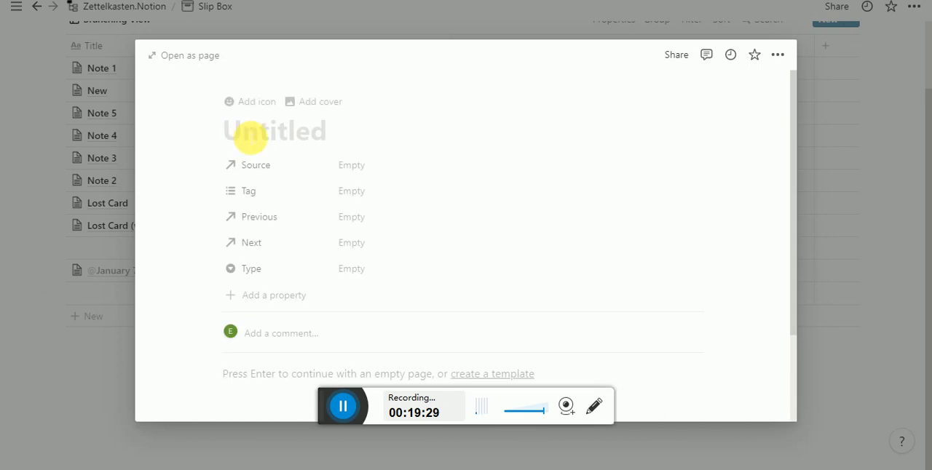
click(250, 138)
text(@)
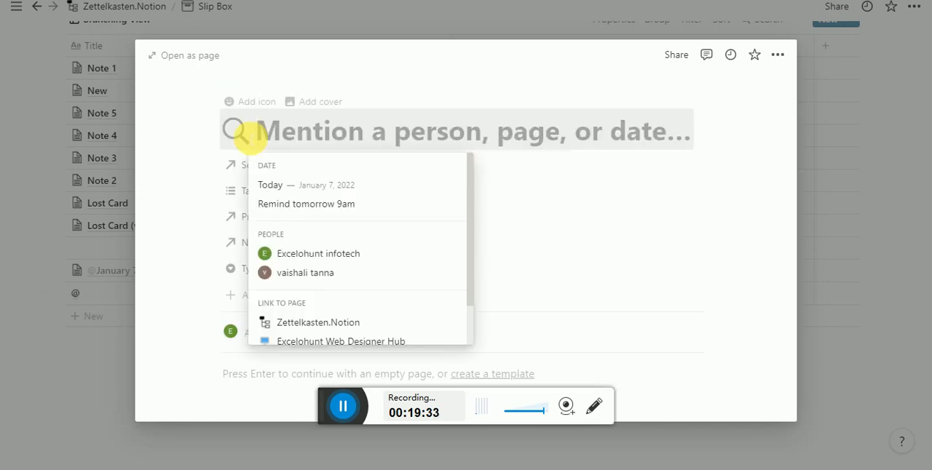
click(277, 185)
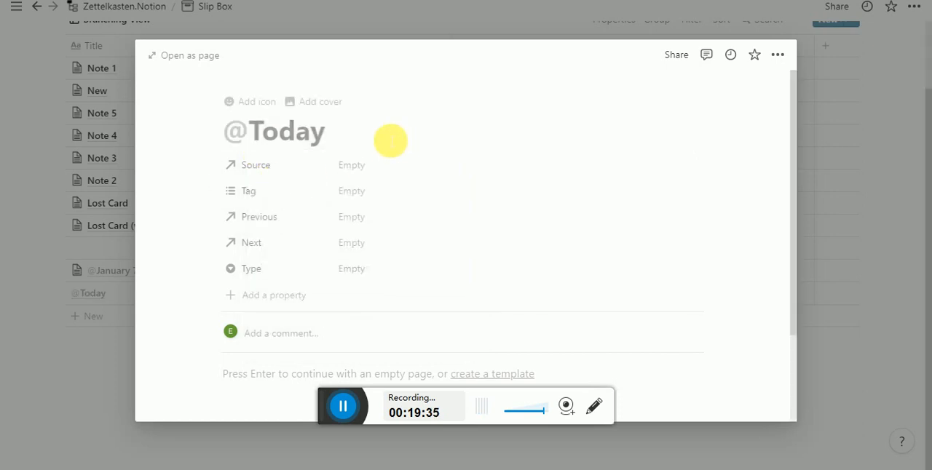
- Set the date format of the title's date mention to Full date
click(318, 139)
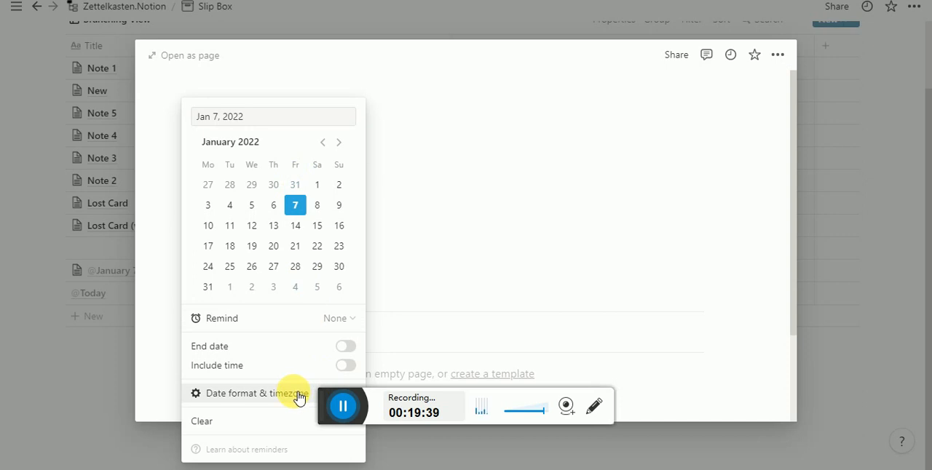
mouse_move(302, 397)
click(473, 376)
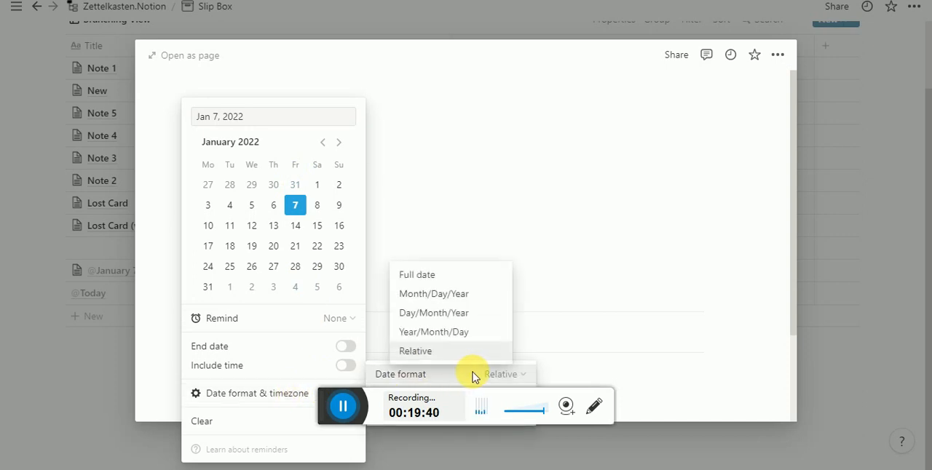
click(461, 277)
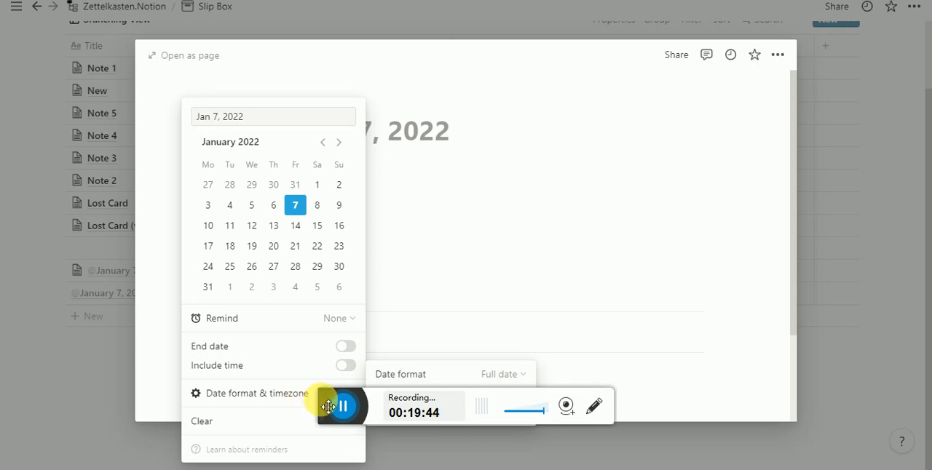
click(503, 375)
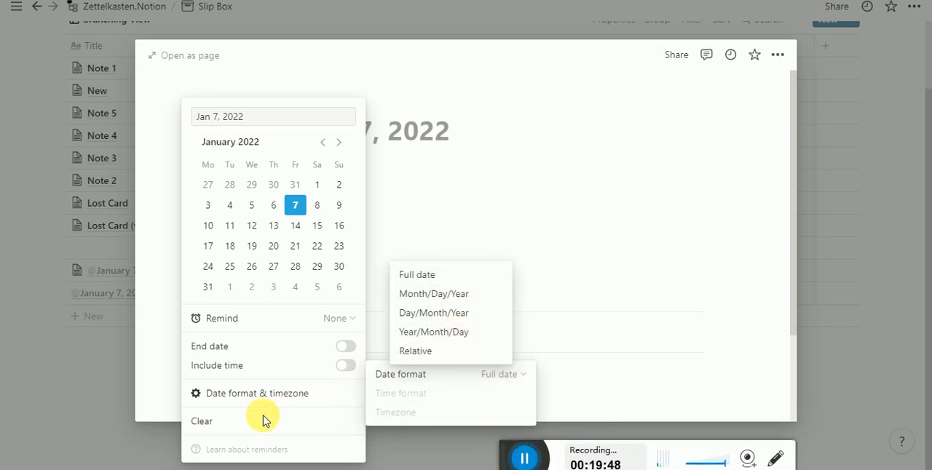
click(282, 398)
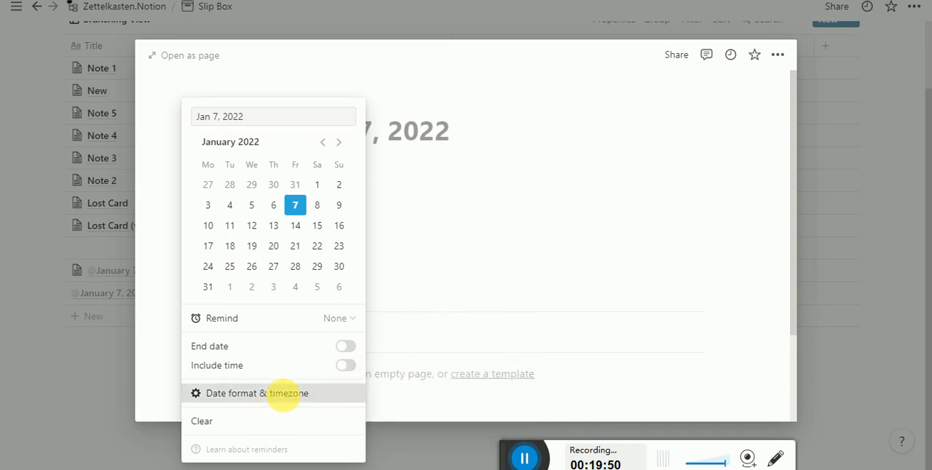
click(452, 129)
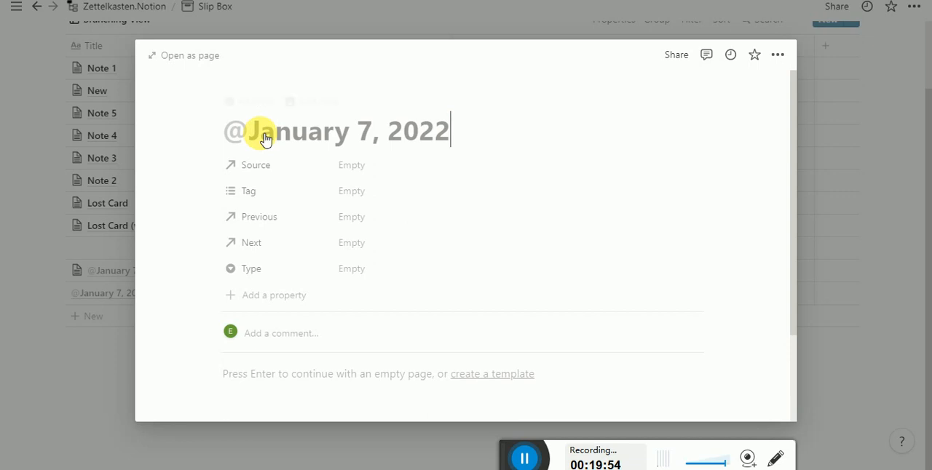
- Replace the card title's date mention with a new mention of today's date
key(BackSpace)
text(2)
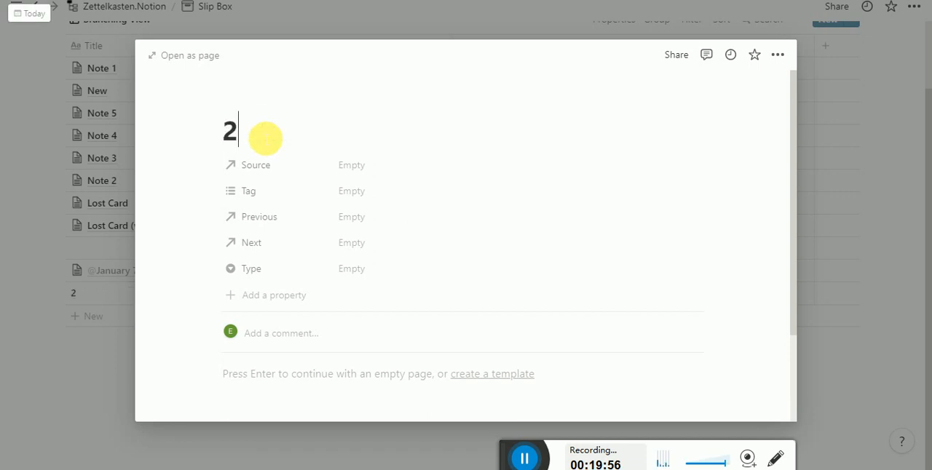
key(BackSpace)
text(@)
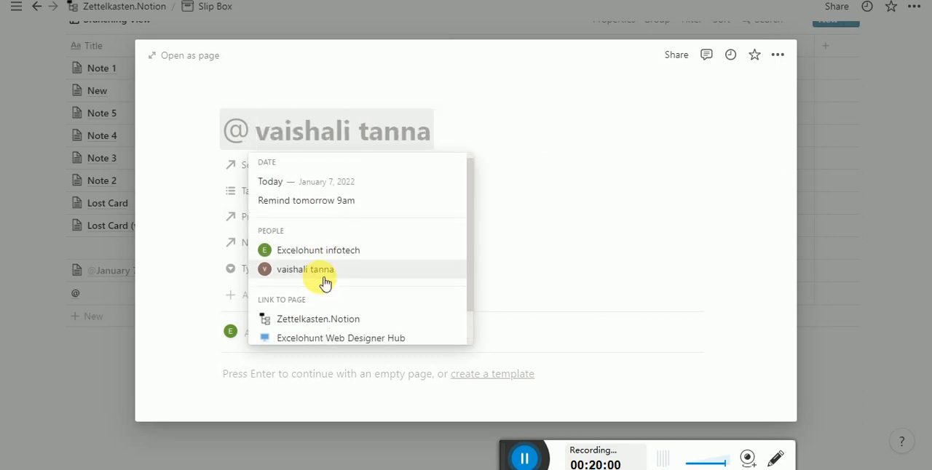
click(325, 185)
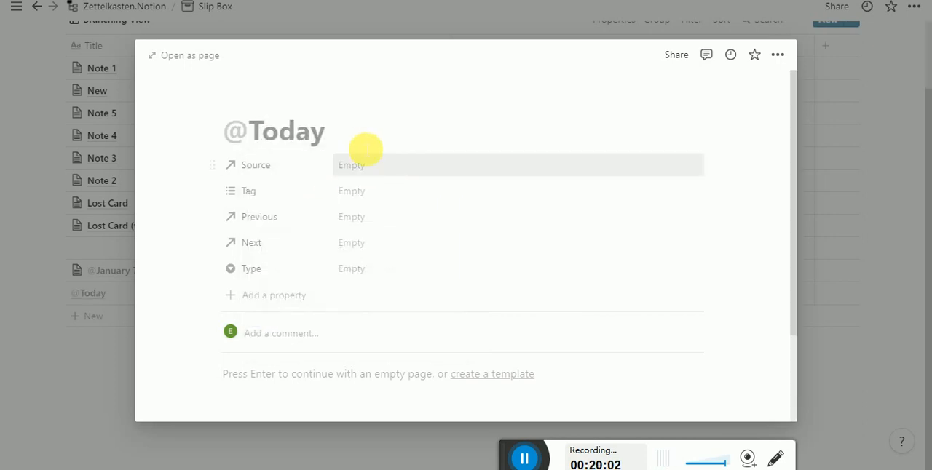
- Include the time in the title's date mention and set its date format to Full date
click(313, 142)
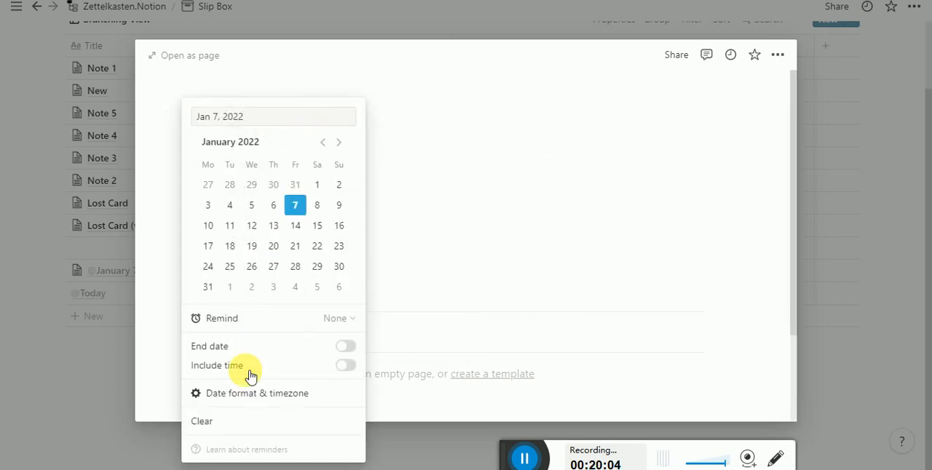
click(344, 371)
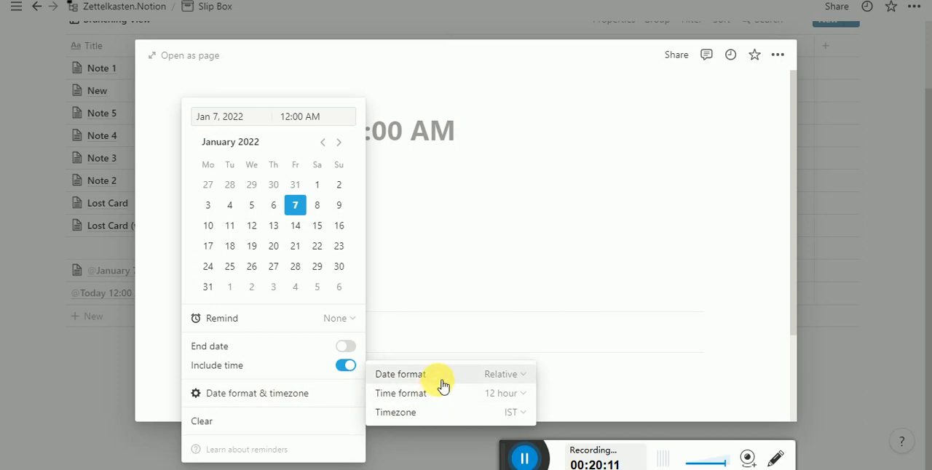
click(441, 375)
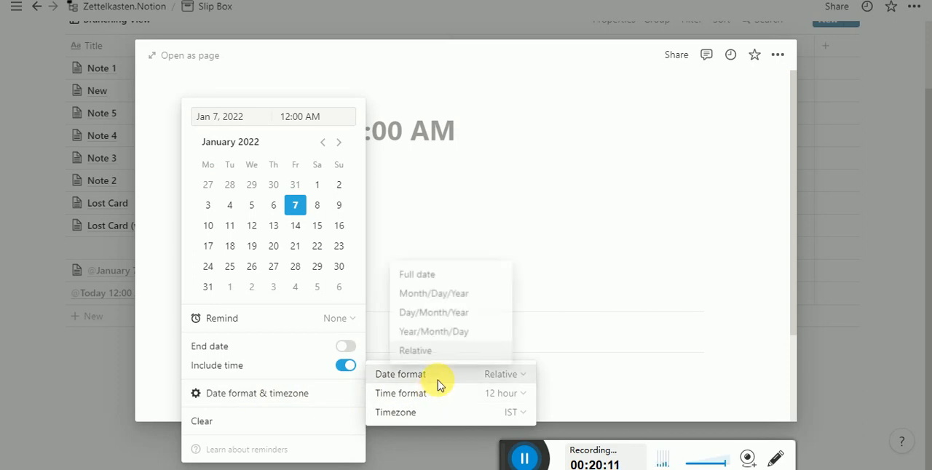
click(446, 277)
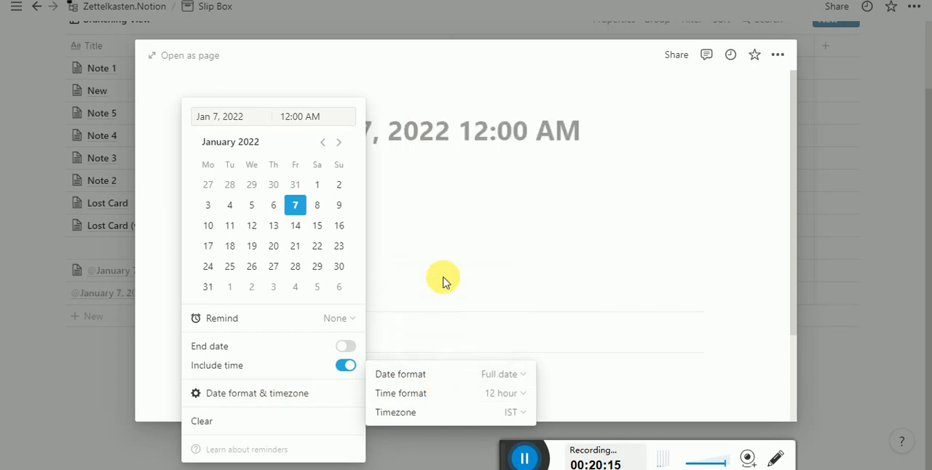
click(471, 162)
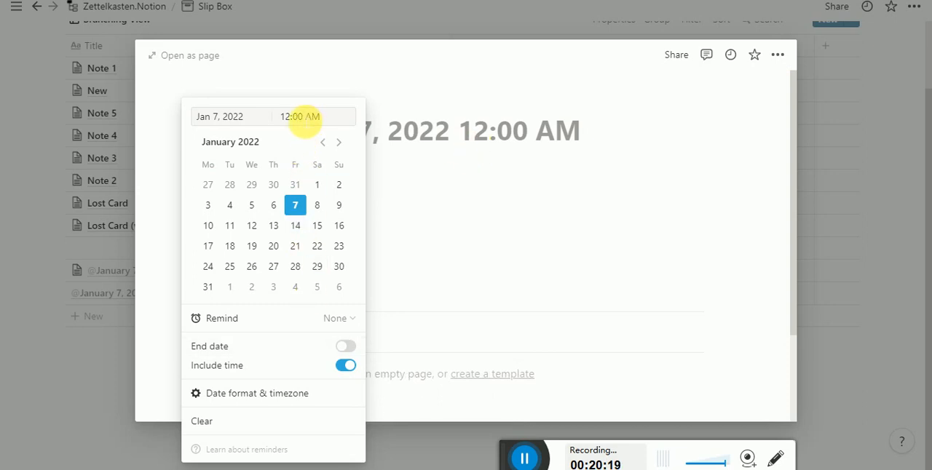
mouse_move(277, 400)
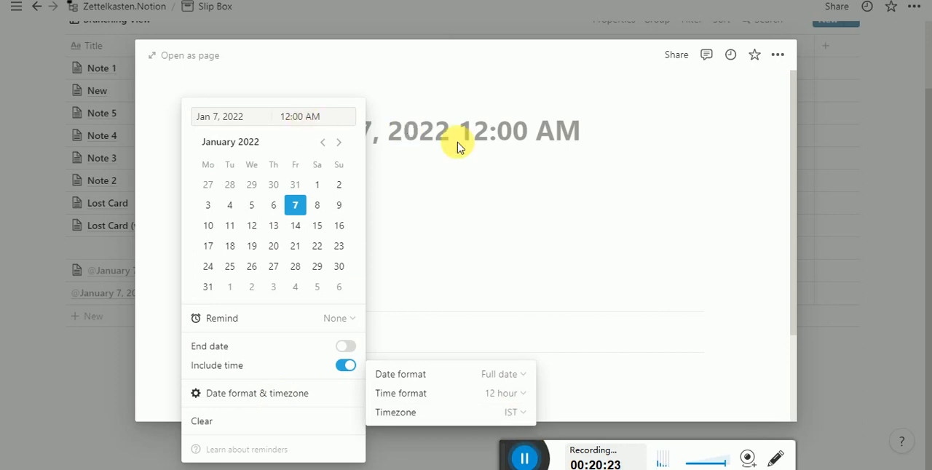
click(524, 457)
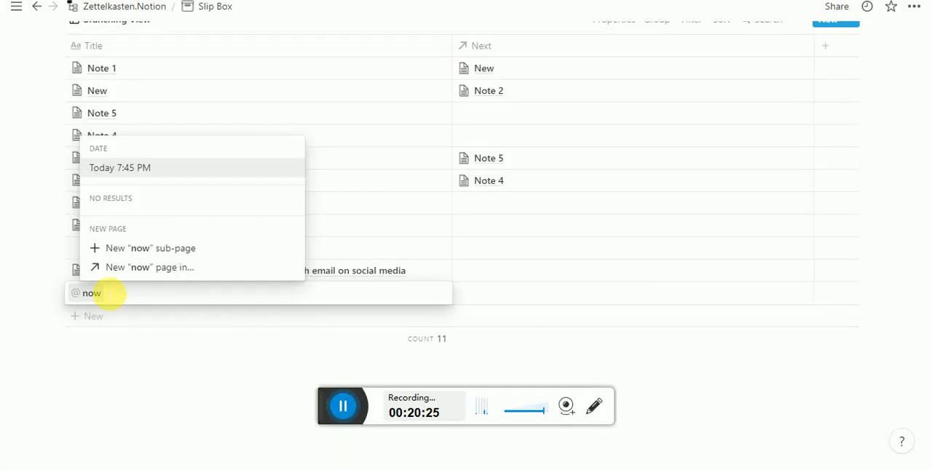
- Retitle the last card with a date mention for "now" and set its date format to Full date
click(139, 170)
click(114, 294)
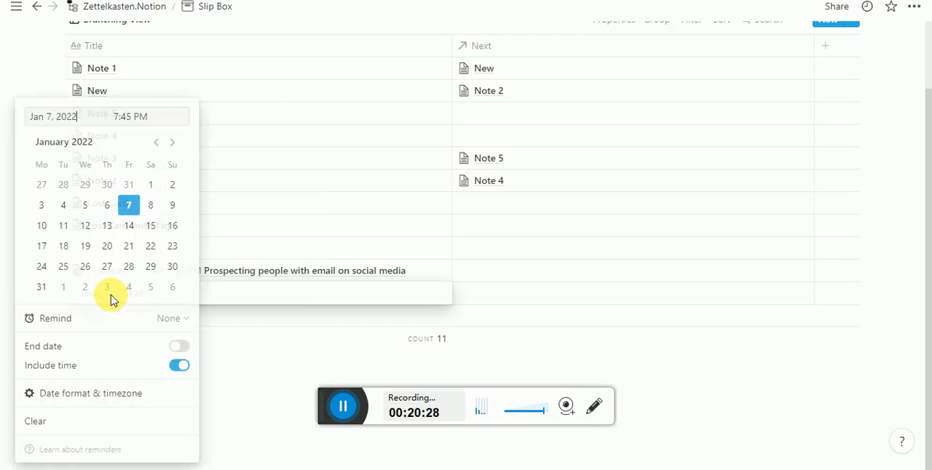
mouse_move(179, 396)
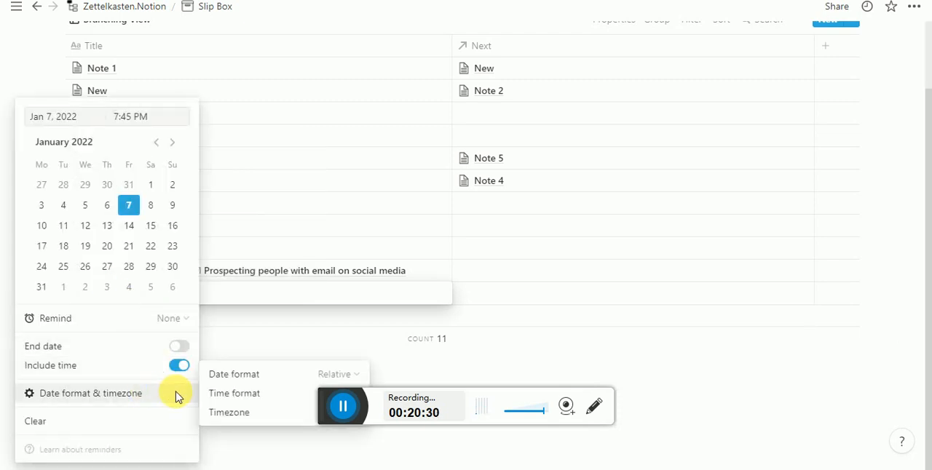
click(245, 375)
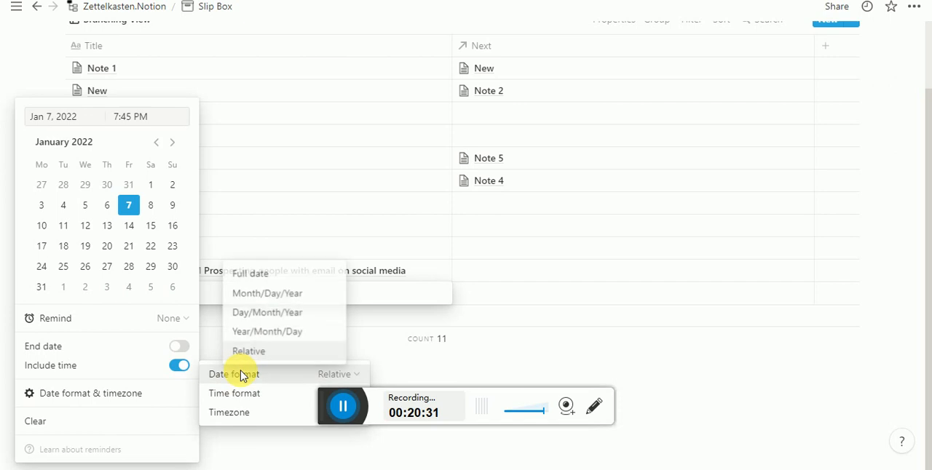
click(265, 276)
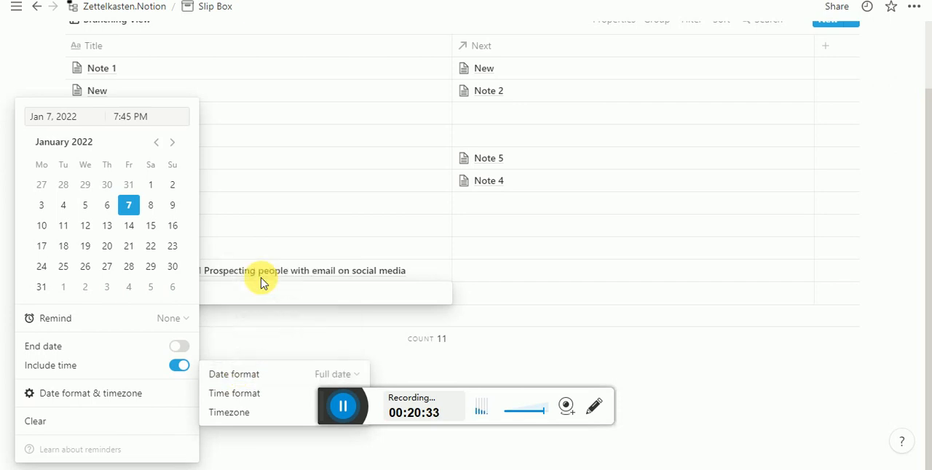
click(251, 316)
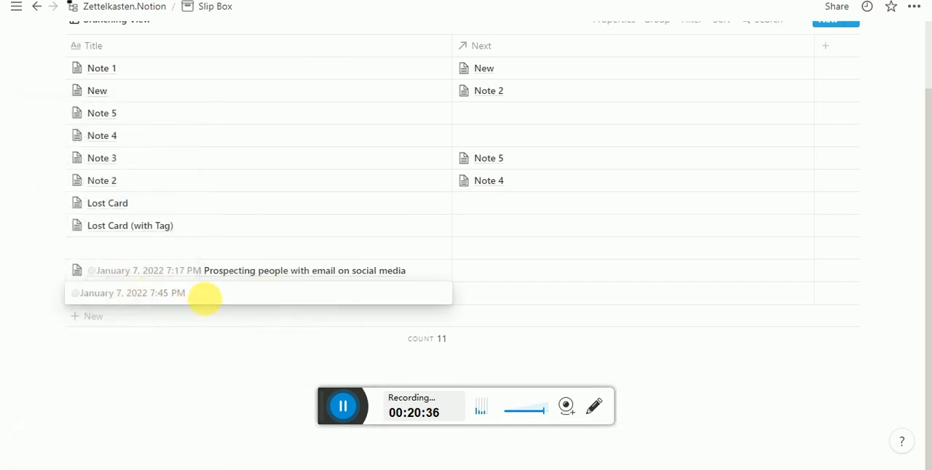
click(246, 295)
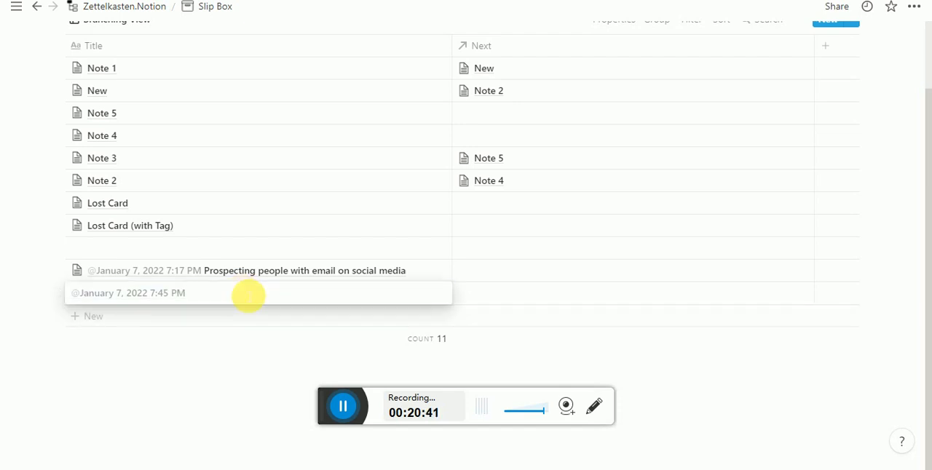
key(Escape)
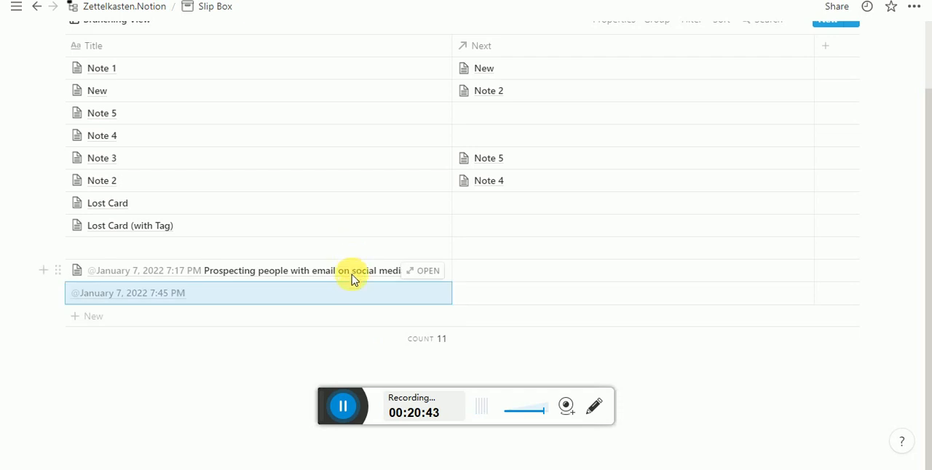
- Open the "Prospecting people with email on social media" card and copy its bullet "How to use catchy subject lines for emails?", closing the card after copying
click(353, 280)
key(Escape)
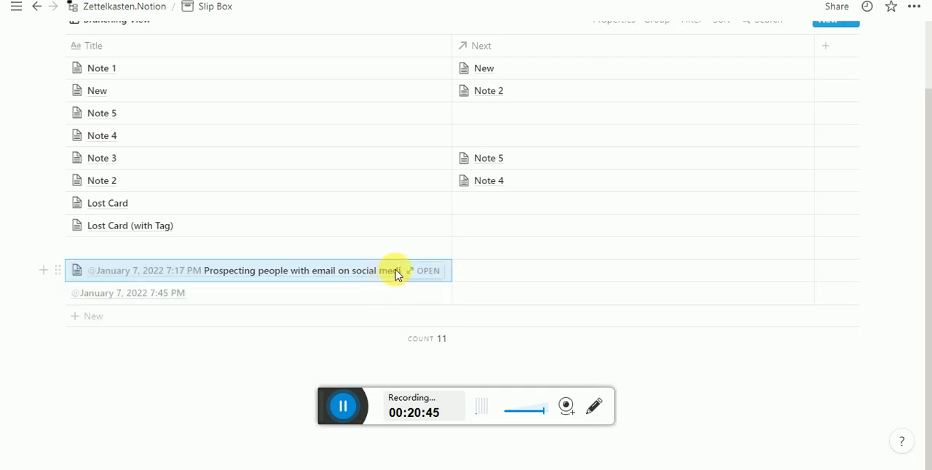
click(427, 271)
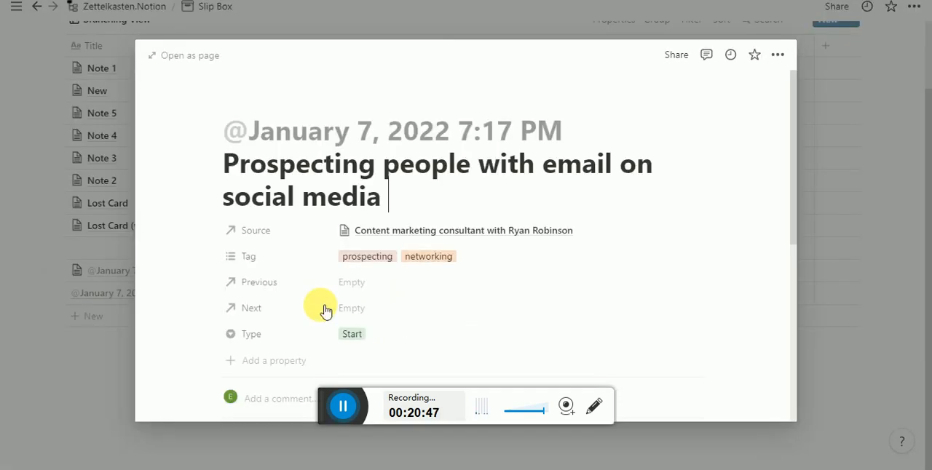
scroll(326, 311, down, 10)
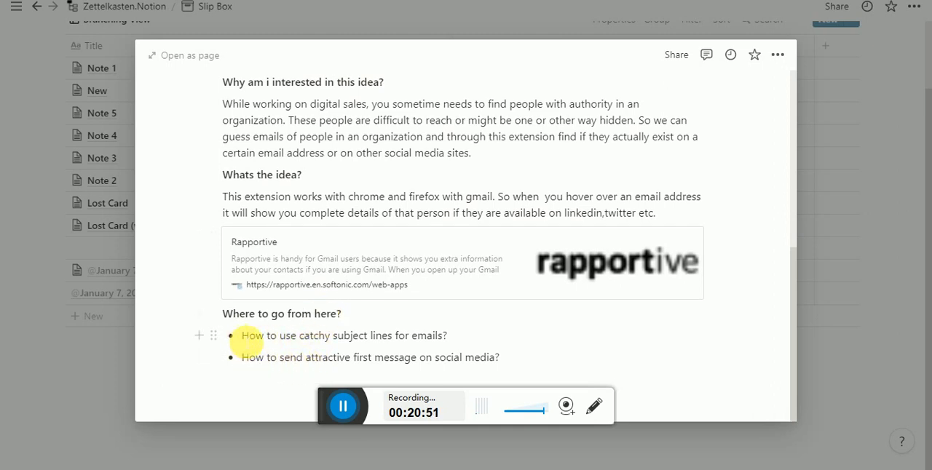
drag(242, 335, 444, 336)
key(ctrl+c)
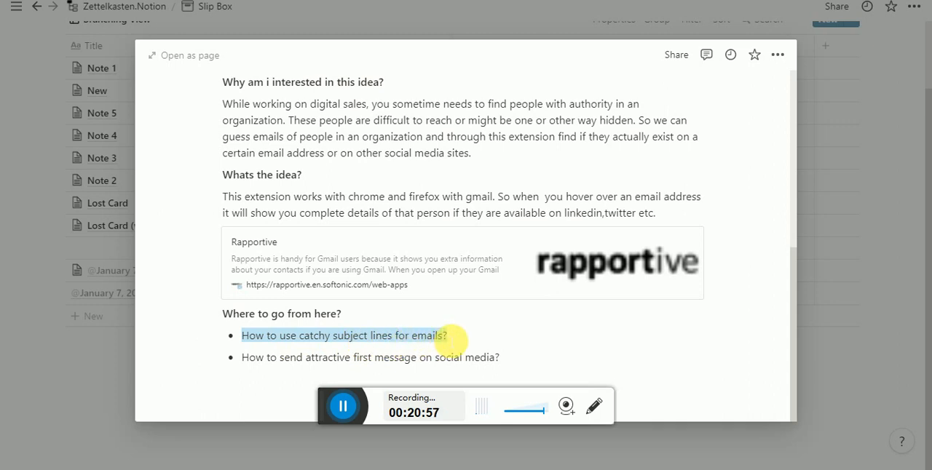
click(88, 345)
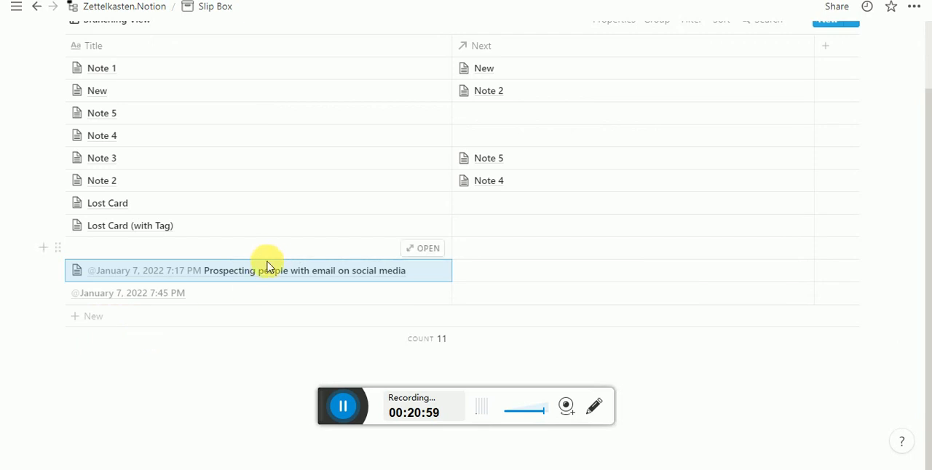
- Append the copied text "How to use catchy subject lines for emails?" to the last card's title, after the date mention
click(261, 293)
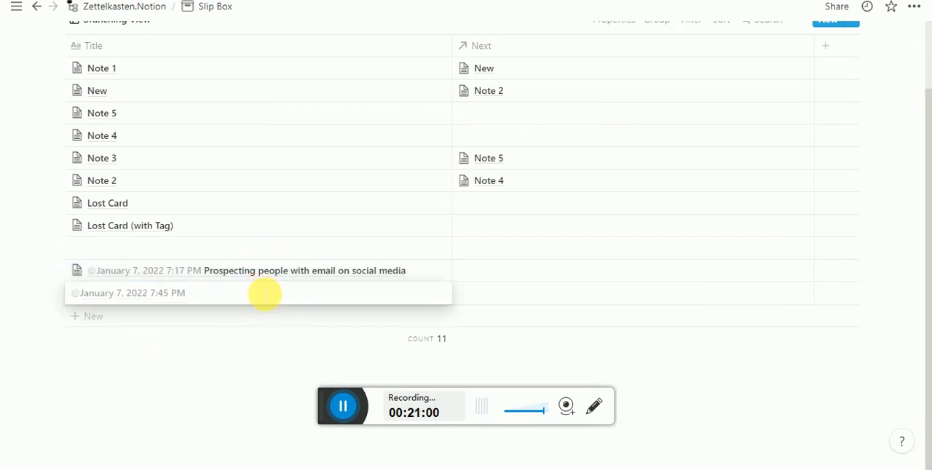
key(ctrl+v)
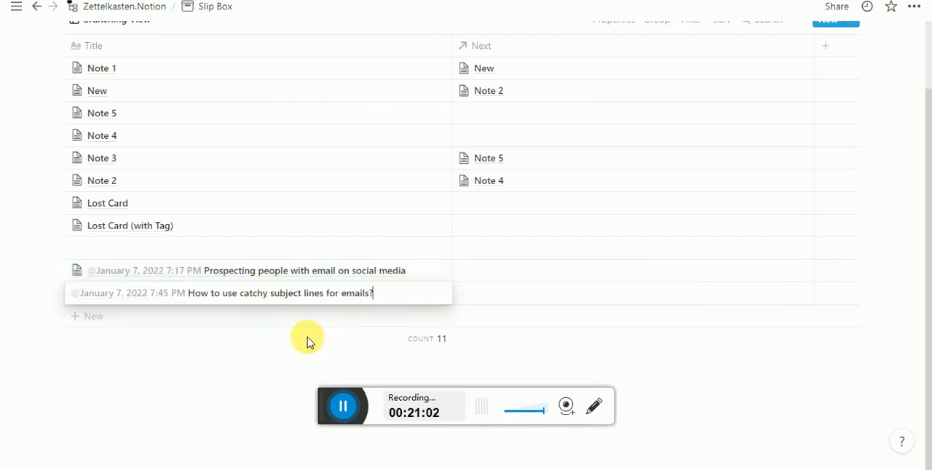
key(Escape)
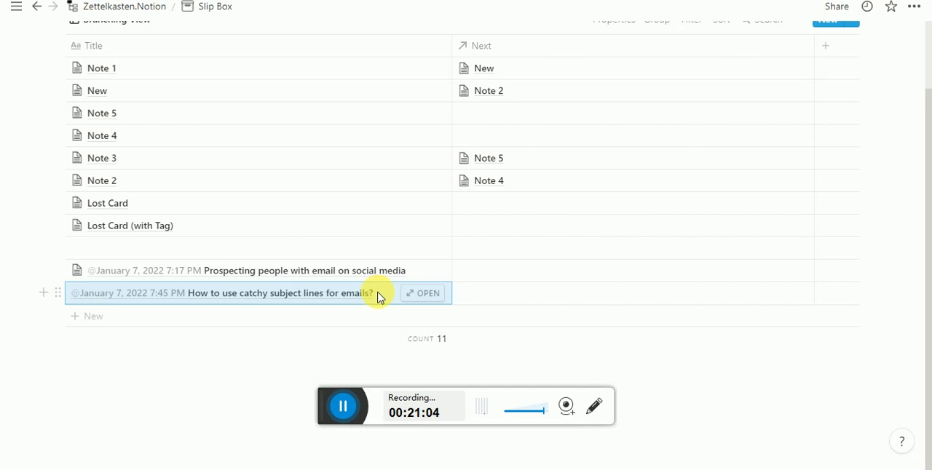
- Link the "How to use catchy subject lines for emails?" card as Next on the "Prospecting people with email on social media" card
click(427, 271)
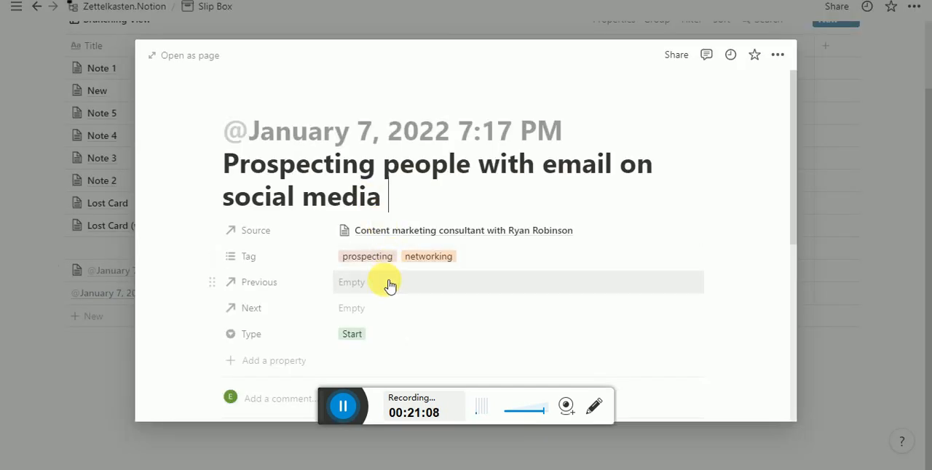
click(389, 310)
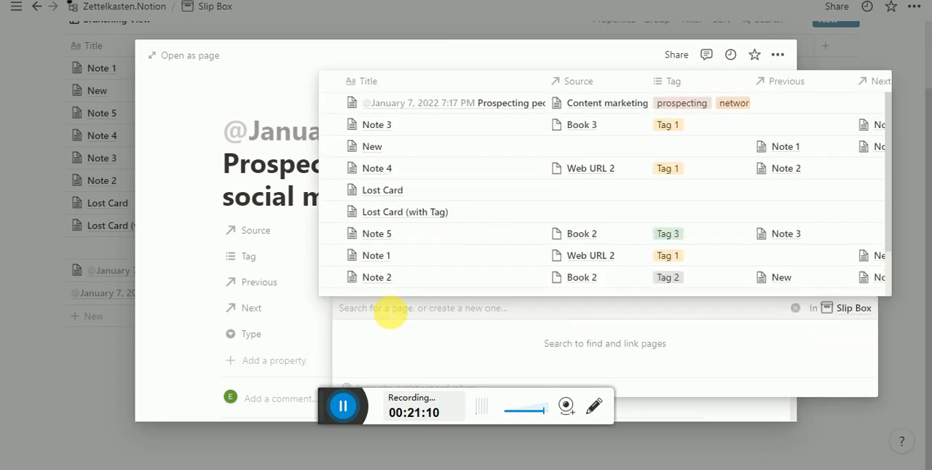
text(how to)
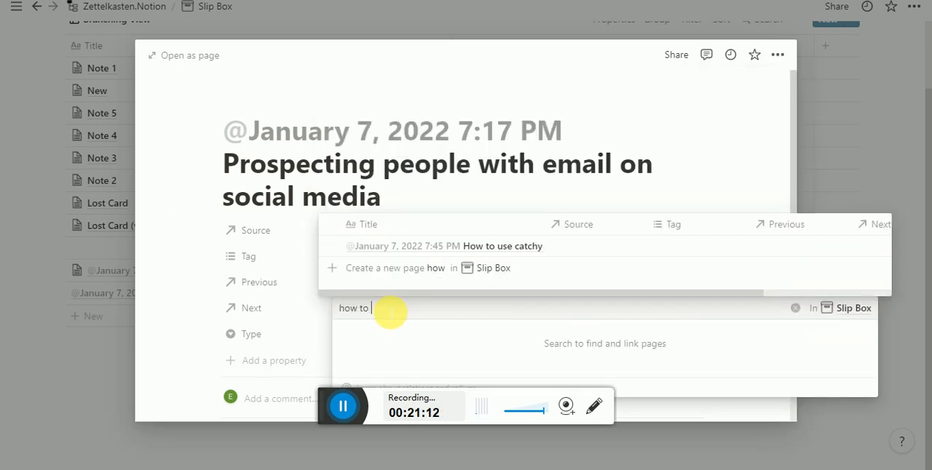
click(489, 246)
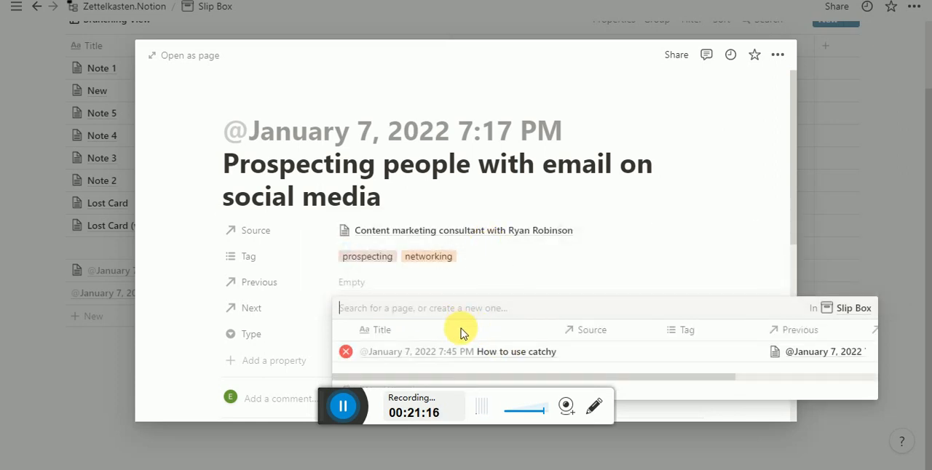
click(580, 266)
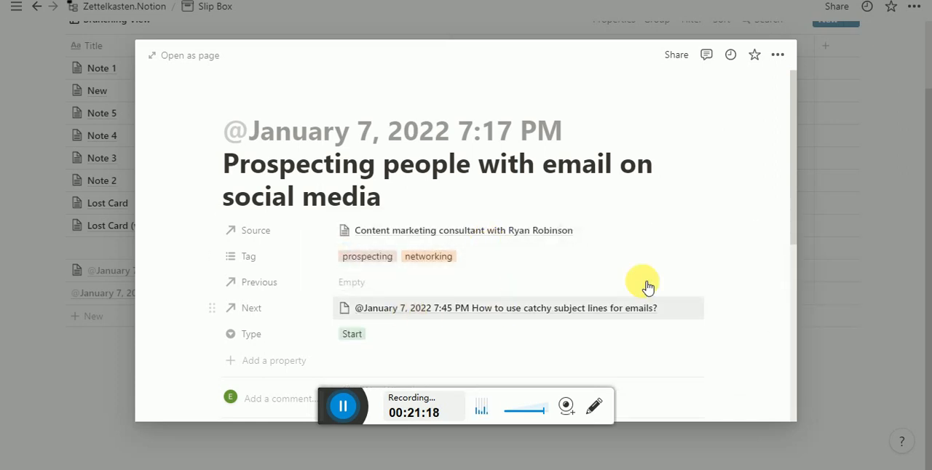
click(821, 301)
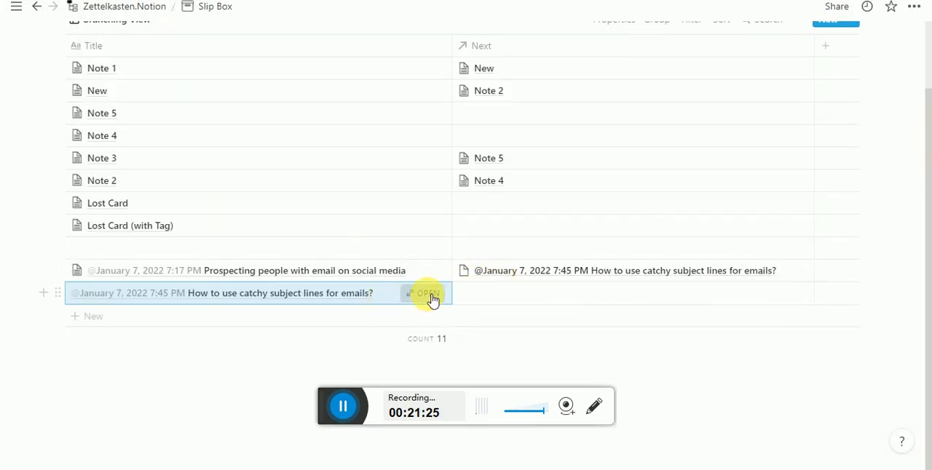
- Open the "How to use catchy subject lines for emails?" card, review its Previous link and tag it prospecting
click(429, 294)
scroll(249, 233, down, 3)
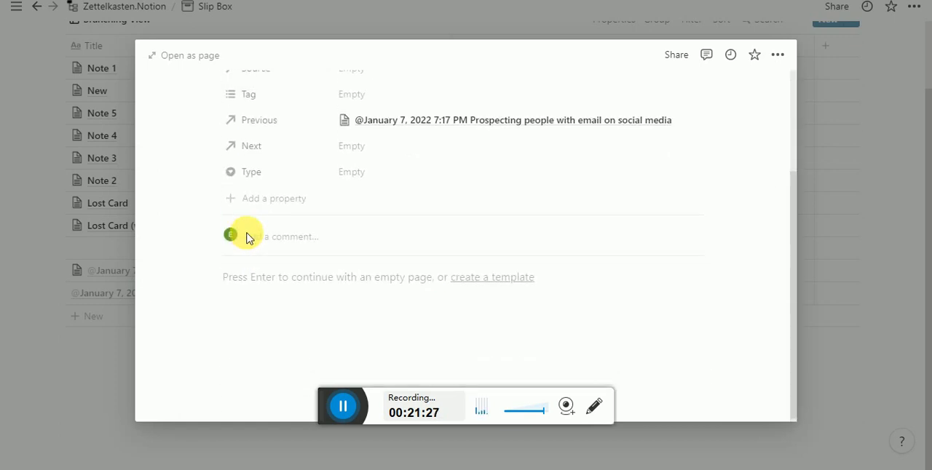
scroll(249, 235, up, 3)
scroll(597, 260, down, 3)
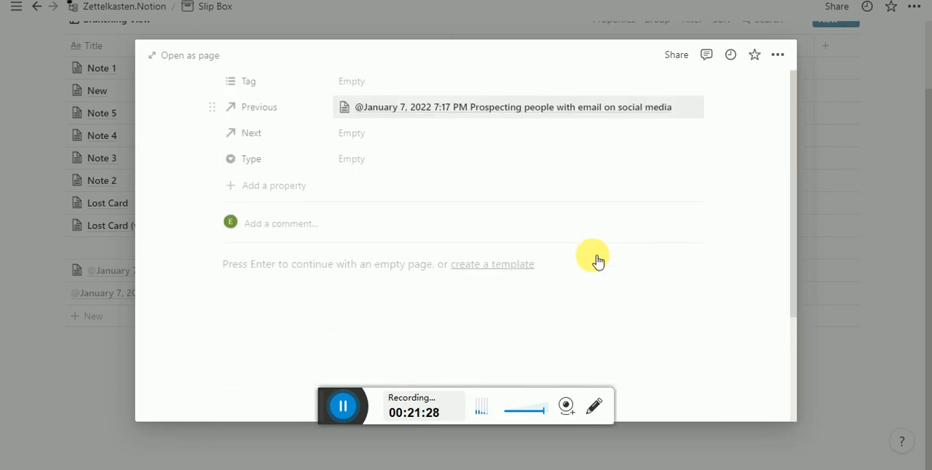
scroll(499, 221, up, 3)
click(348, 224)
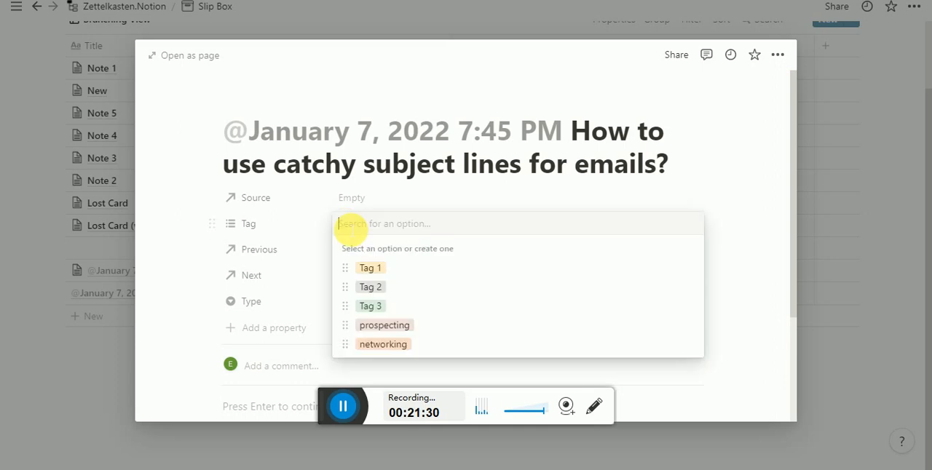
click(427, 334)
click(387, 200)
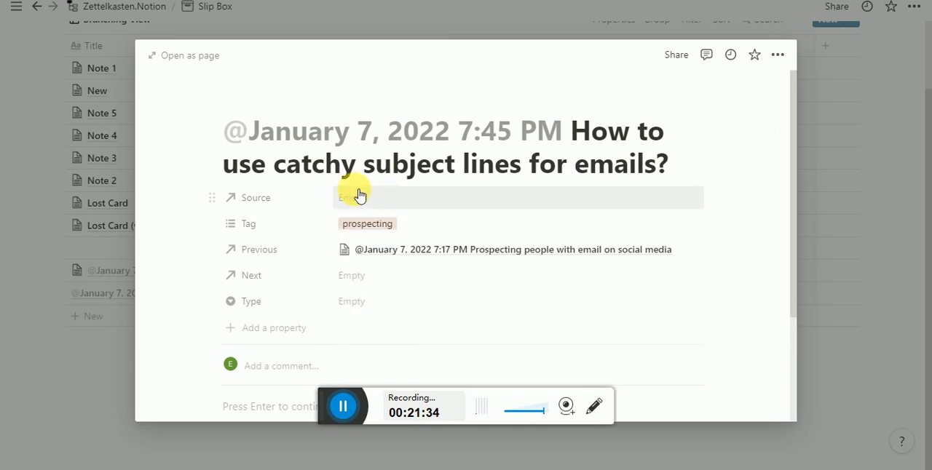
- Review the Reference Box entries available as Source for the "How to use catchy subject lines for emails?" card, leave Source empty and close the card
click(359, 196)
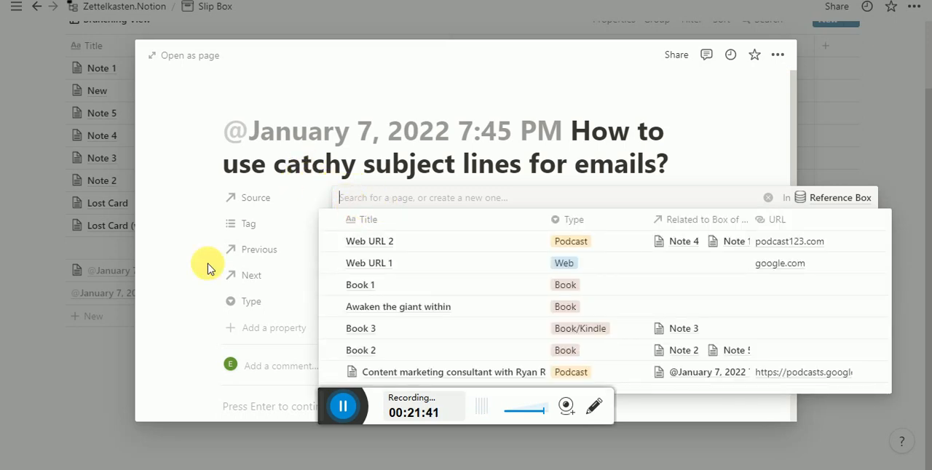
click(114, 313)
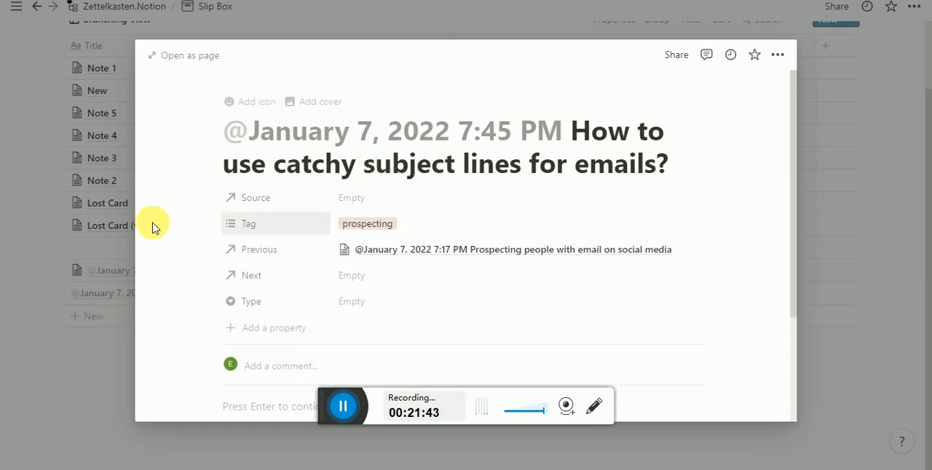
scroll(430, 284, down, 3)
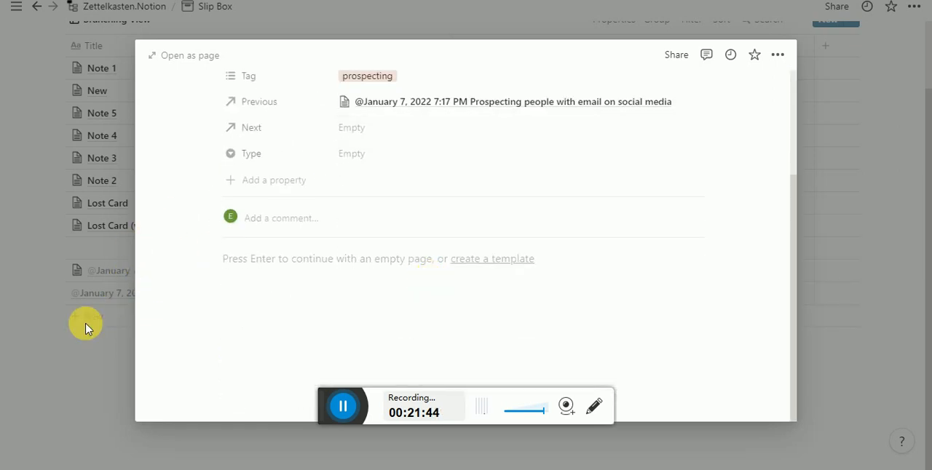
click(50, 339)
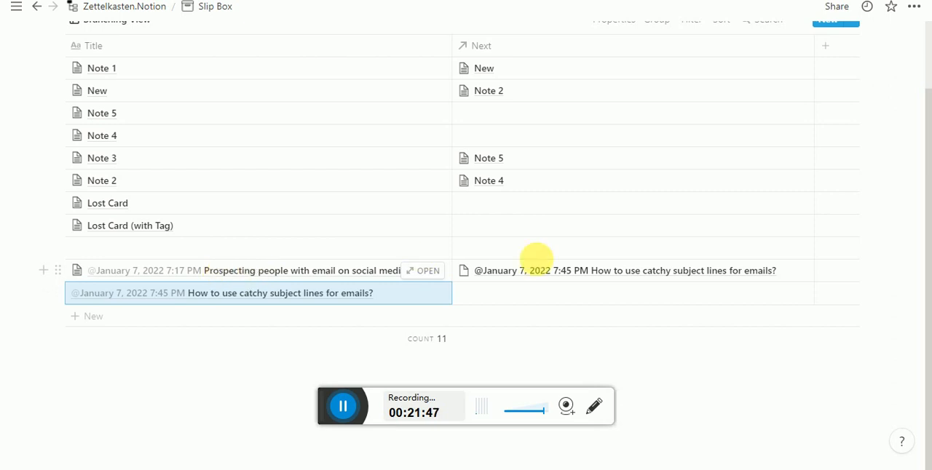
scroll(537, 265, up, 1)
scroll(536, 265, down, 1)
scroll(537, 265, up, 1)
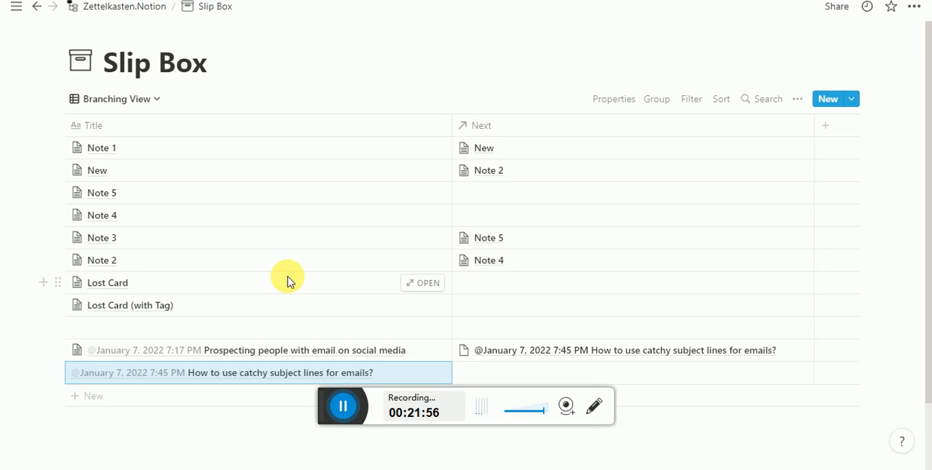
scroll(287, 276, down, 1)
scroll(280, 266, up, 1)
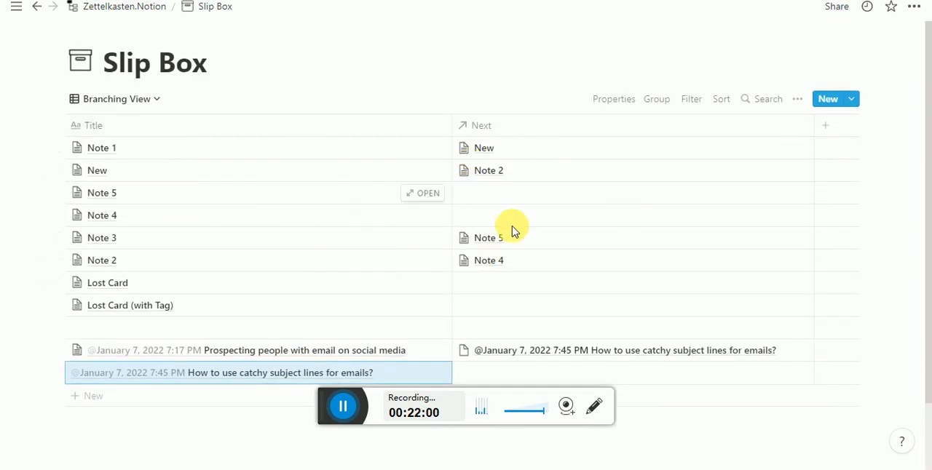
scroll(327, 260, down, 1)
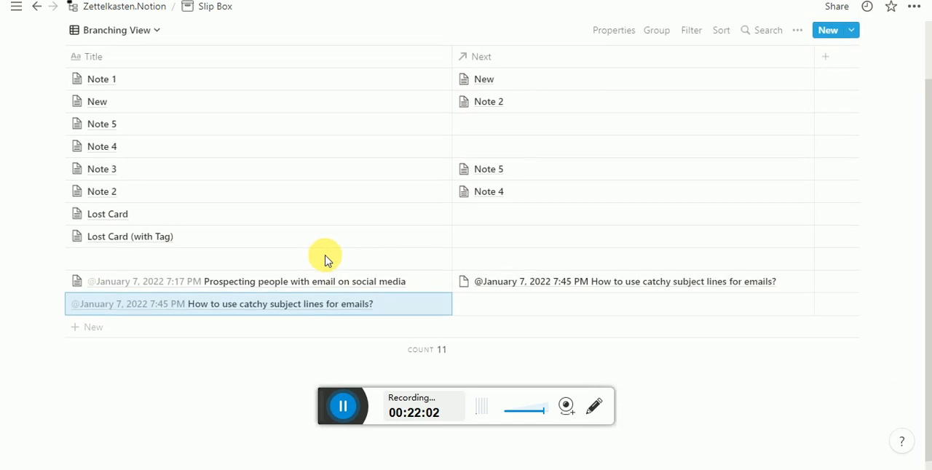